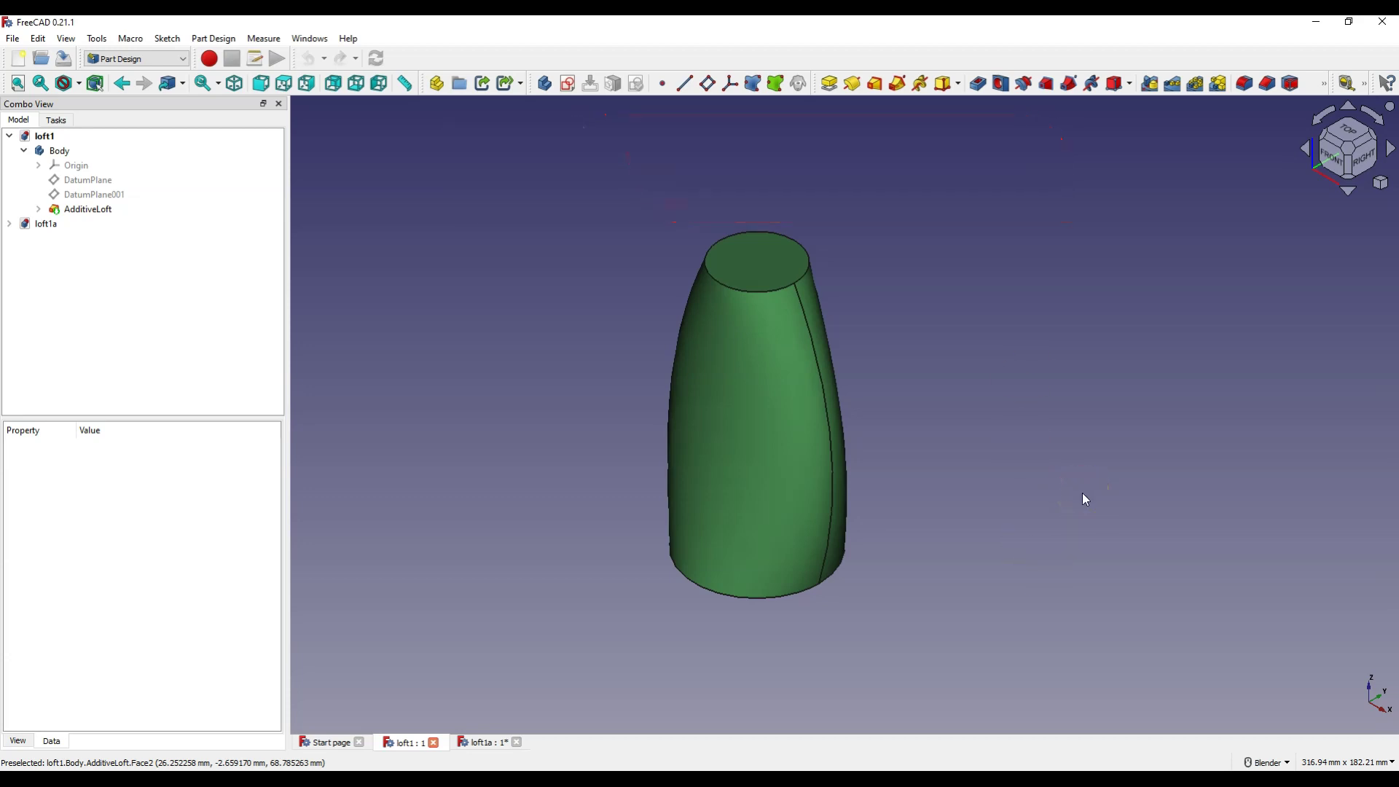
# Compare the finished loft1 solid with the loft1a document holding its three profiles.
pyautogui.click(481, 742)
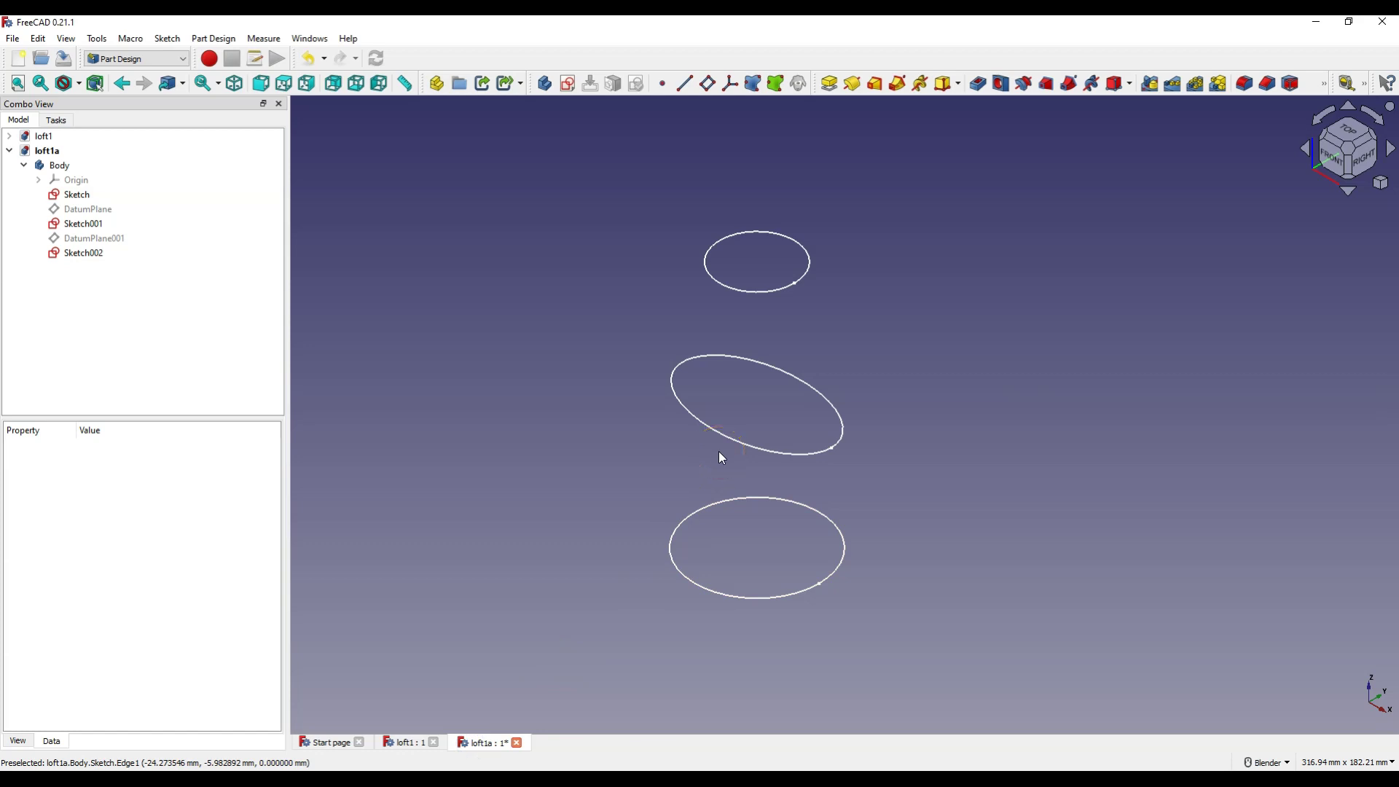
pyautogui.click(808, 474)
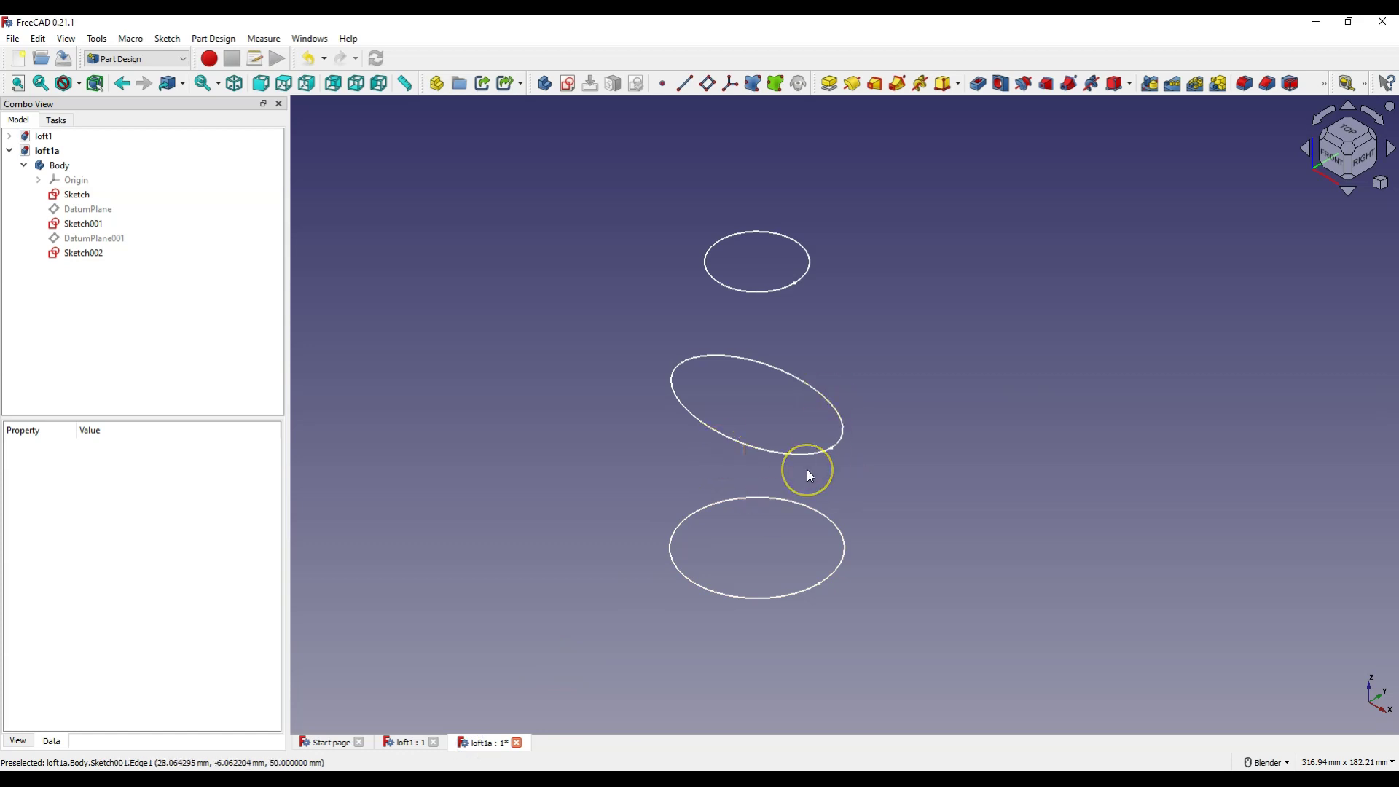
pyautogui.click(405, 742)
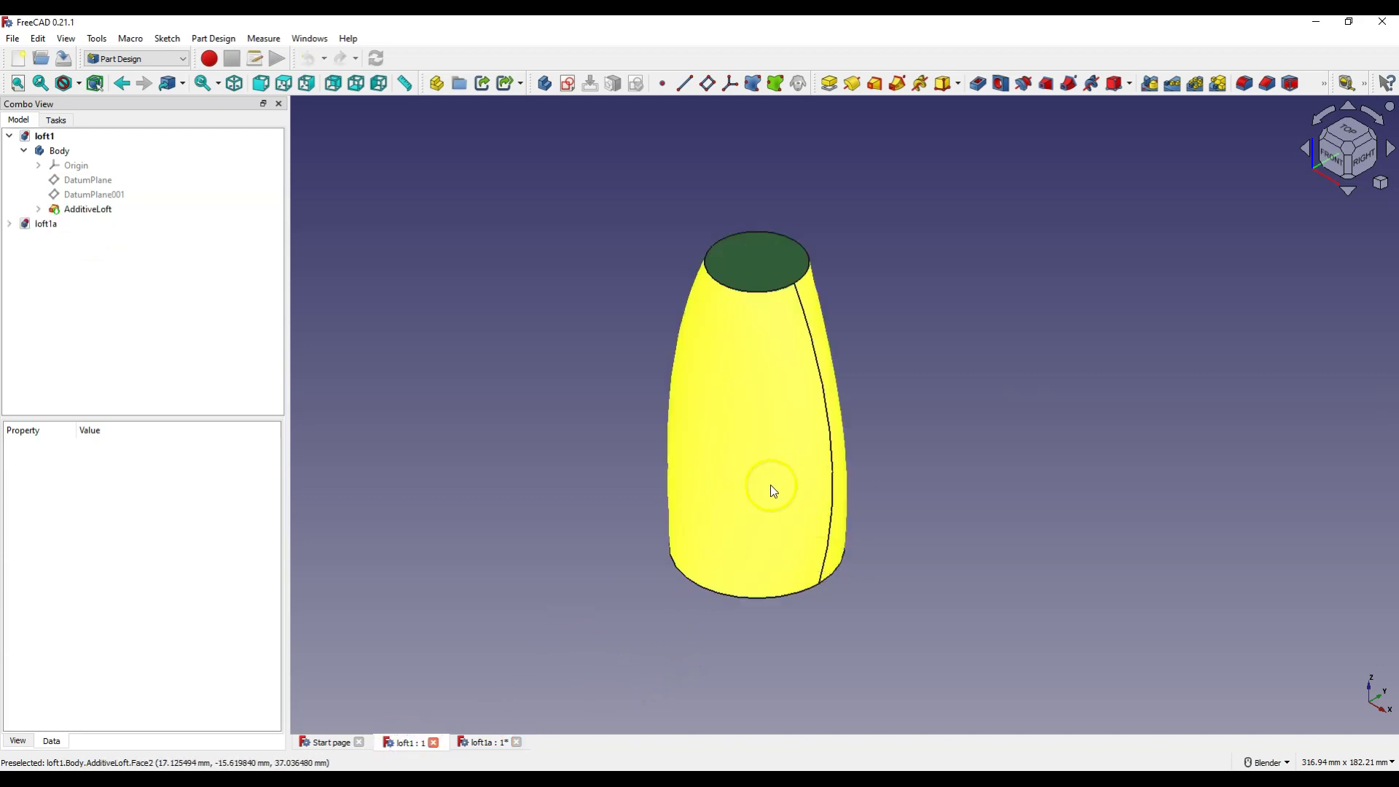
pyautogui.hotkey('ctrl', 'Tab')
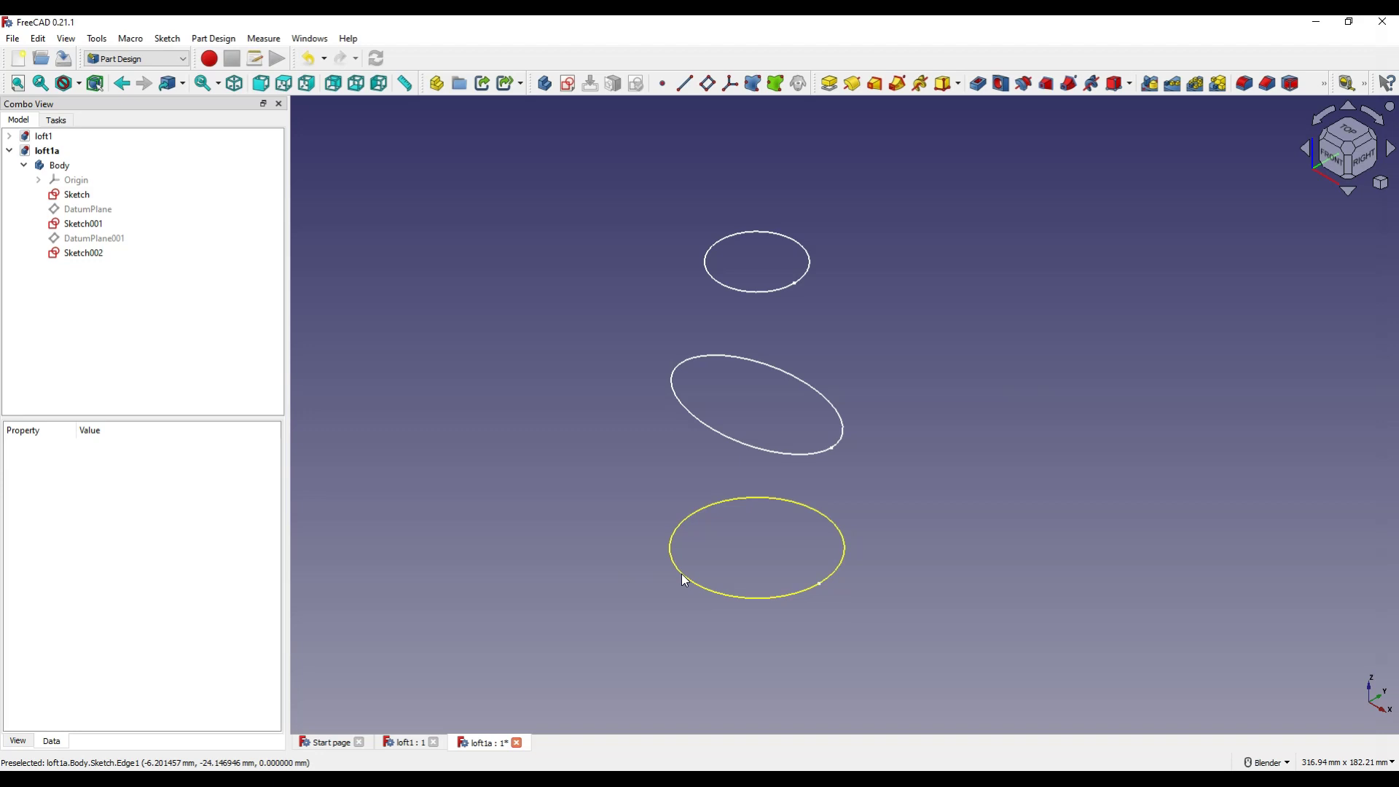
# Close the loft1a document, discarding its unsaved changes.
pyautogui.click(805, 625)
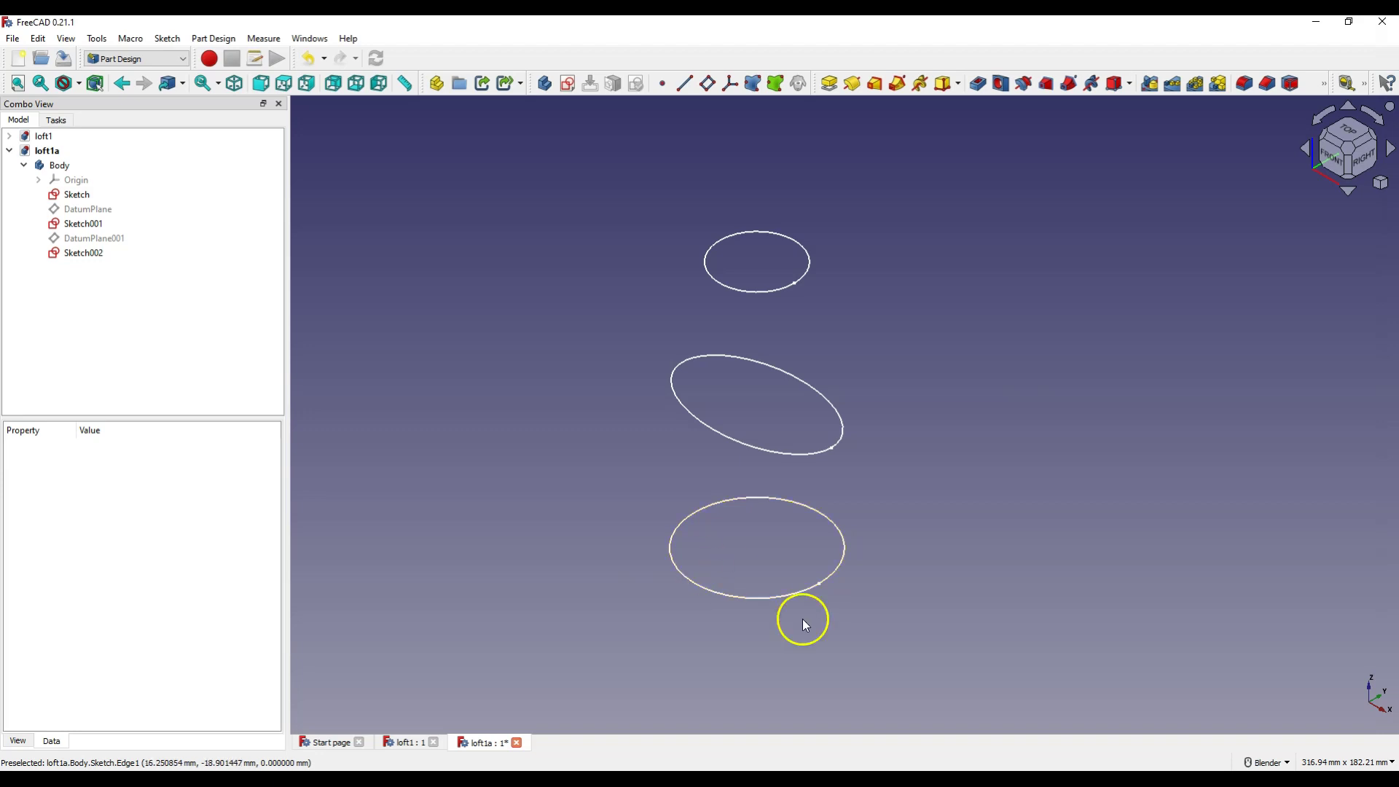
pyautogui.click(516, 743)
pyautogui.click(770, 424)
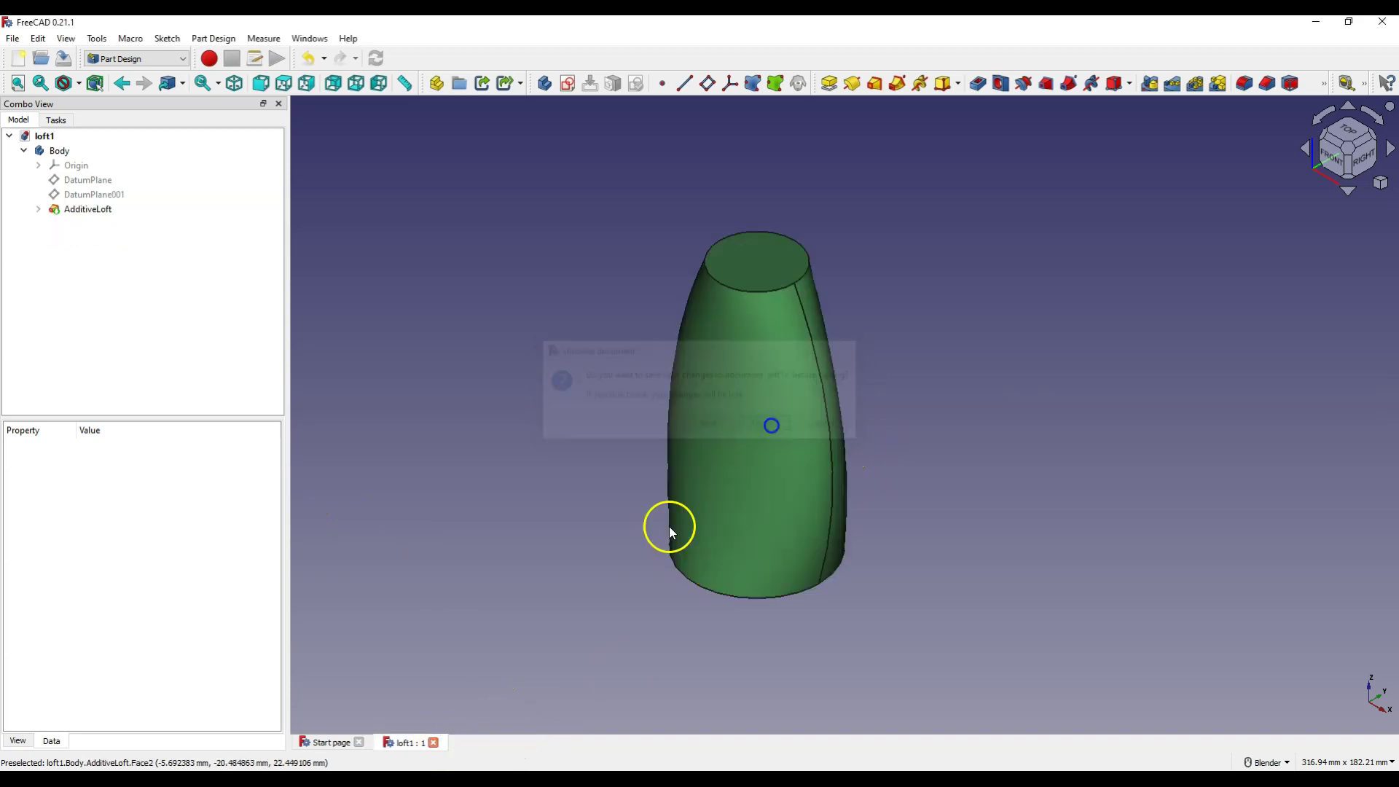
# Close loft1 and start a new document with a body sketch on the XY plane.
pyautogui.click(433, 742)
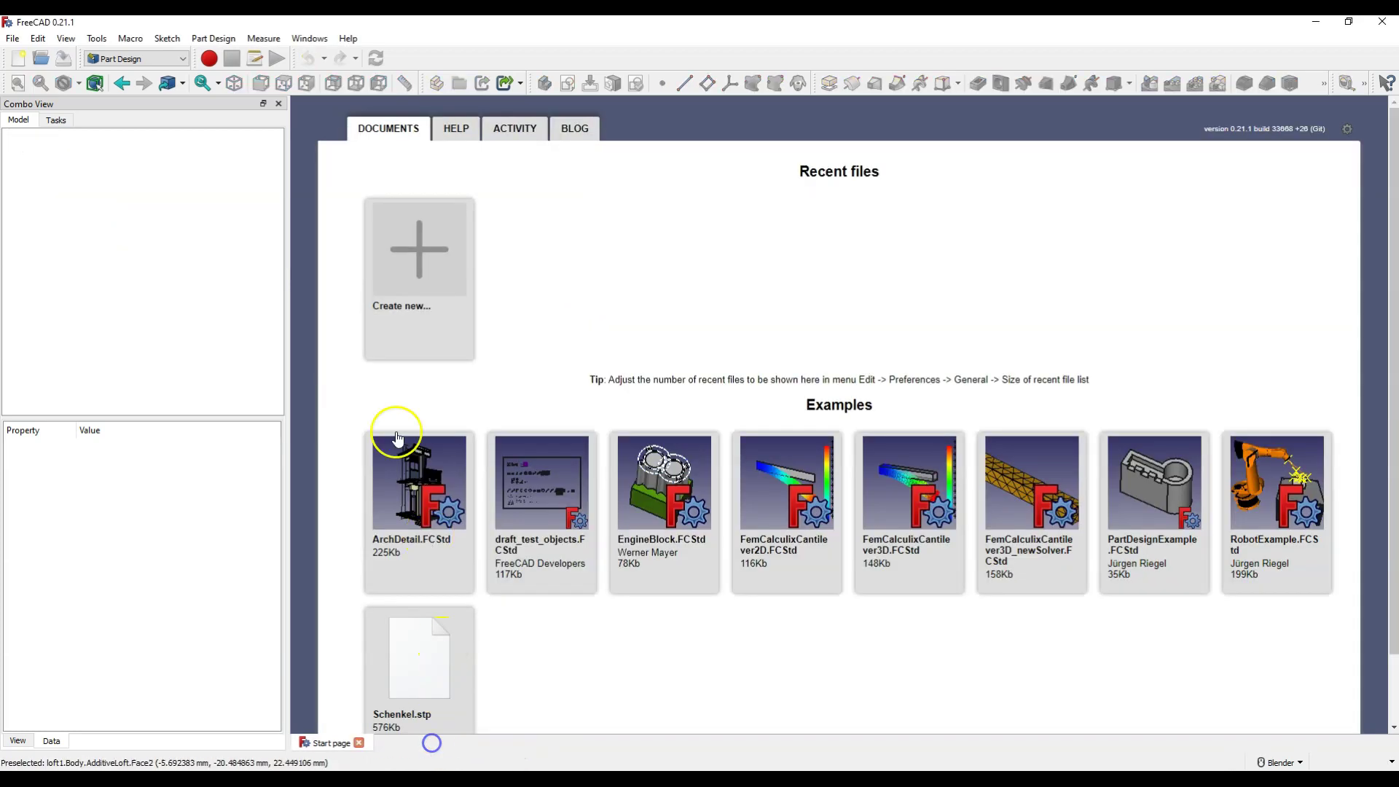
pyautogui.click(435, 260)
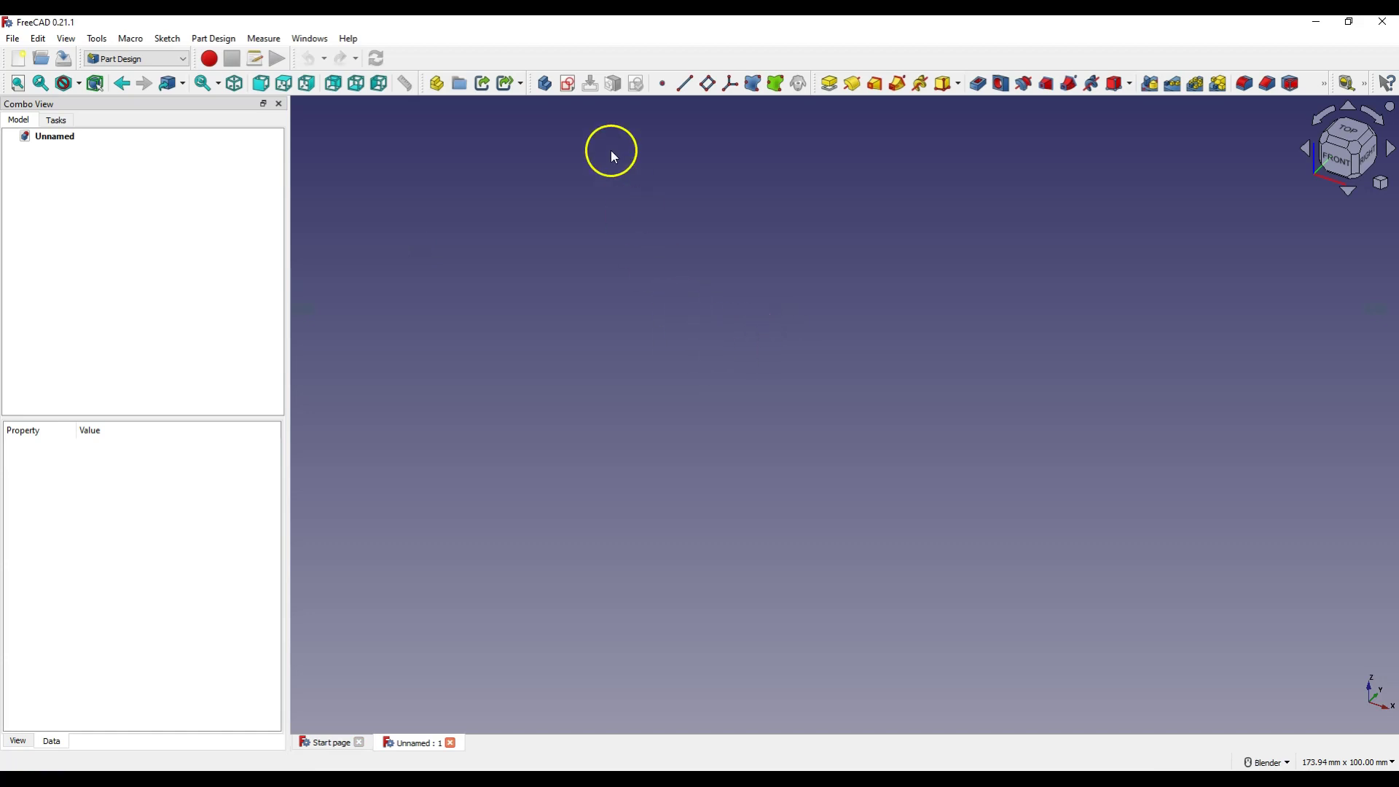
pyautogui.click(567, 84)
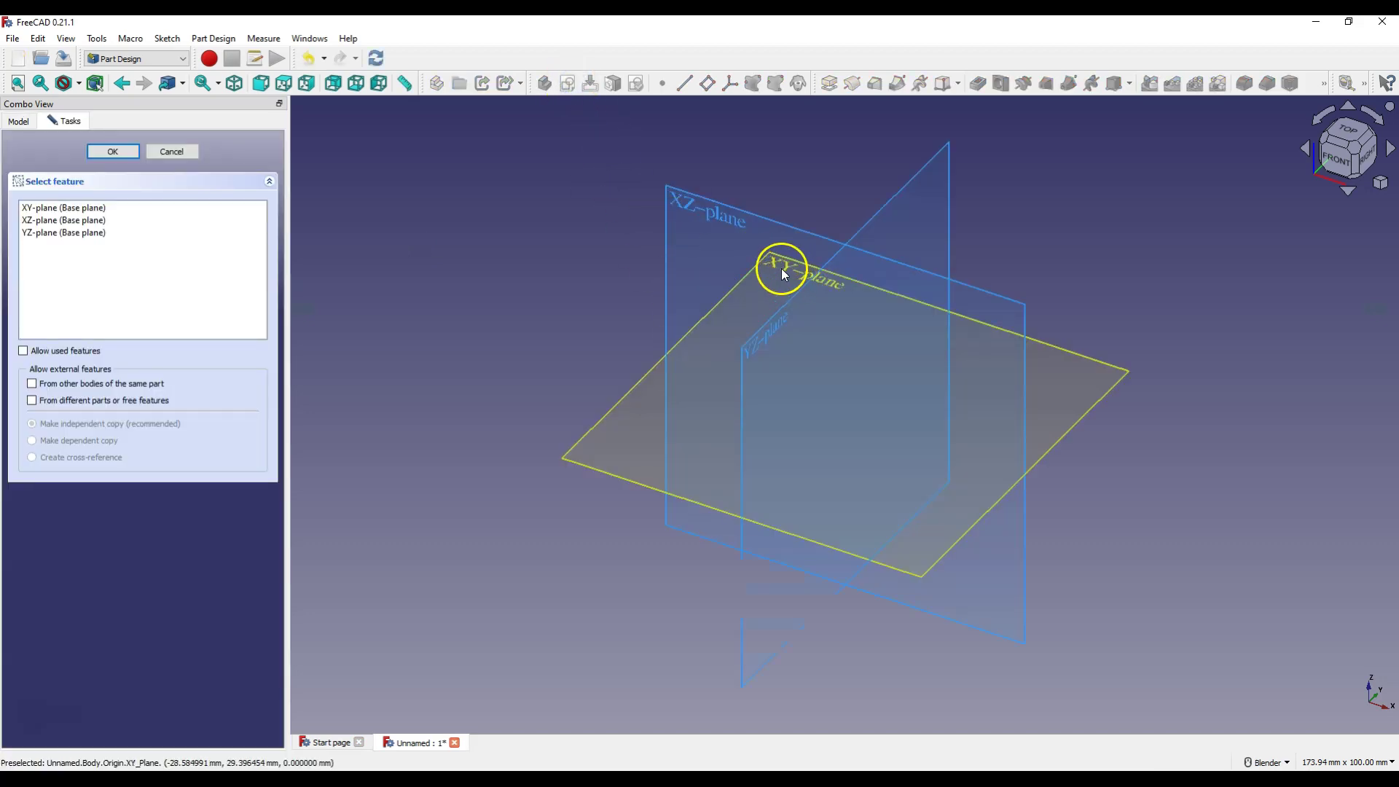
pyautogui.click(781, 268)
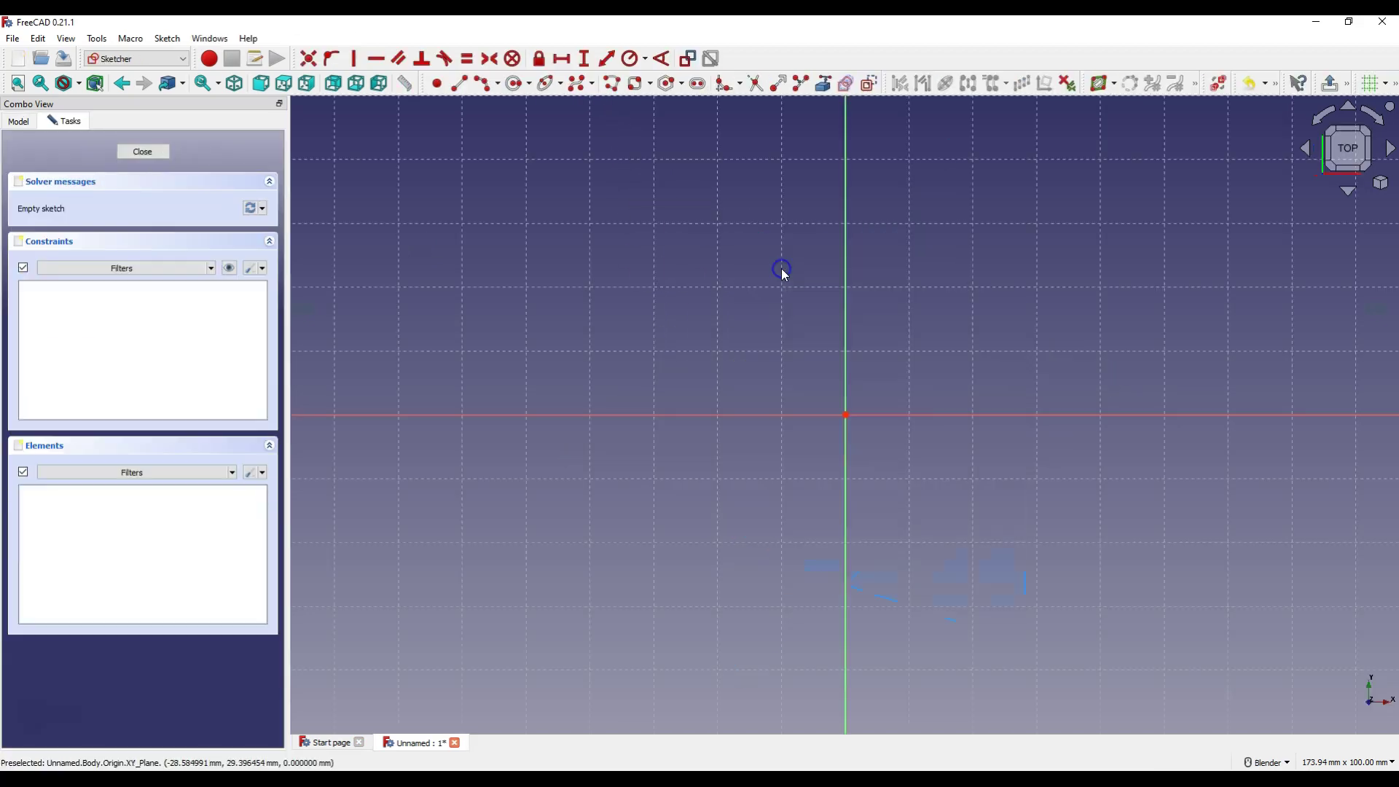
# Draw a circle centred on the origin, constrain its diameter to 50 mm, and close the sketch.
pyautogui.click(513, 93)
pyautogui.click(845, 415)
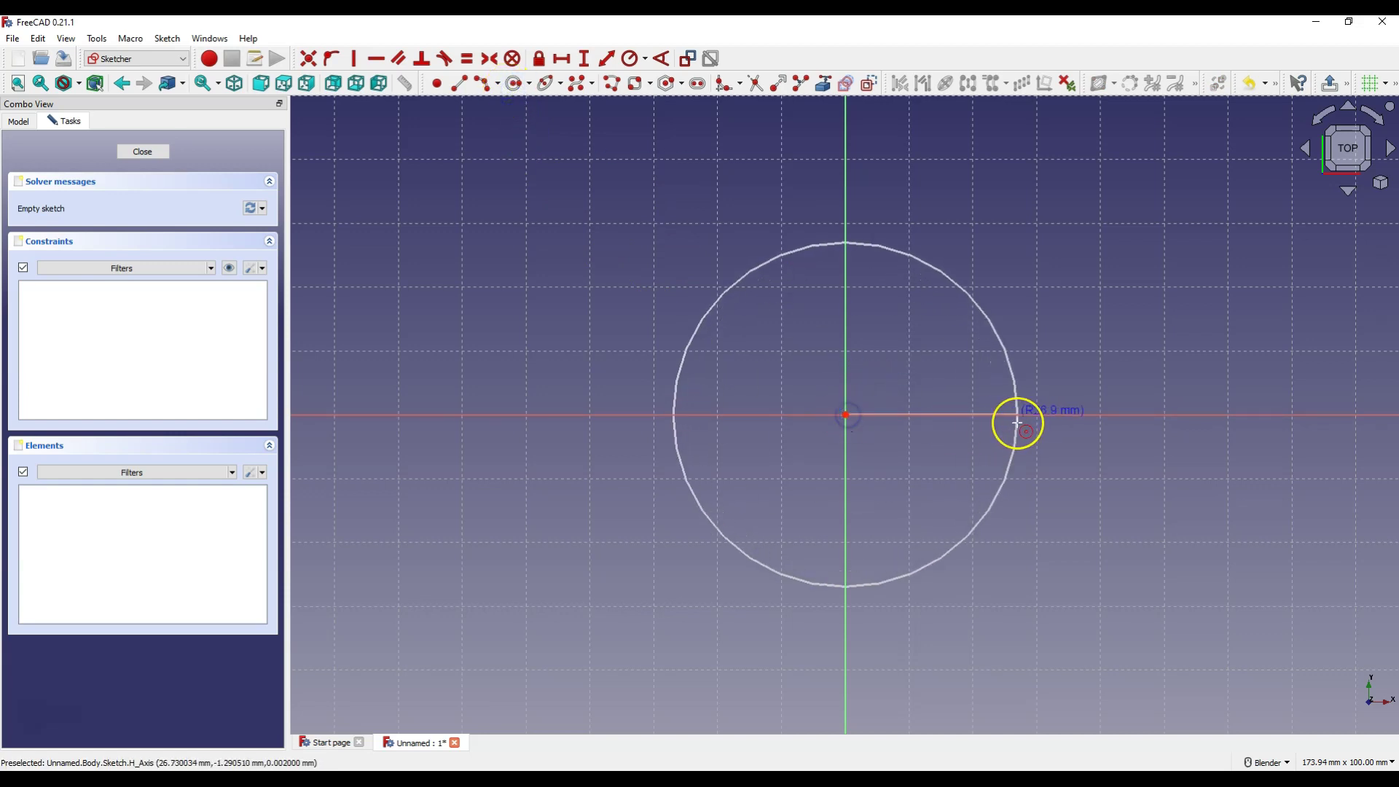
pyautogui.click(1017, 423)
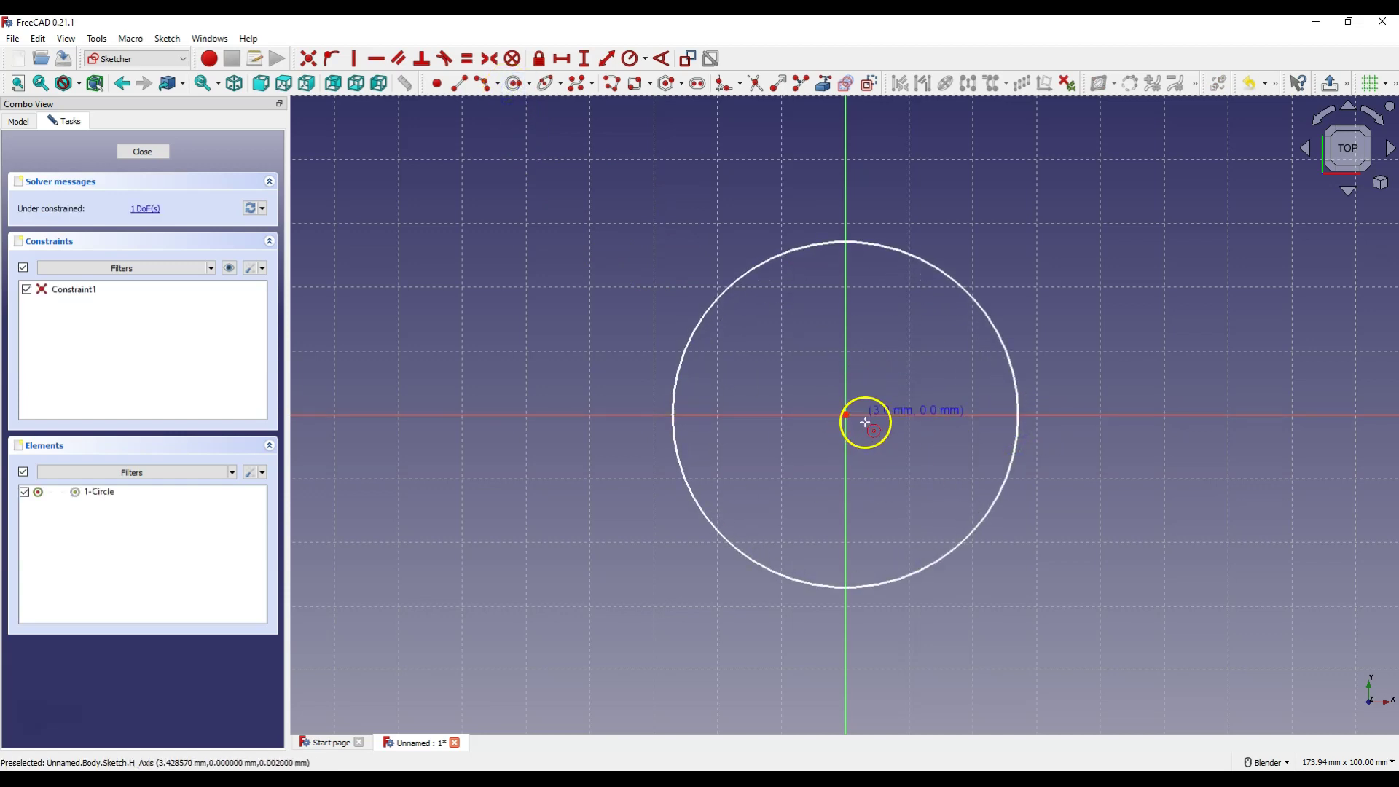
pyautogui.click(645, 65)
pyautogui.click(678, 94)
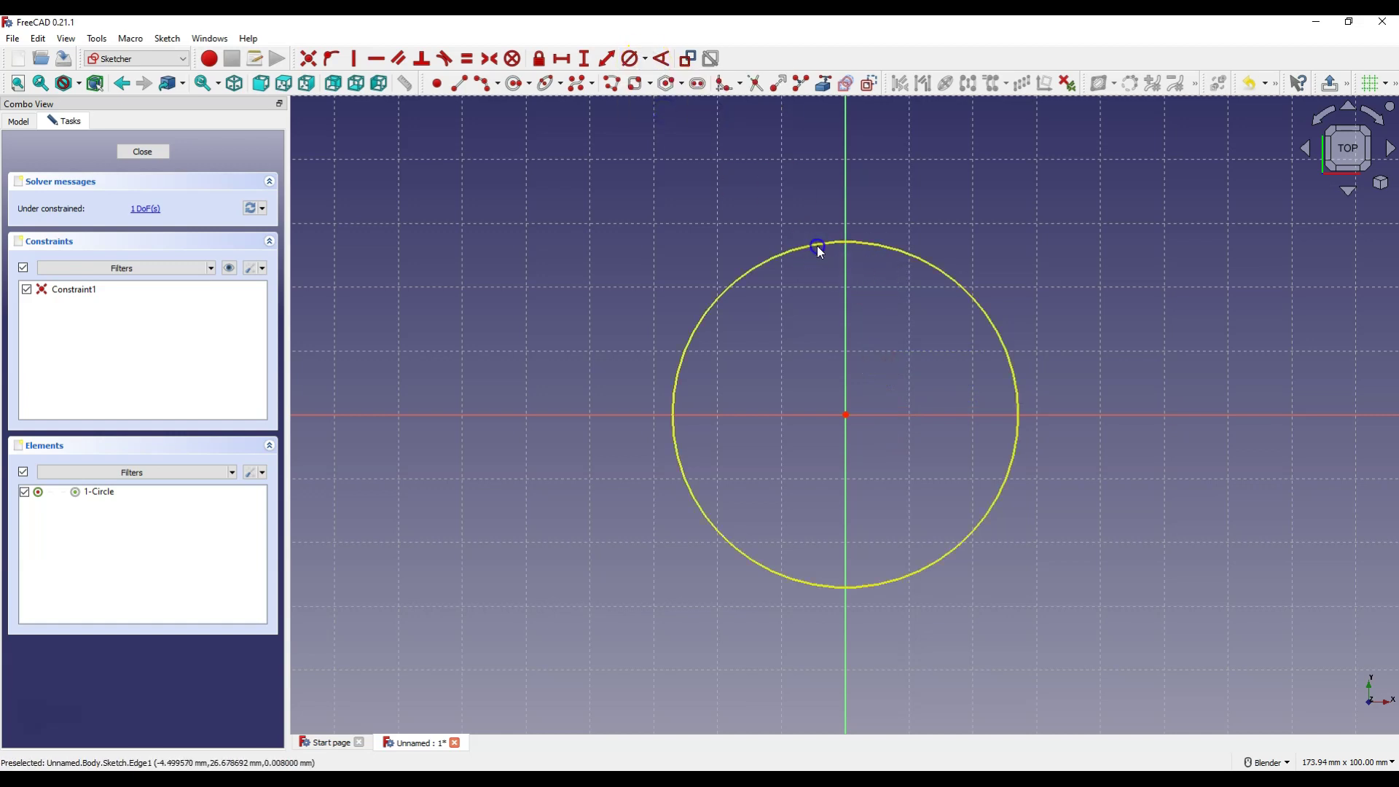
pyautogui.click(819, 248)
pyautogui.write('50')
pyautogui.press('Return')
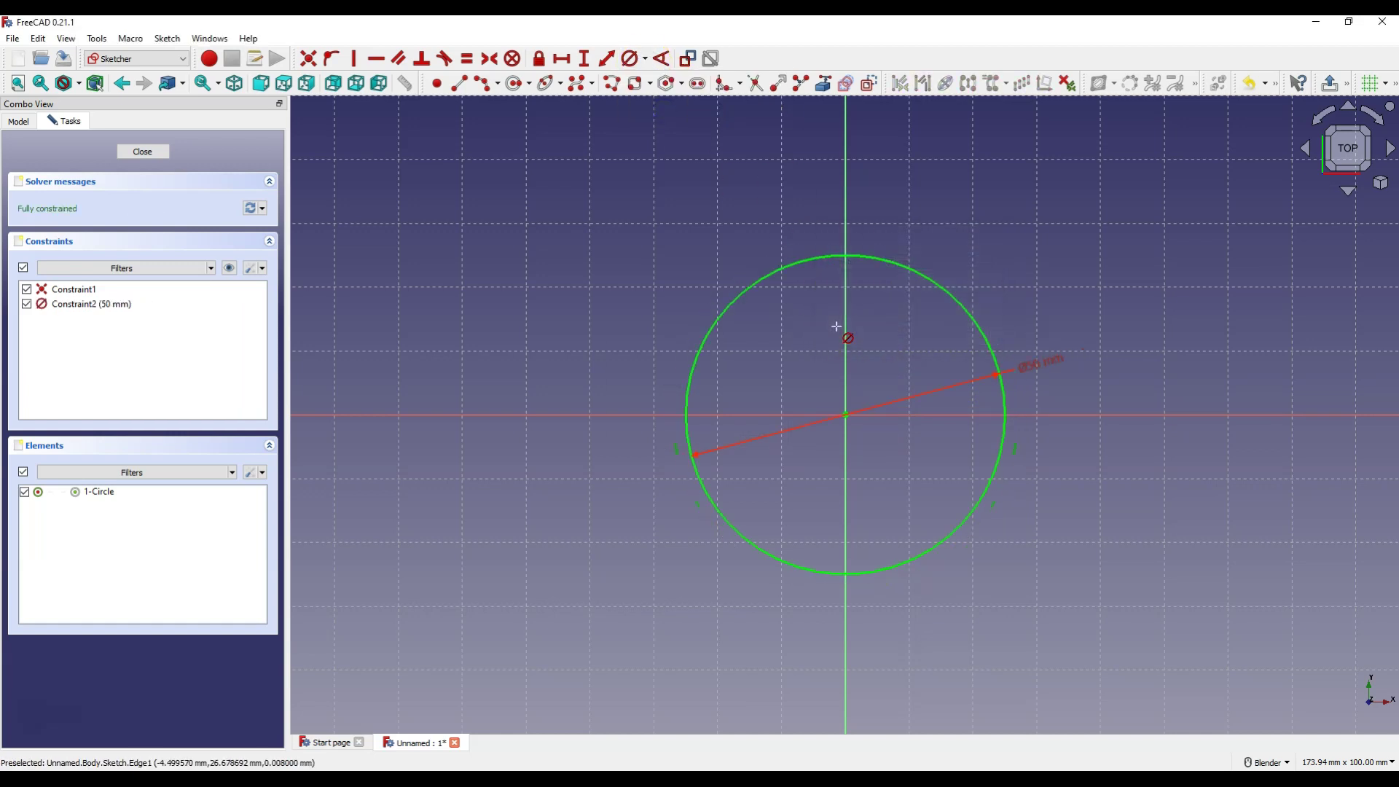
pyautogui.click(158, 150)
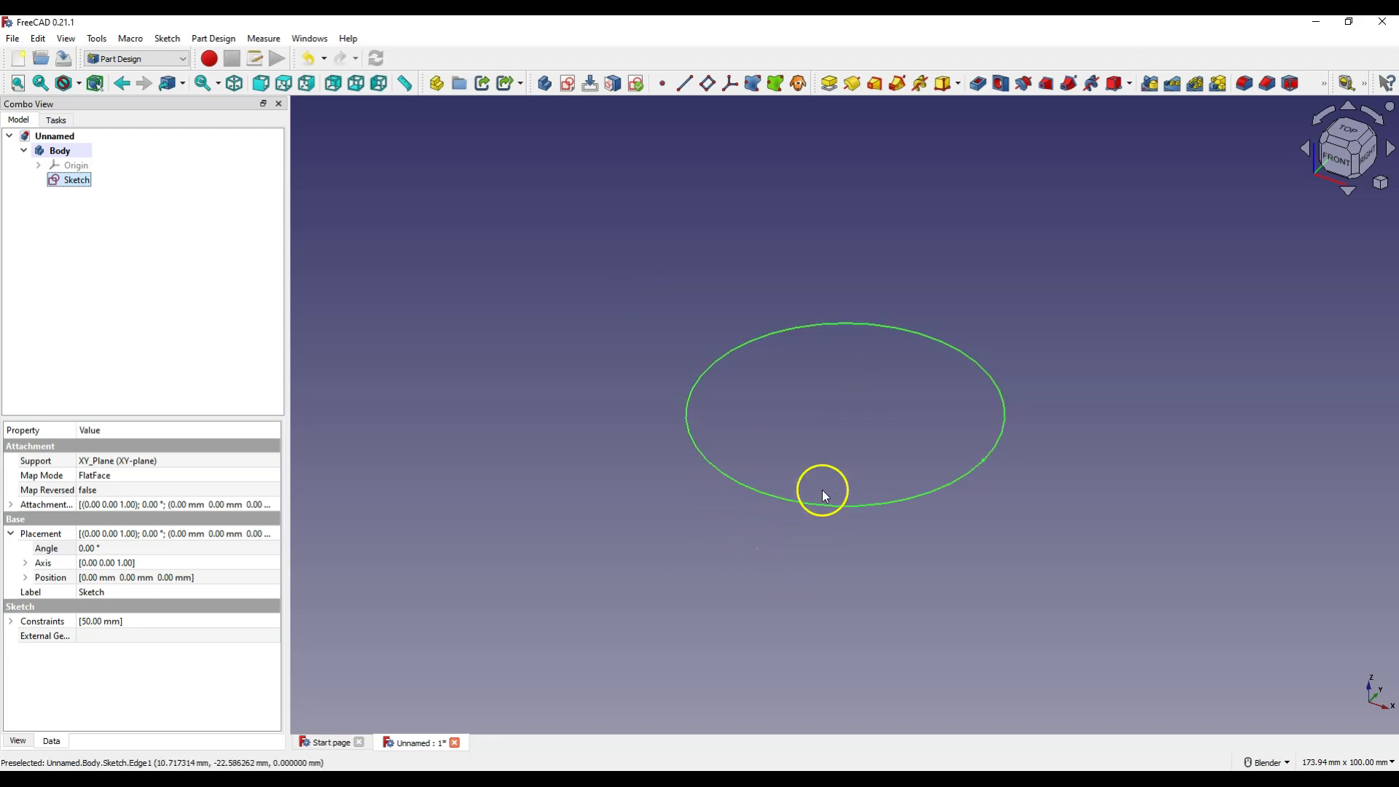
# Attach a datum plane to the circle sketch with a 50 mm z-direction offset.
pyautogui.click(80, 180)
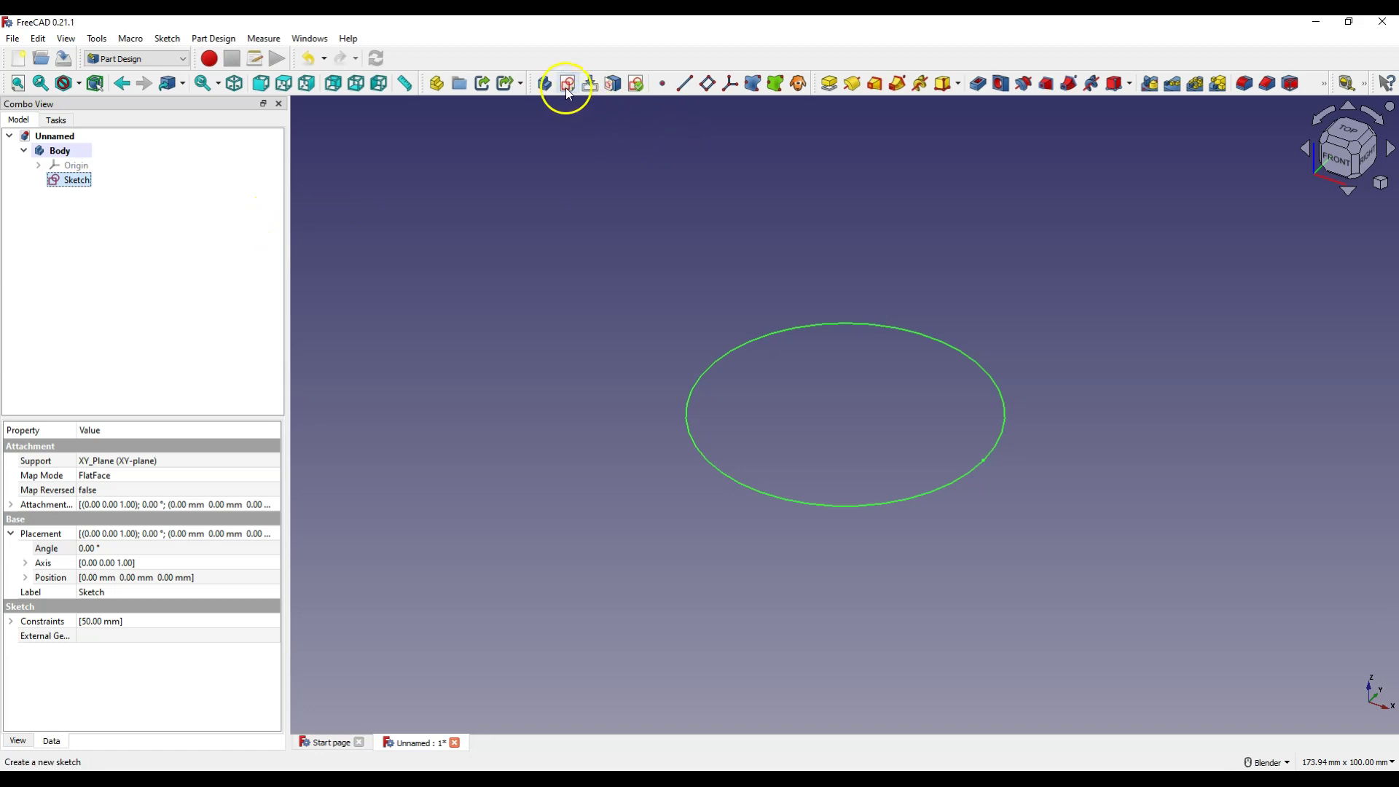
pyautogui.click(711, 85)
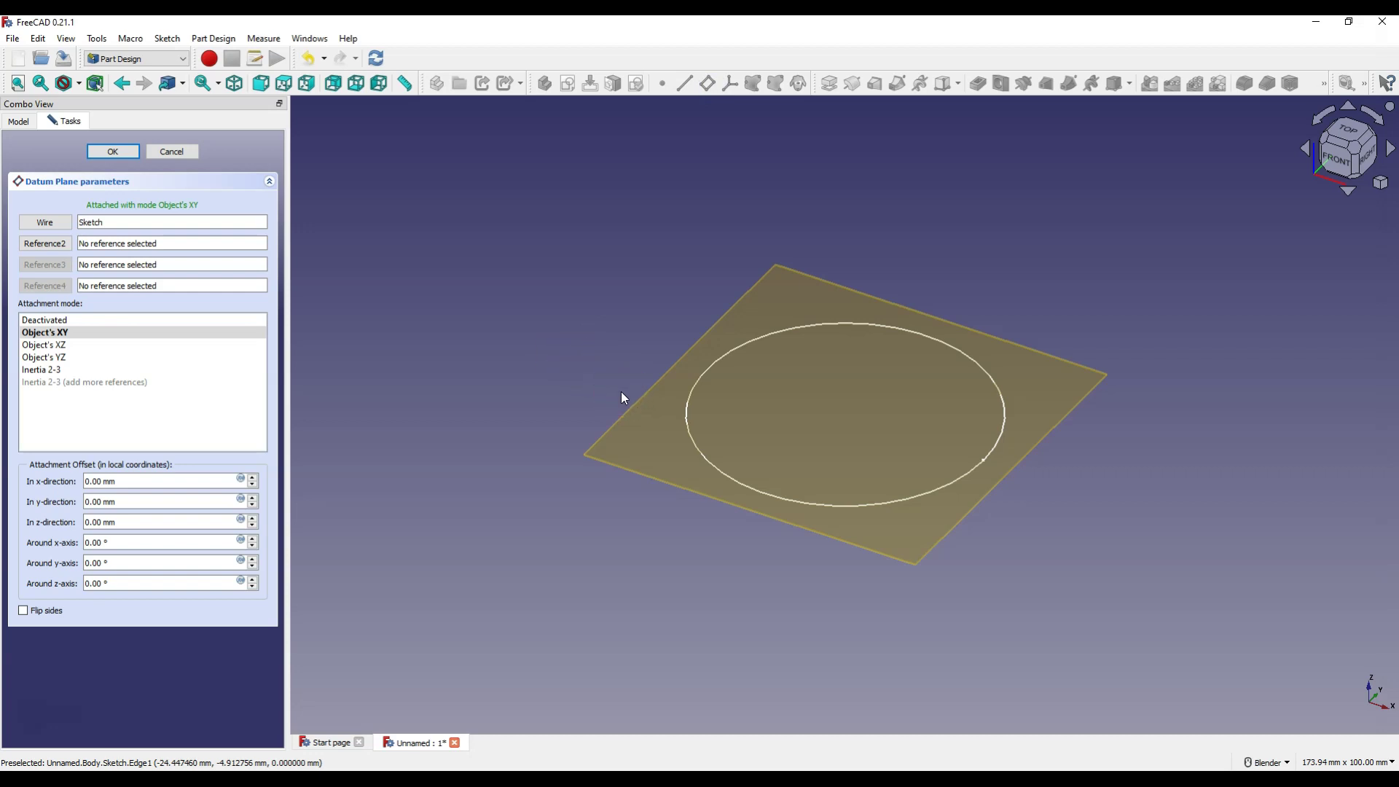
pyautogui.click(87, 522)
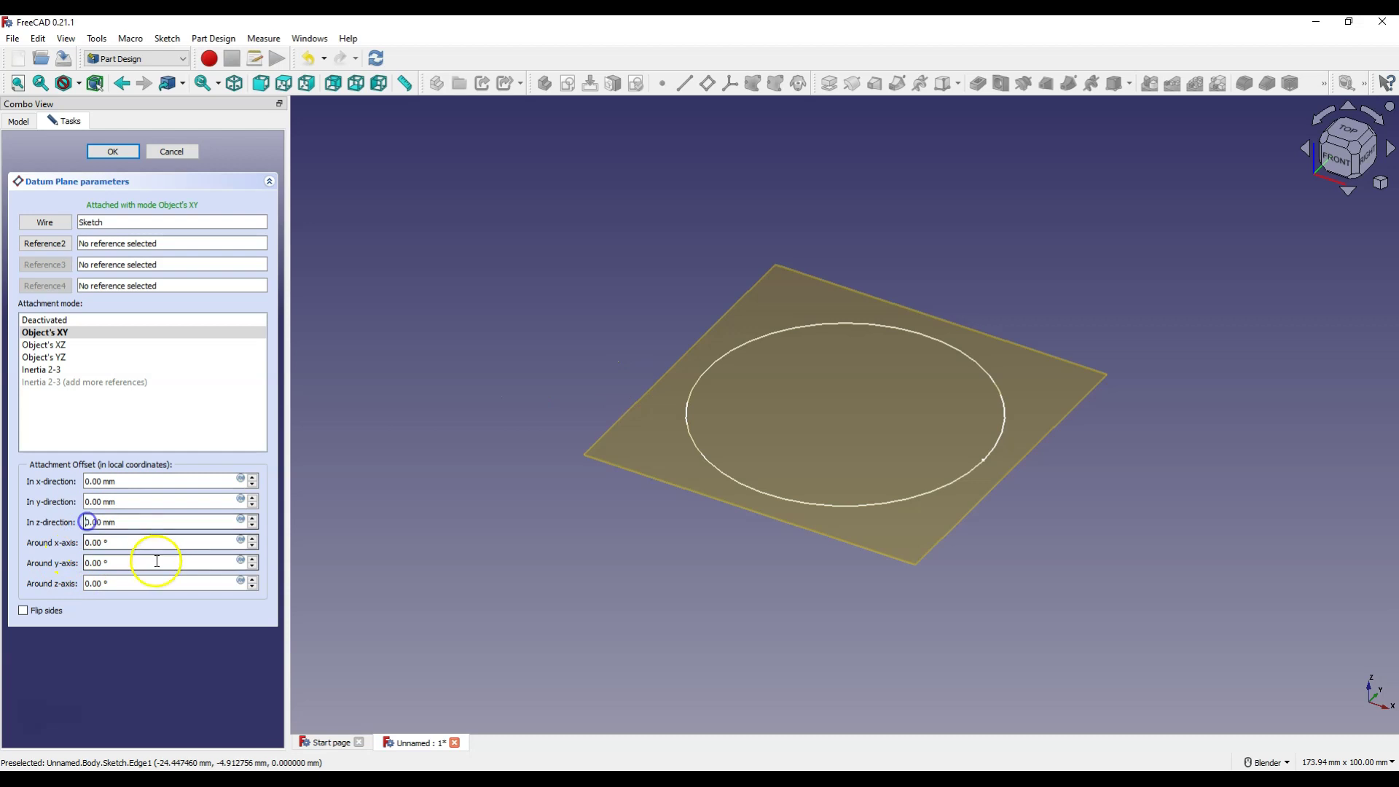
pyautogui.write('5')
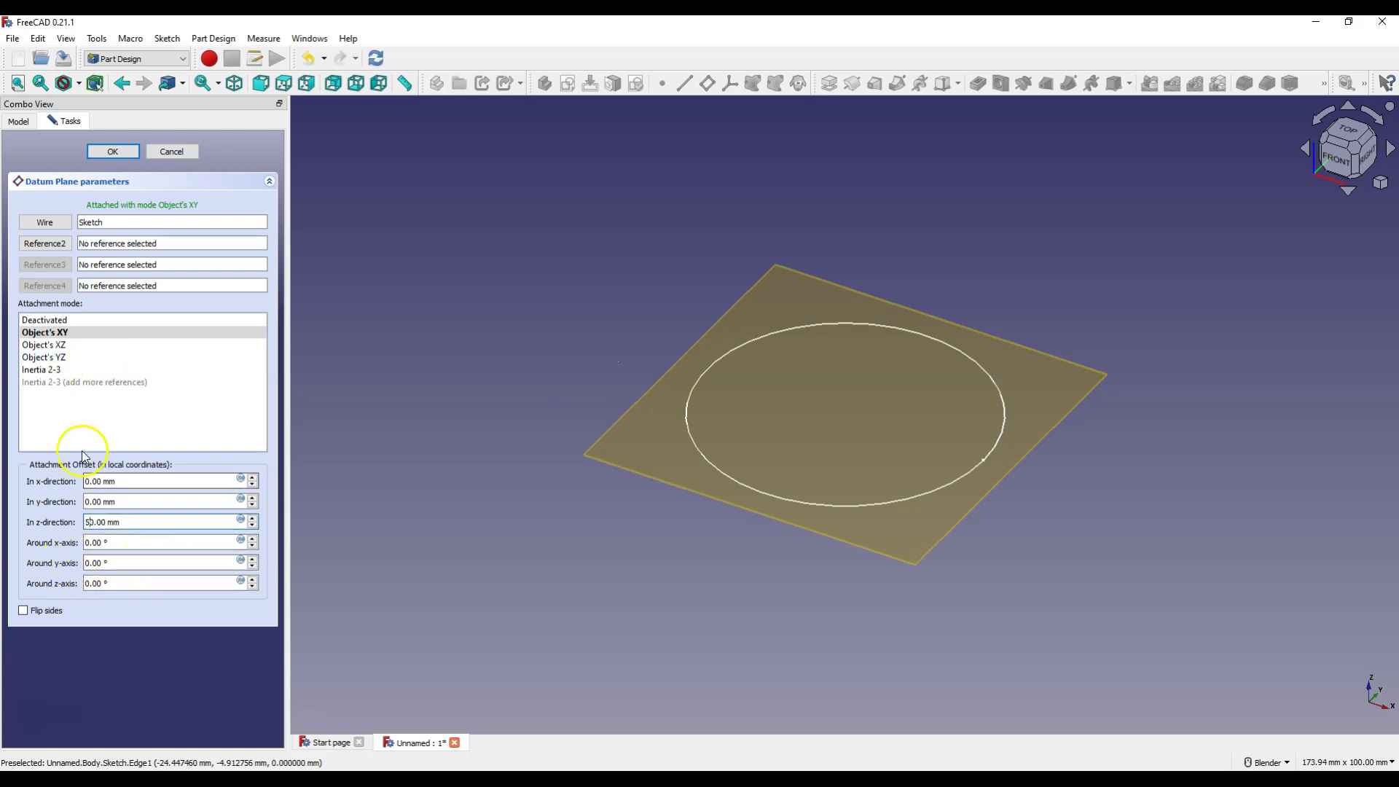
pyautogui.click(112, 151)
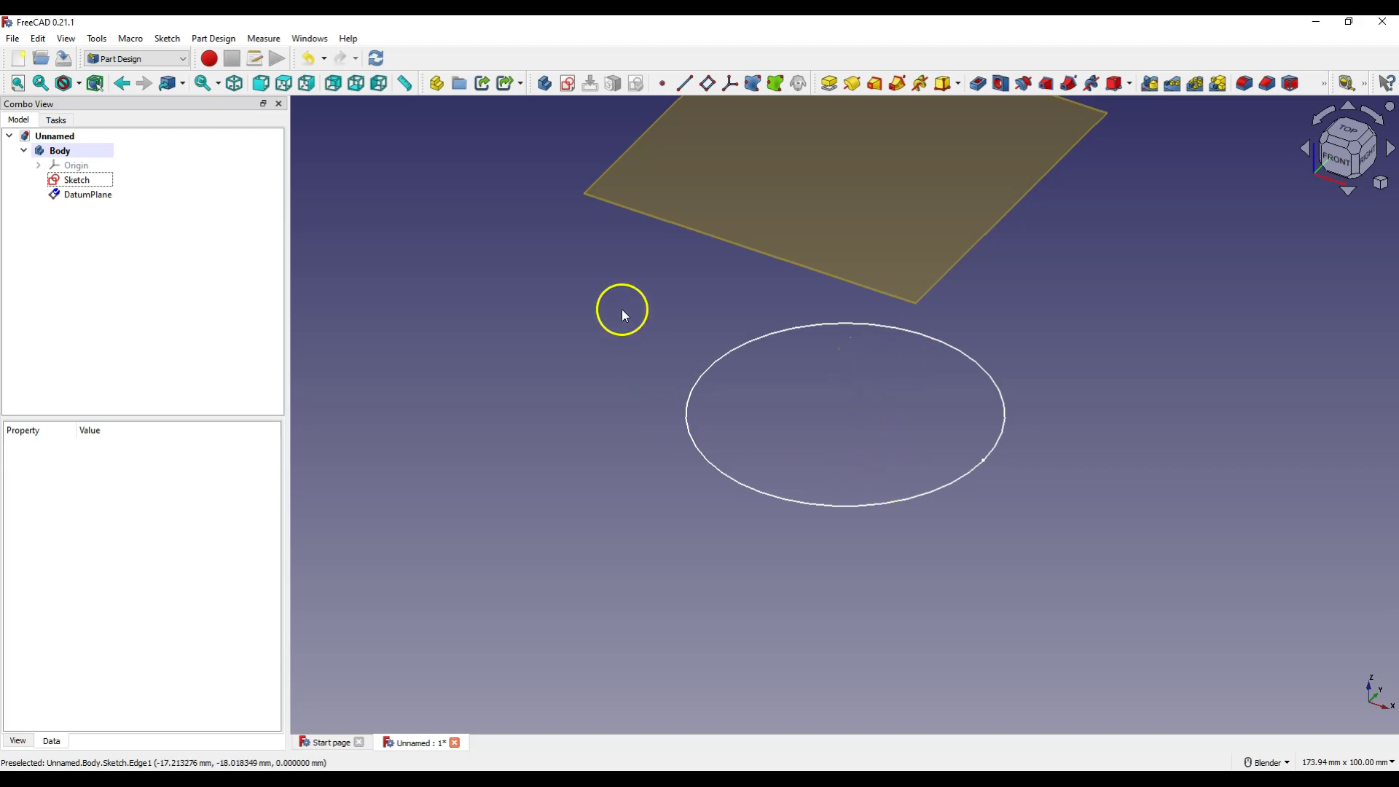
# Start a sketch on the datum plane and draw a centre ellipse at the origin.
pyautogui.click(759, 182)
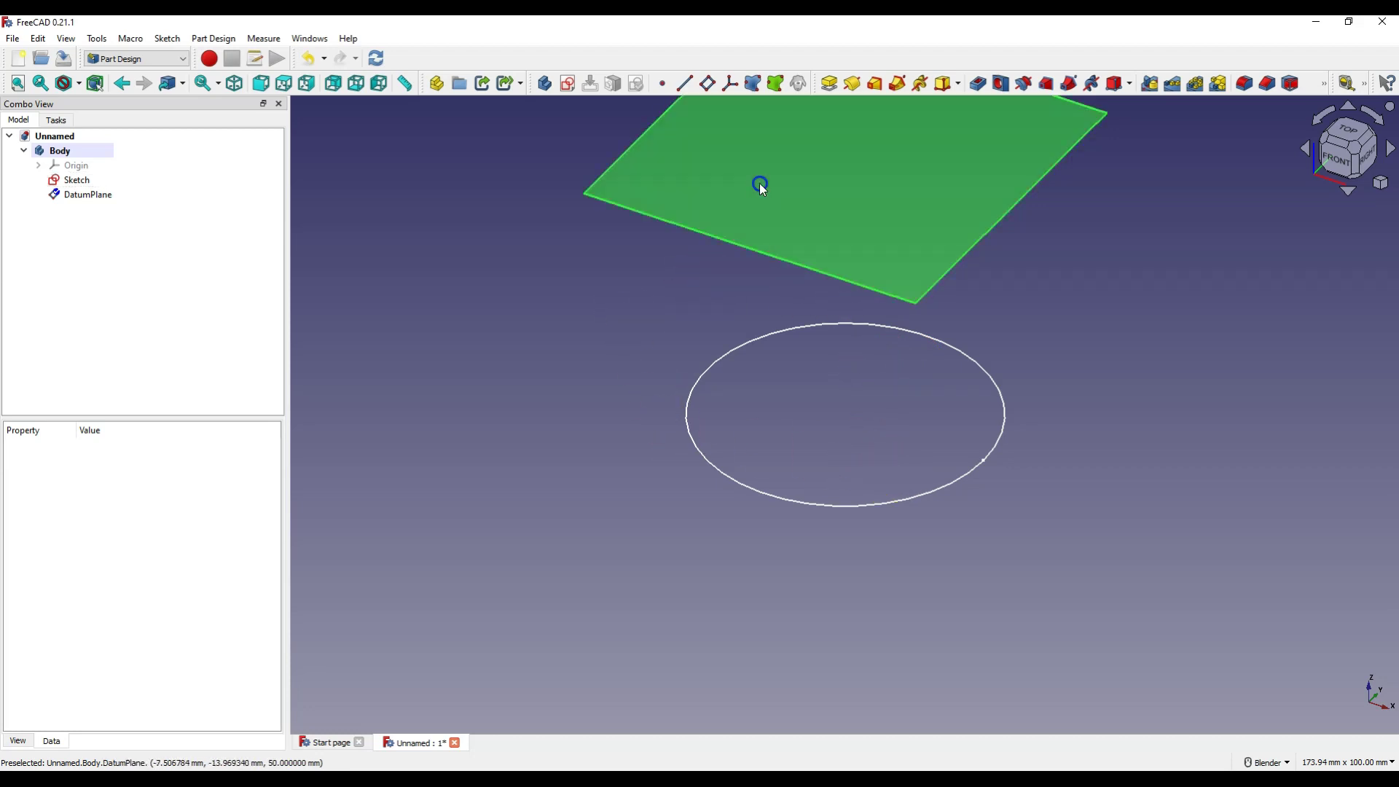
pyautogui.click(571, 85)
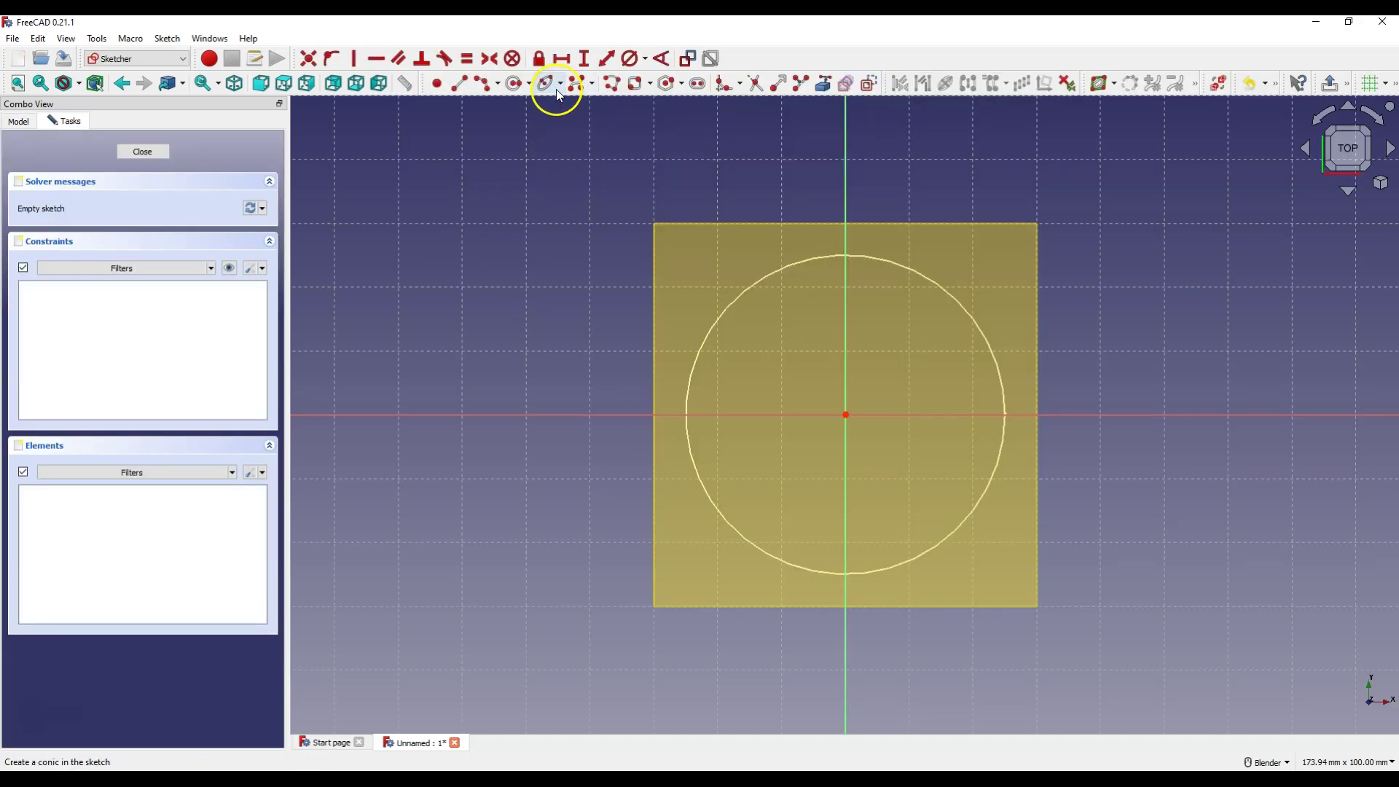
pyautogui.click(560, 84)
pyautogui.click(572, 107)
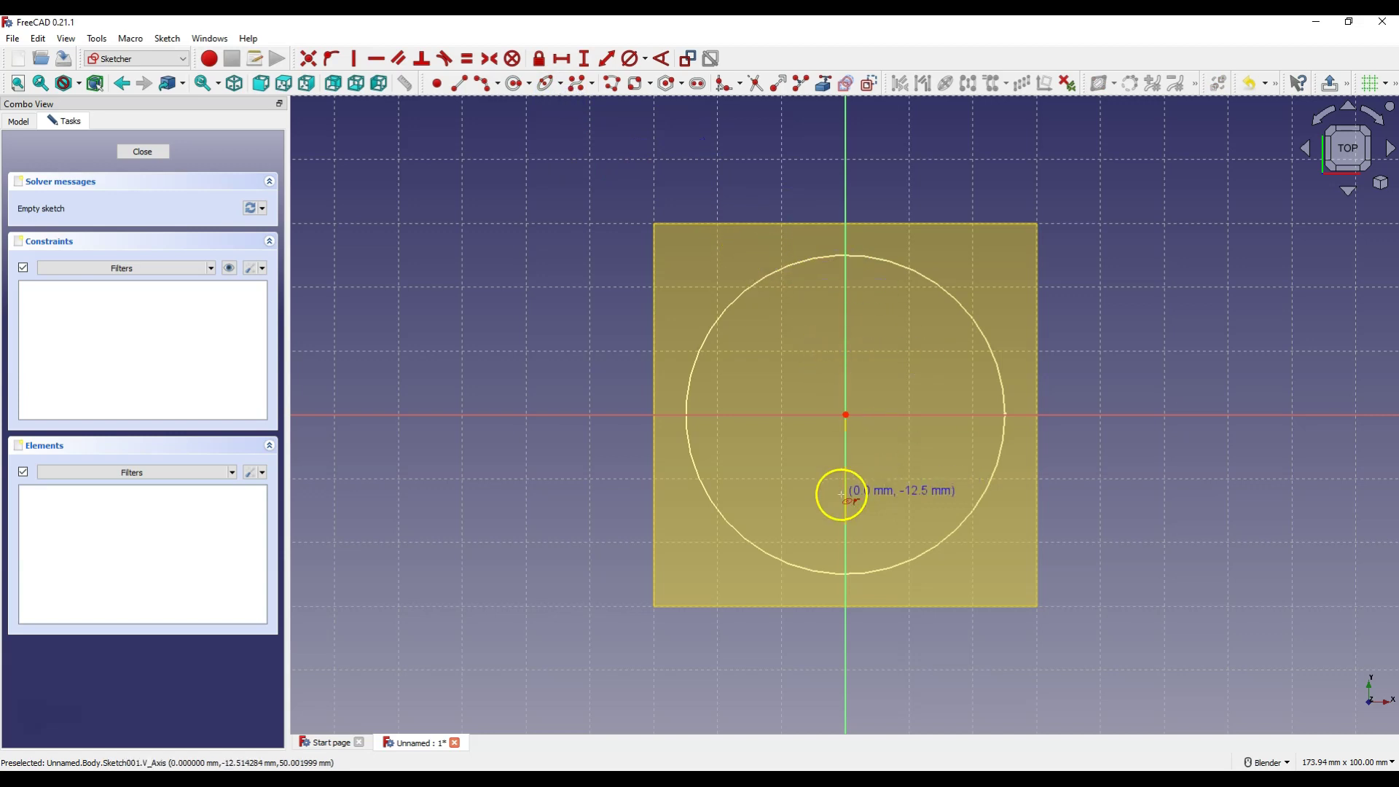
pyautogui.click(843, 414)
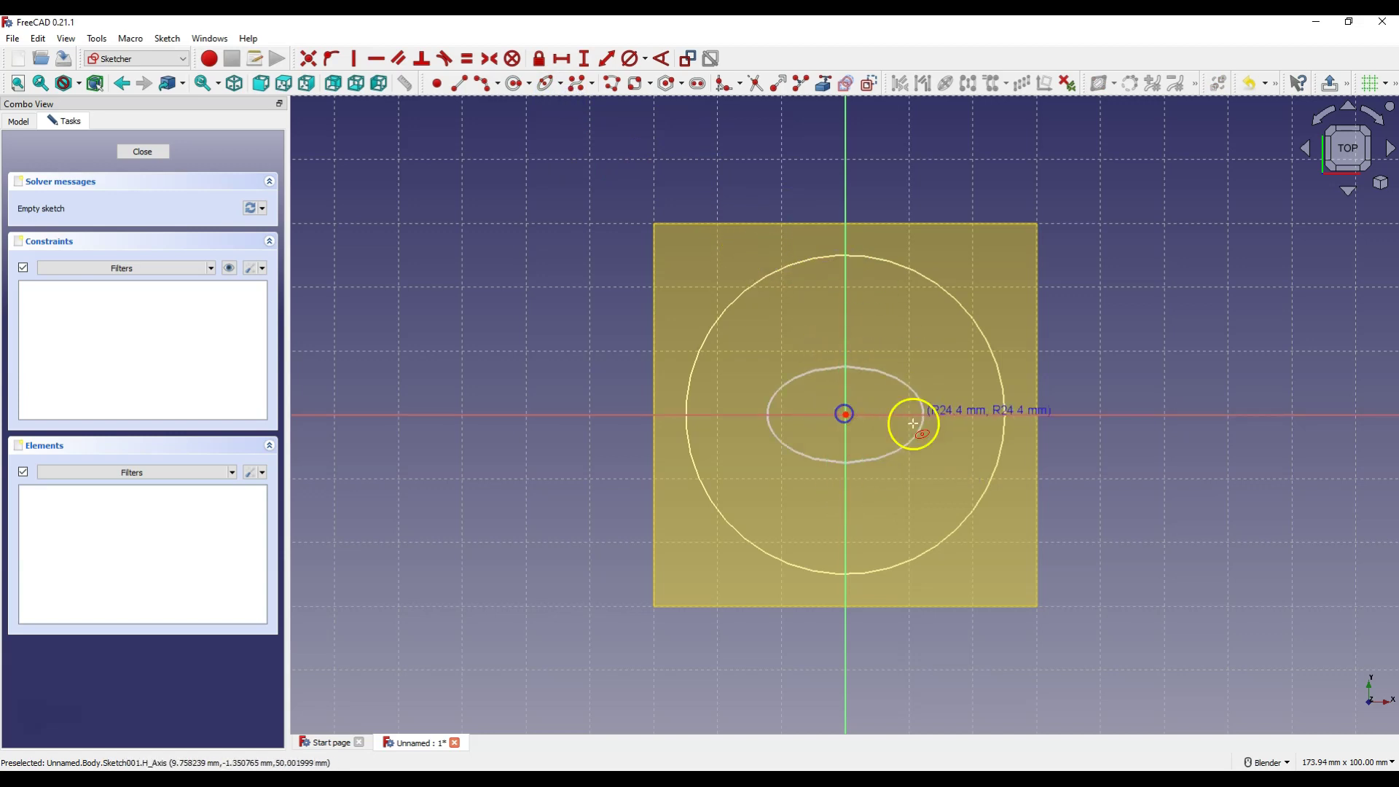
pyautogui.click(1015, 412)
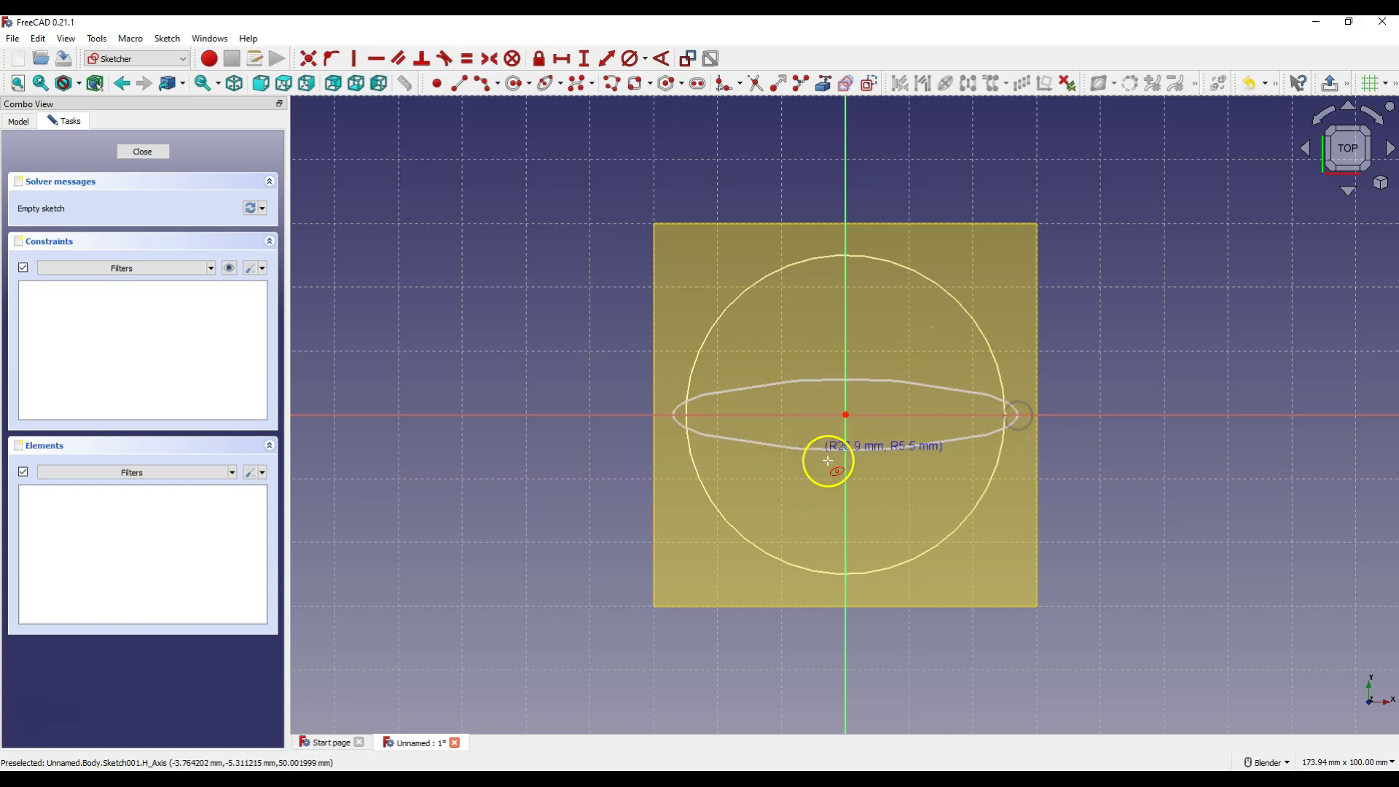
pyautogui.click(845, 491)
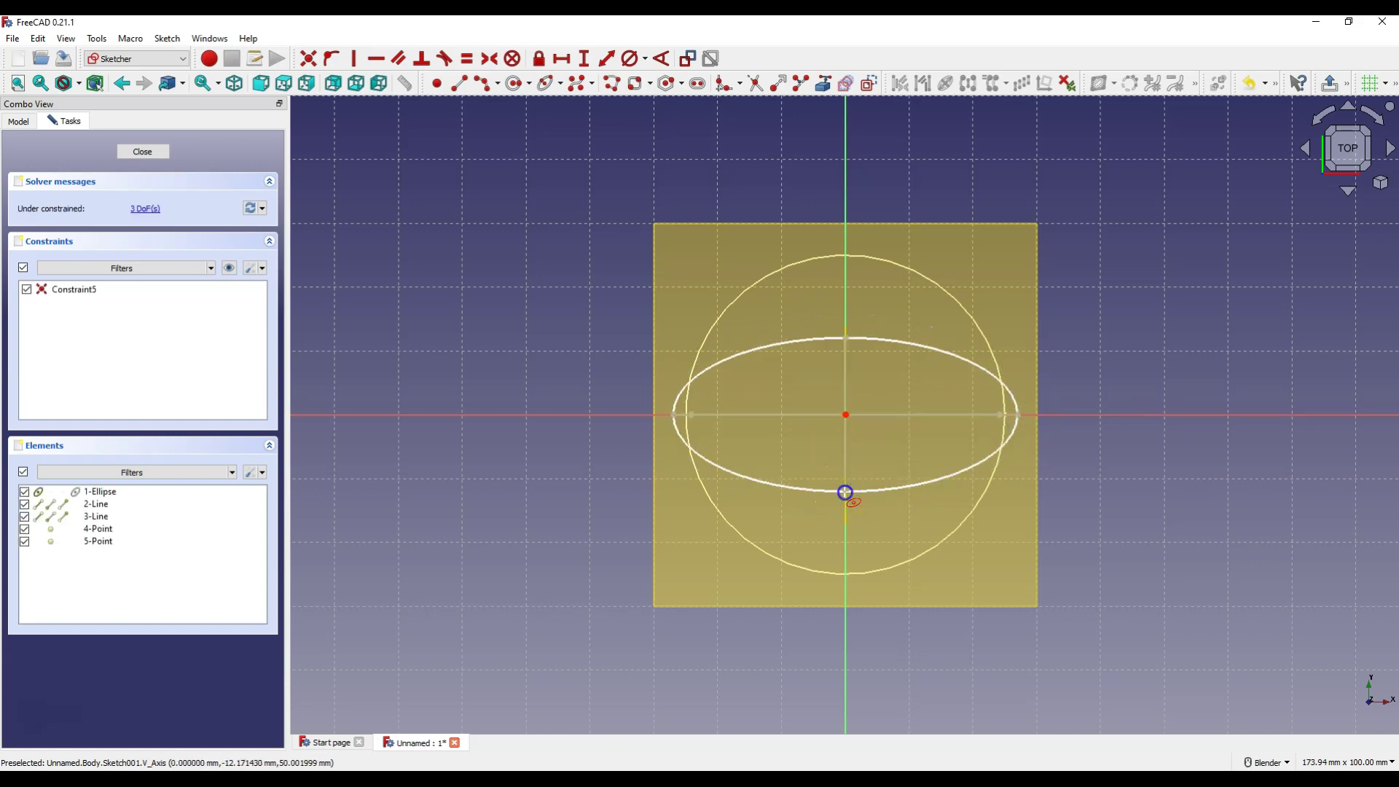
# Dimension the ellipse 60 mm wide horizontally and 35 mm tall vertically.
pyautogui.click(567, 64)
pyautogui.click(787, 415)
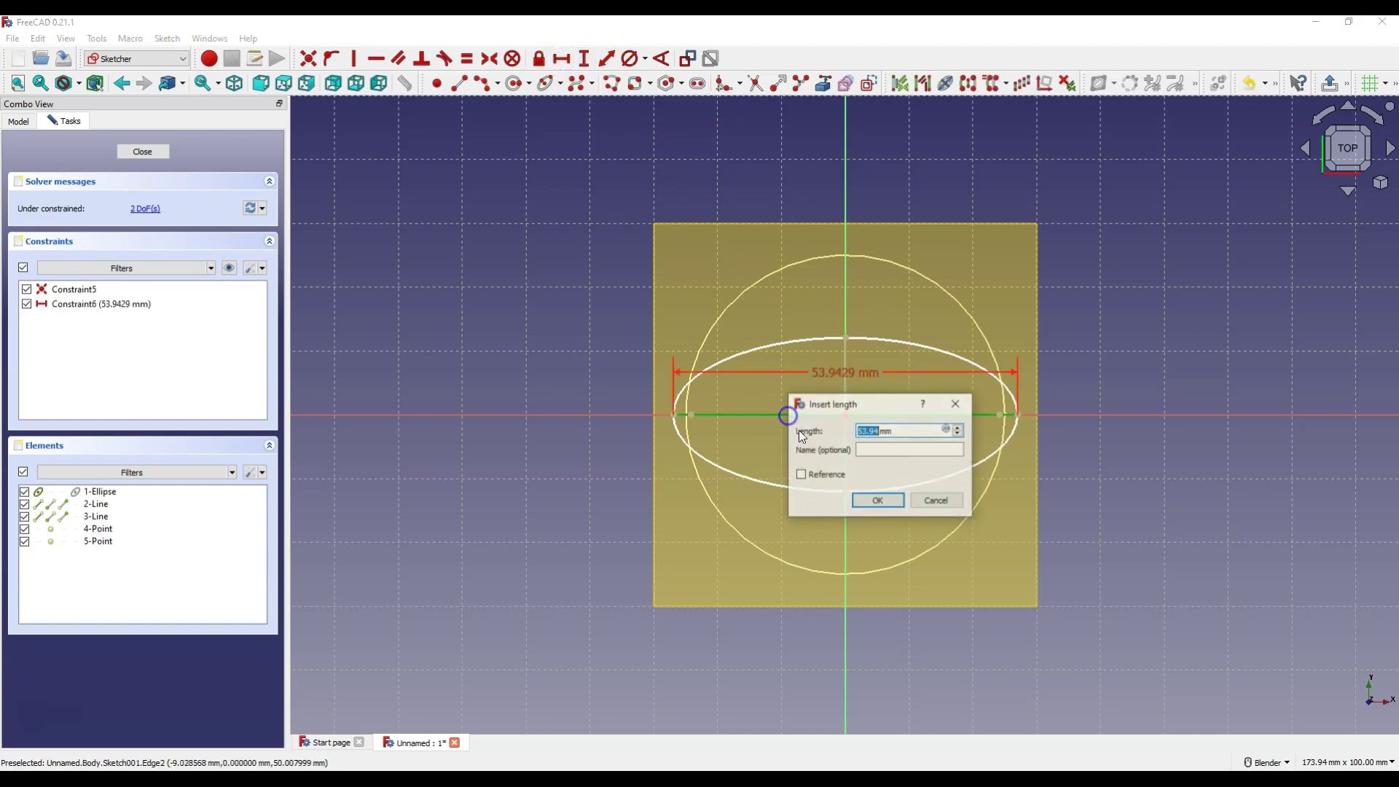
pyautogui.write('60')
pyautogui.press('Return')
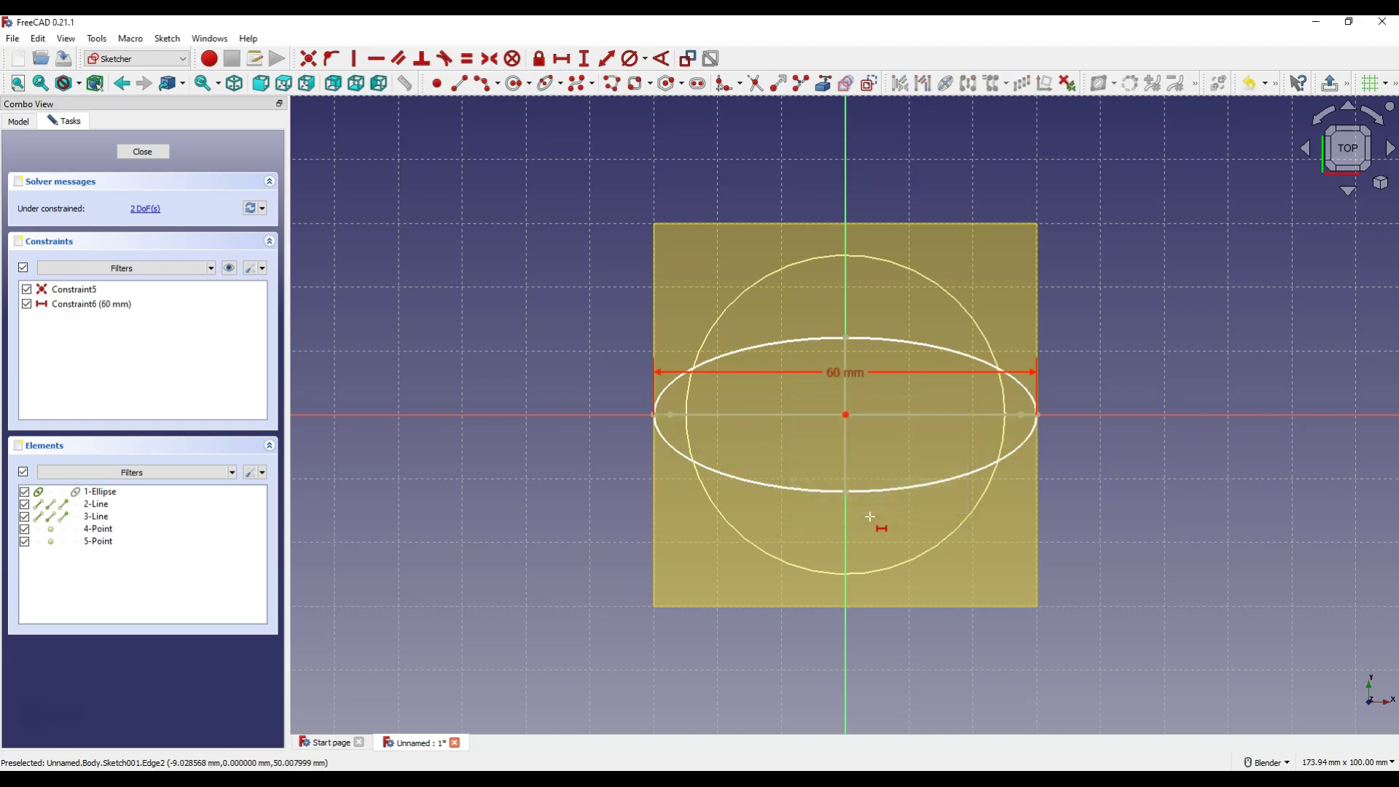
pyautogui.click(583, 60)
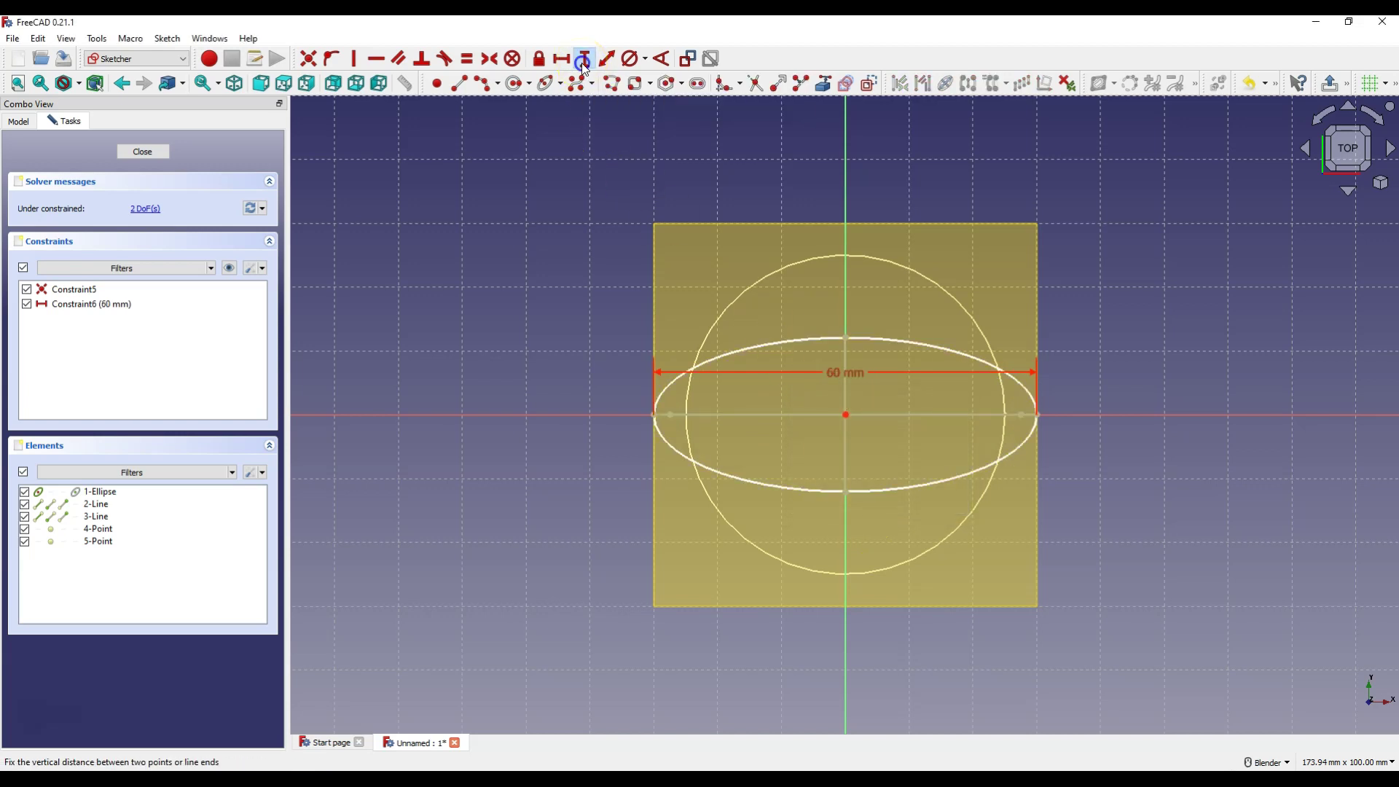
pyautogui.click(845, 401)
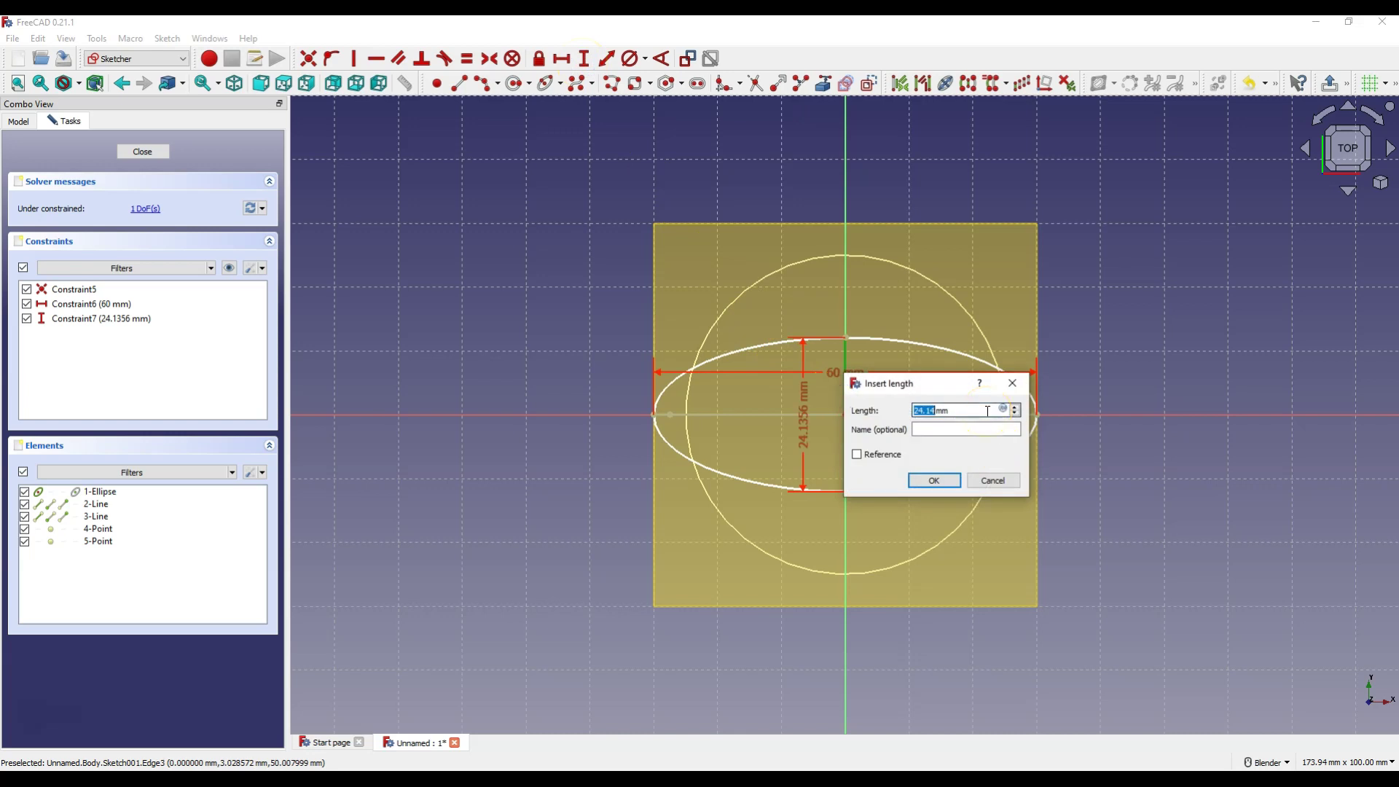
pyautogui.write('35')
pyautogui.press('Return')
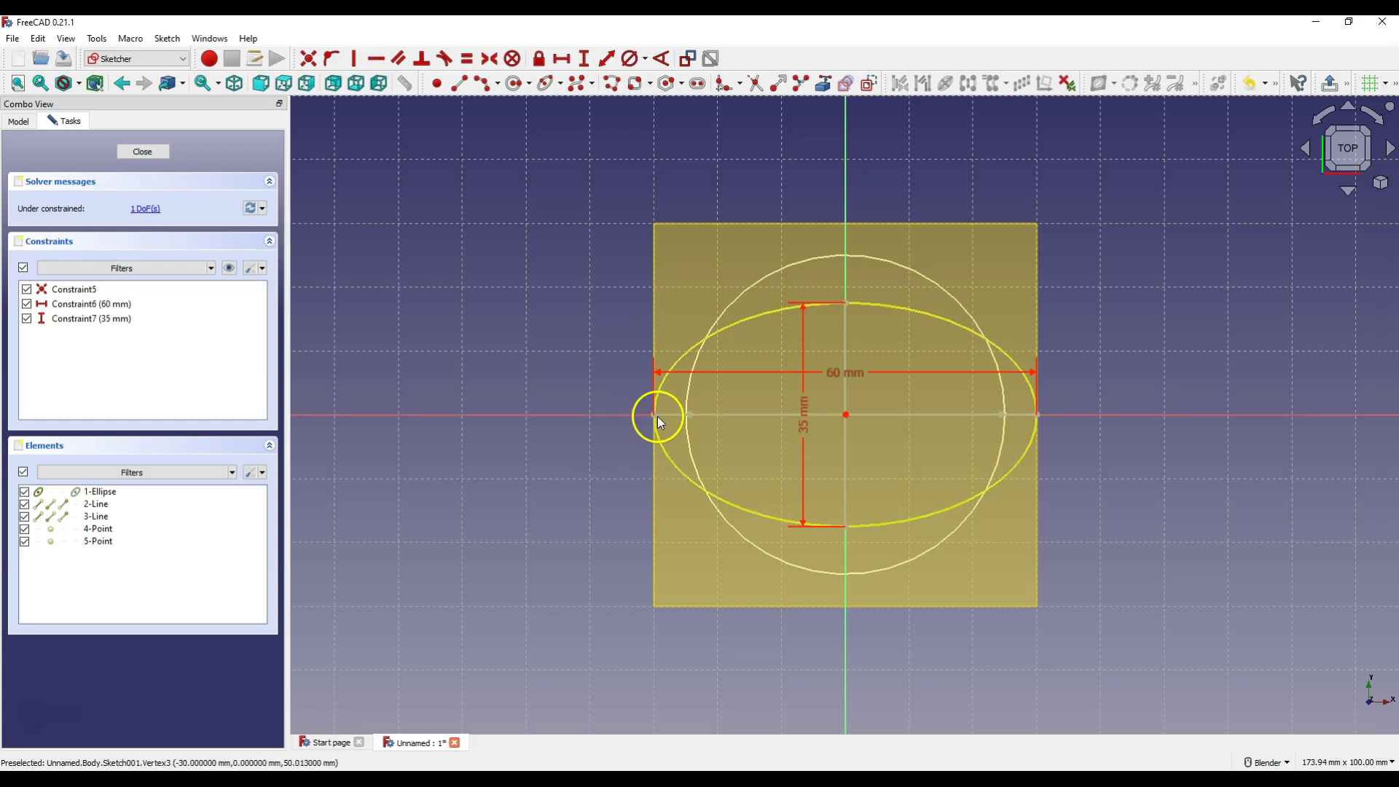
# Constrain the ellipse's major axis parallel to the horizontal sketch axis.
pyautogui.moveTo(656, 416)
pyautogui.mouseDown()
pyautogui.moveTo(652, 452)
pyautogui.moveTo(656, 440)
pyautogui.mouseUp()
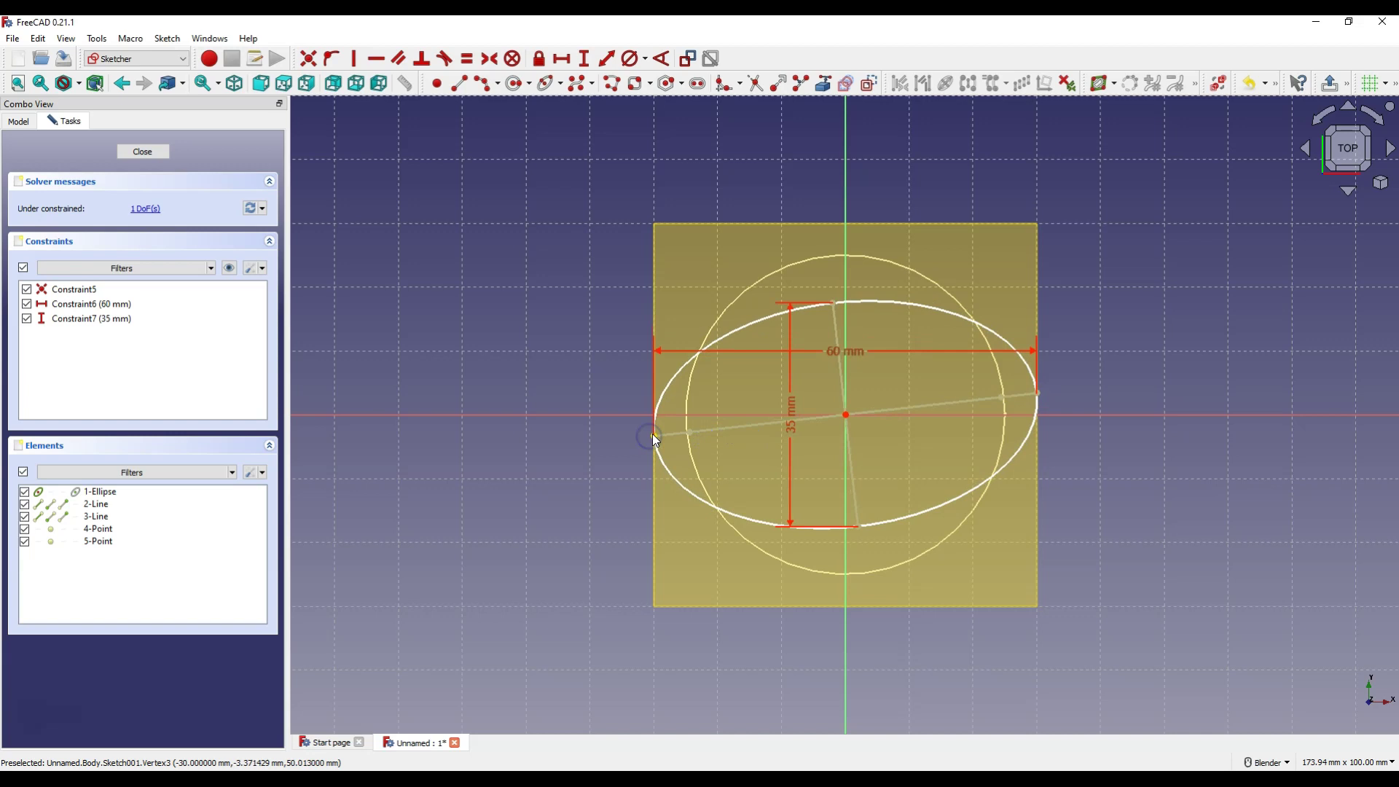
pyautogui.click(654, 438)
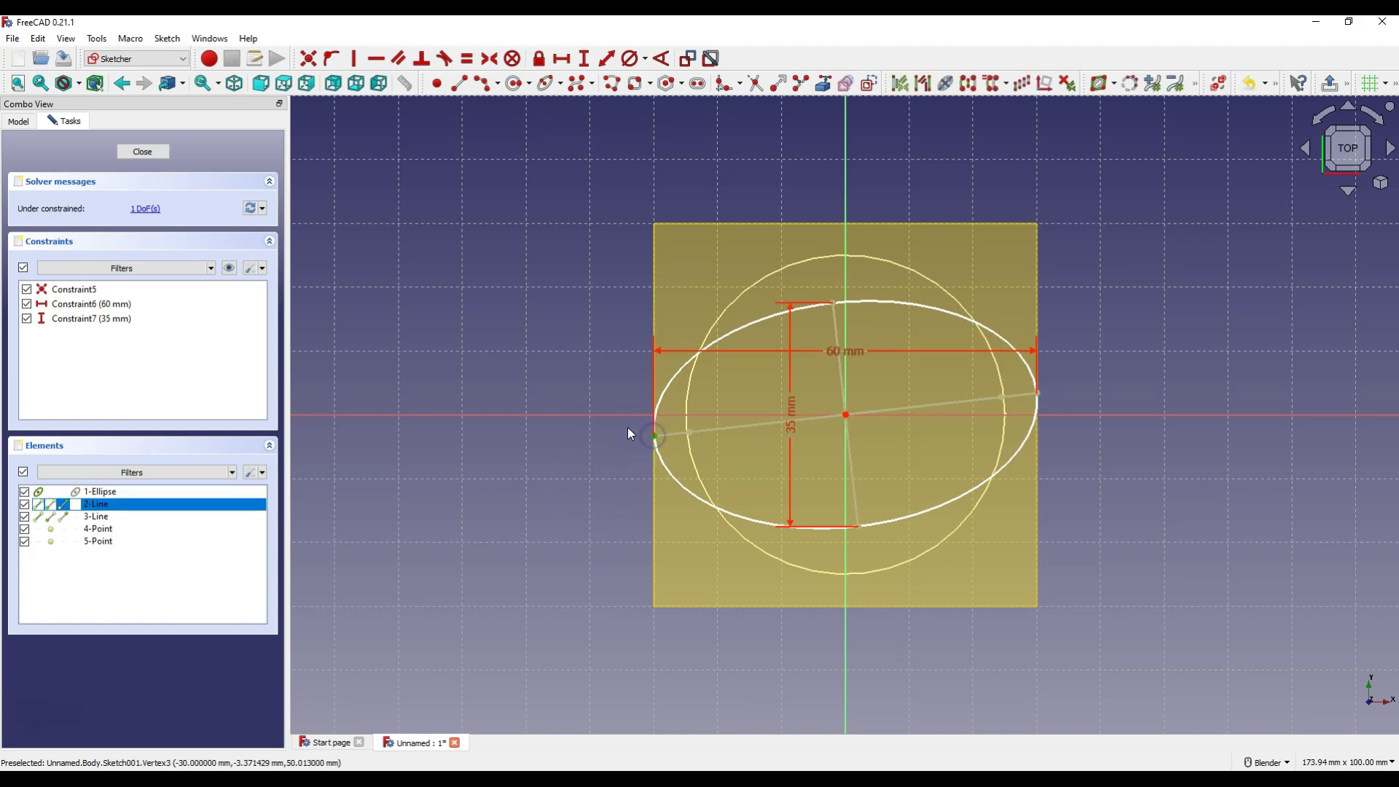
pyautogui.click(624, 413)
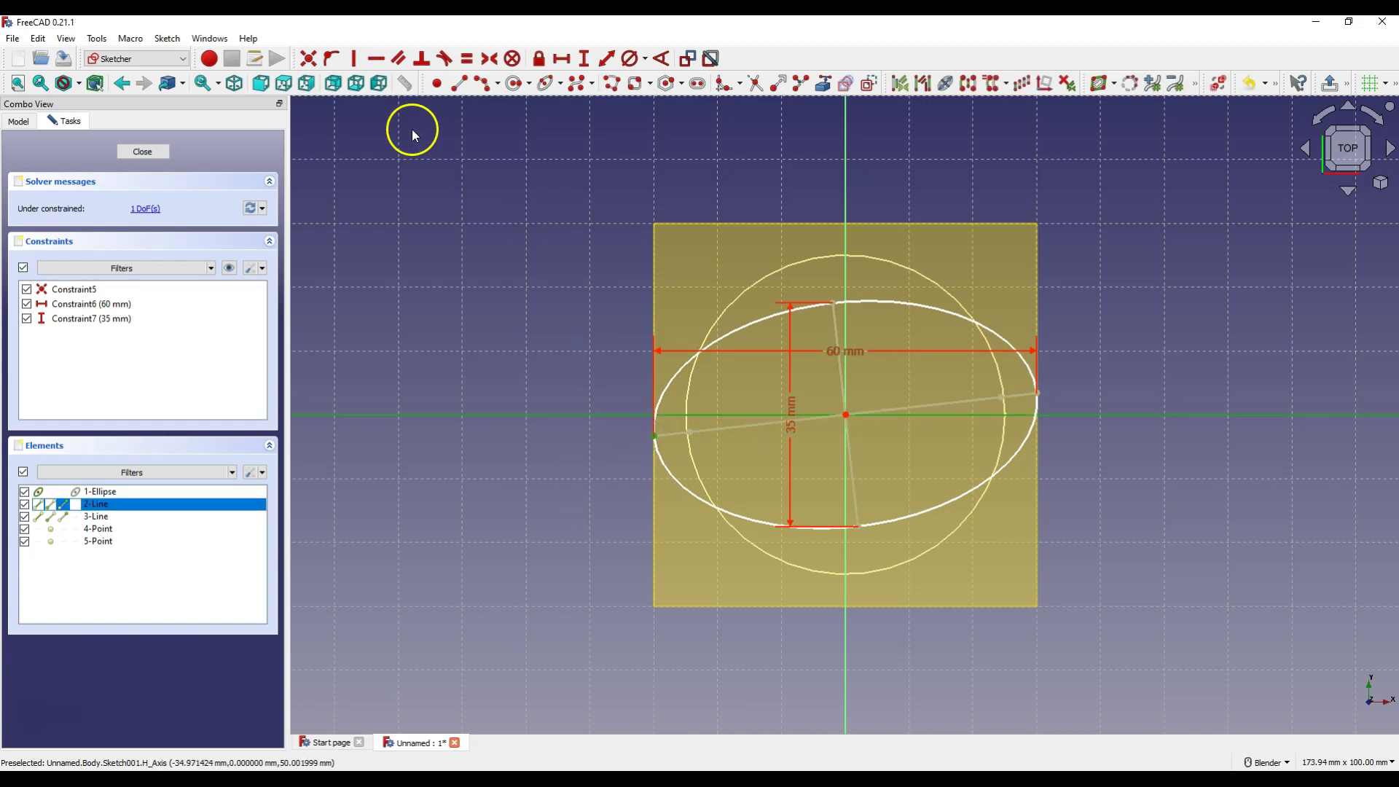
pyautogui.click(332, 58)
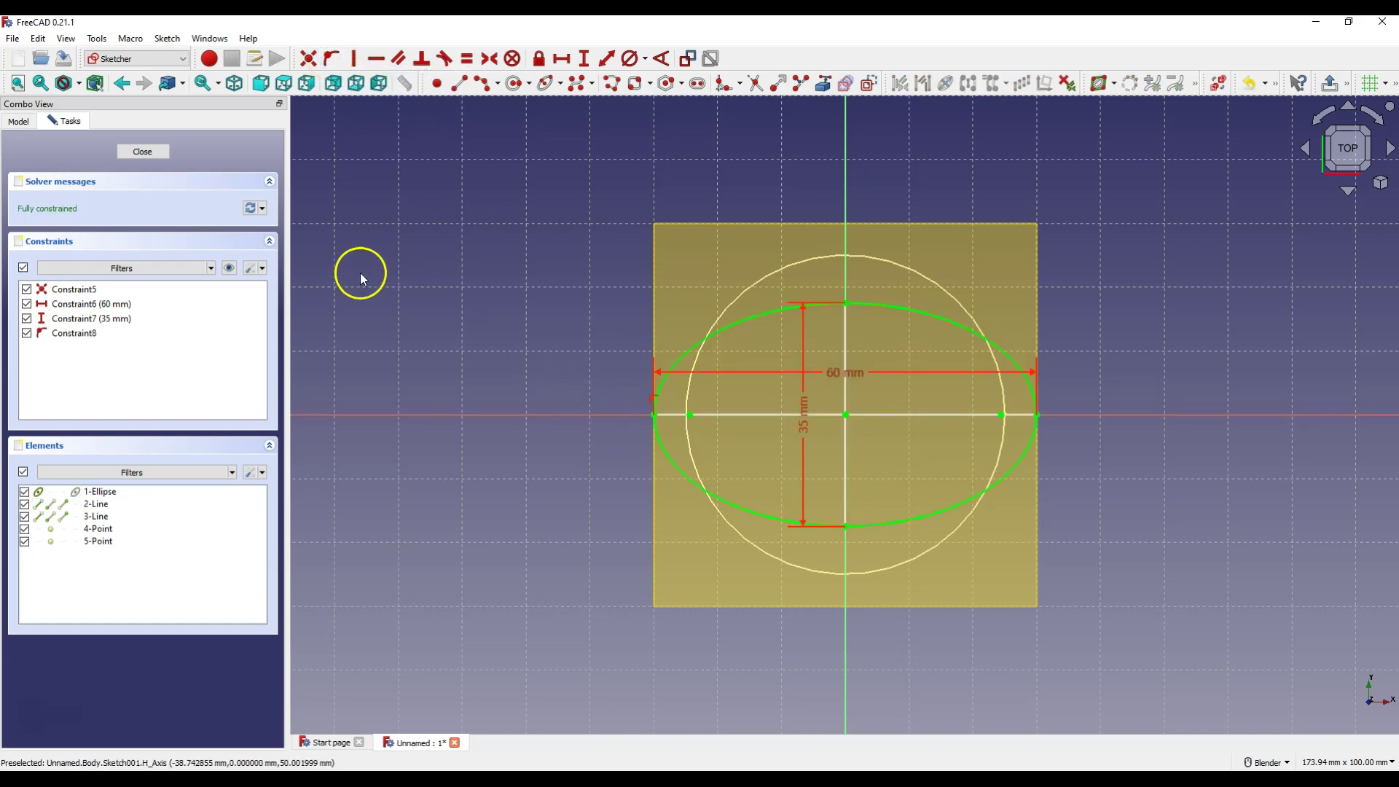
# Close the ellipse sketch and attach DatumPlane001 to it, offset 50 mm in z.
pyautogui.click(144, 151)
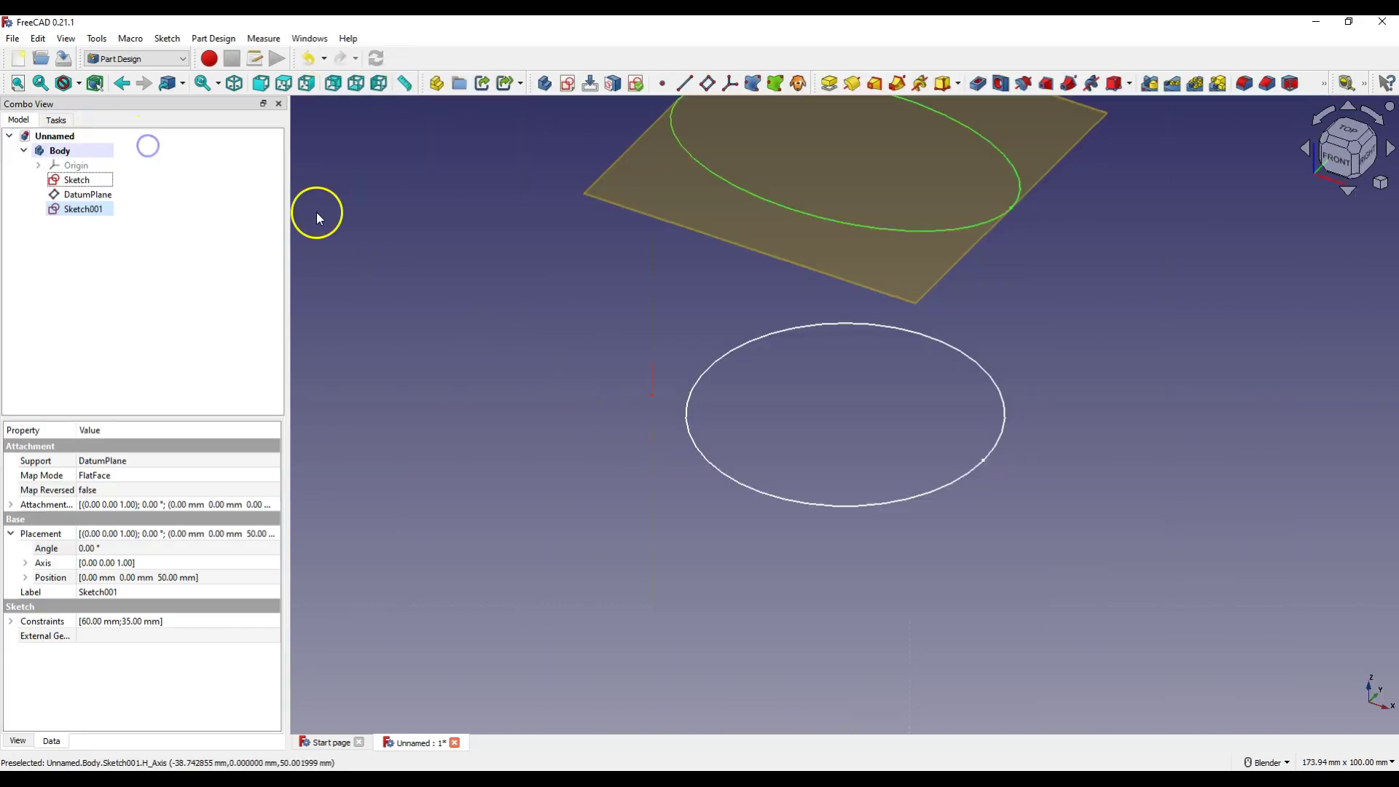
pyautogui.scroll(-3, 749, 477)
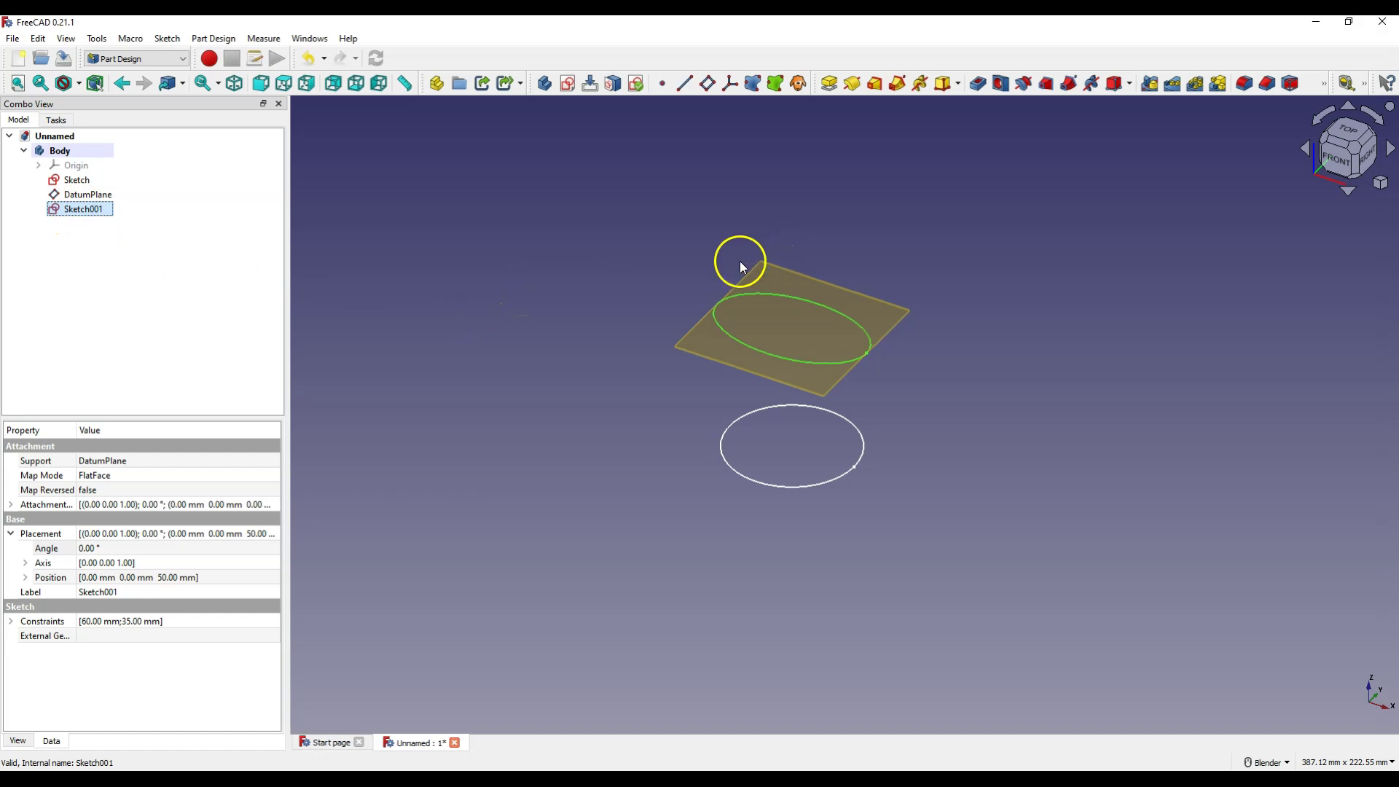
pyautogui.click(708, 85)
pyautogui.click(609, 234)
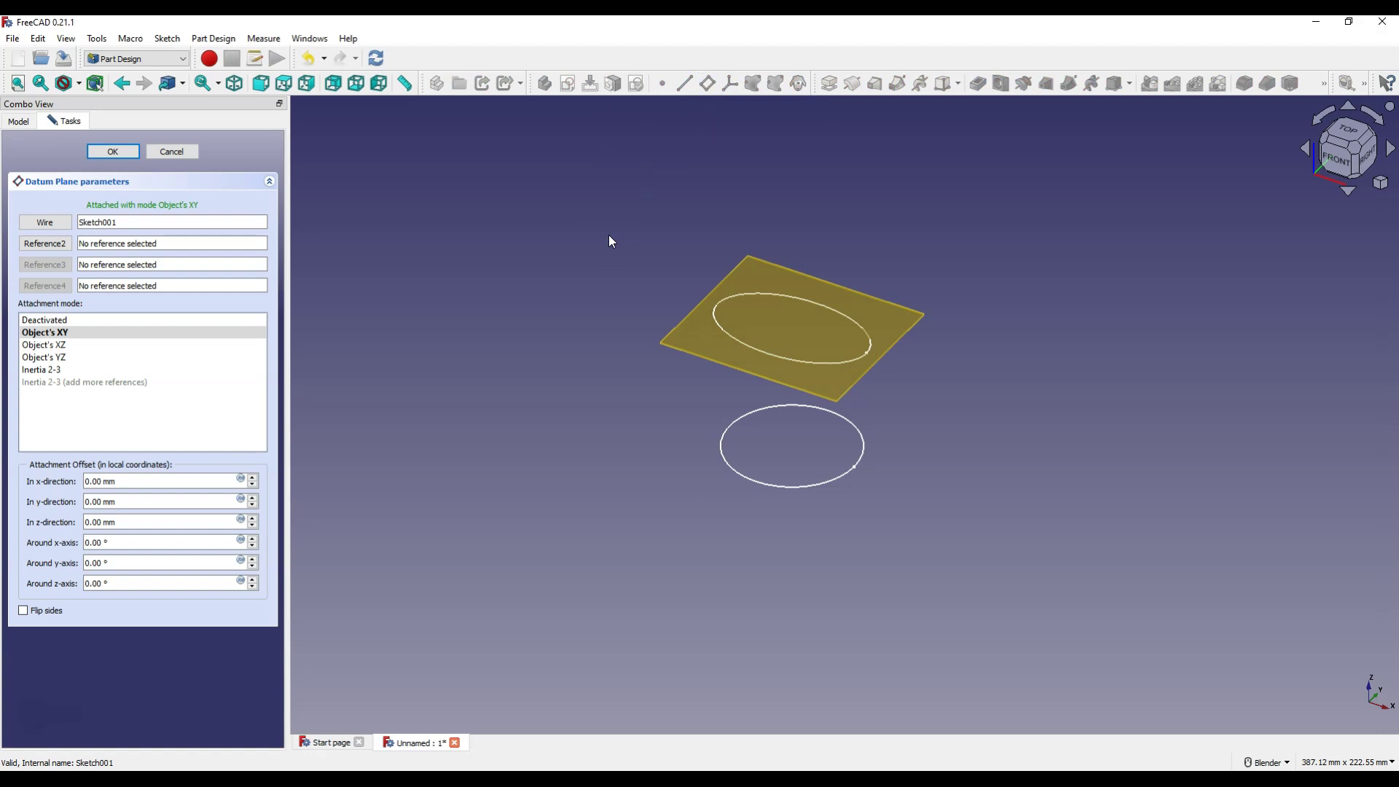
pyautogui.click(91, 521)
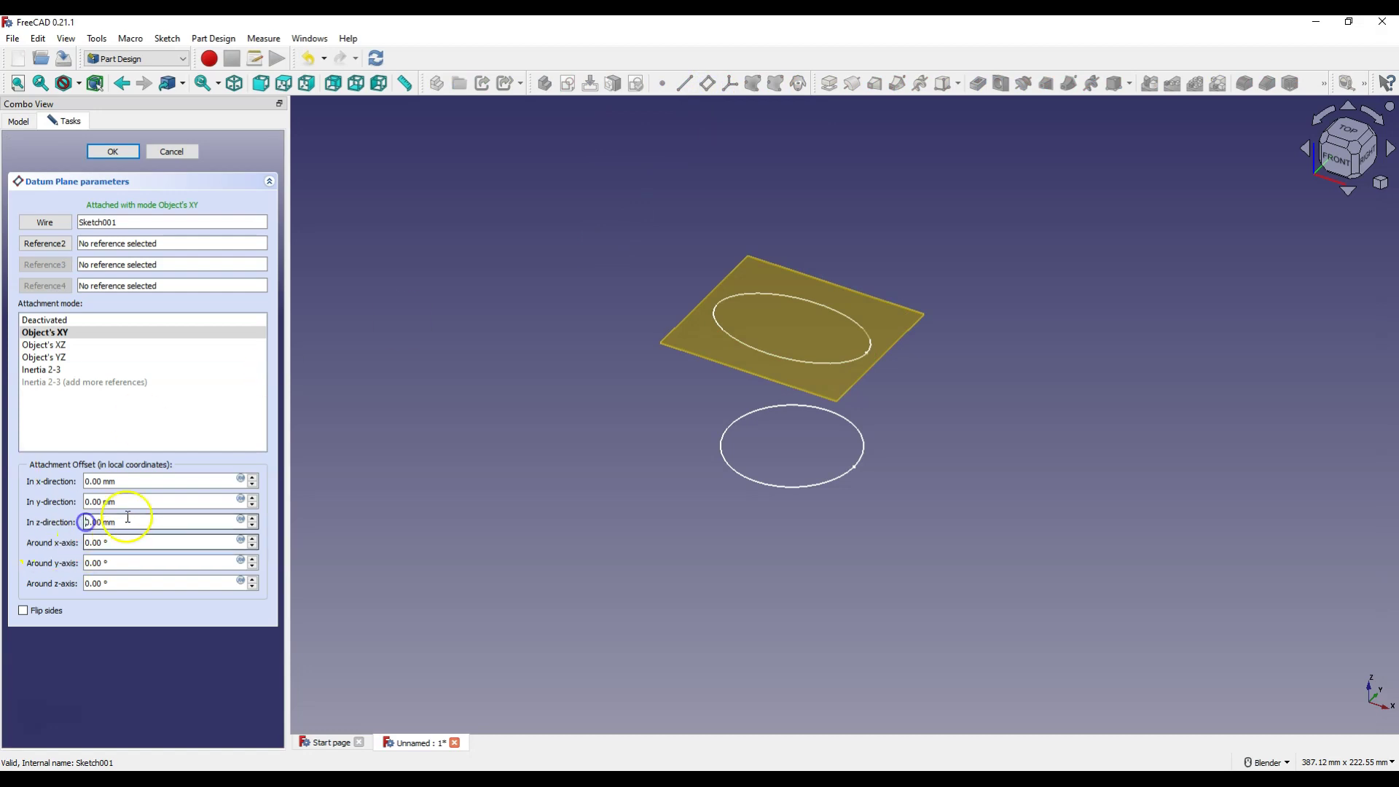
pyautogui.write('5')
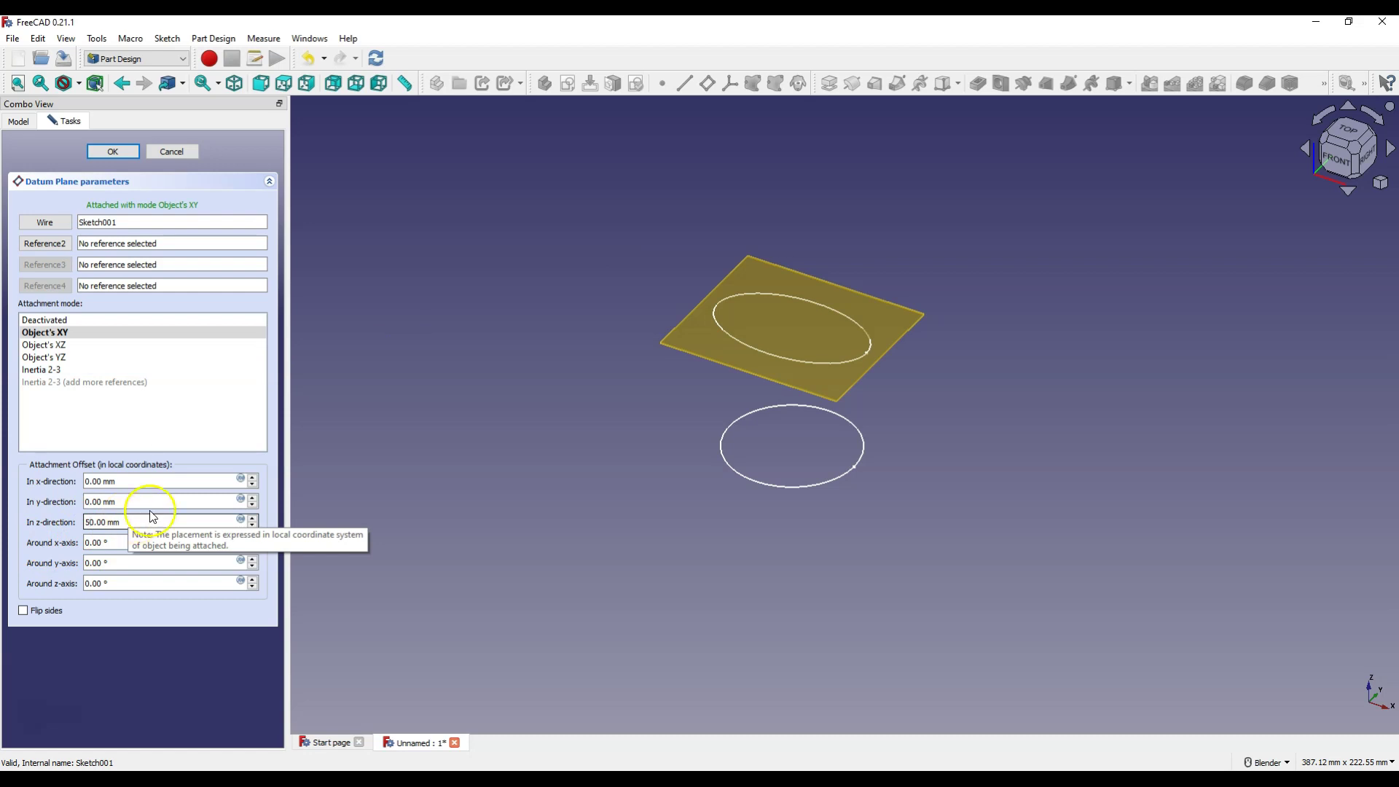
pyautogui.click(38, 515)
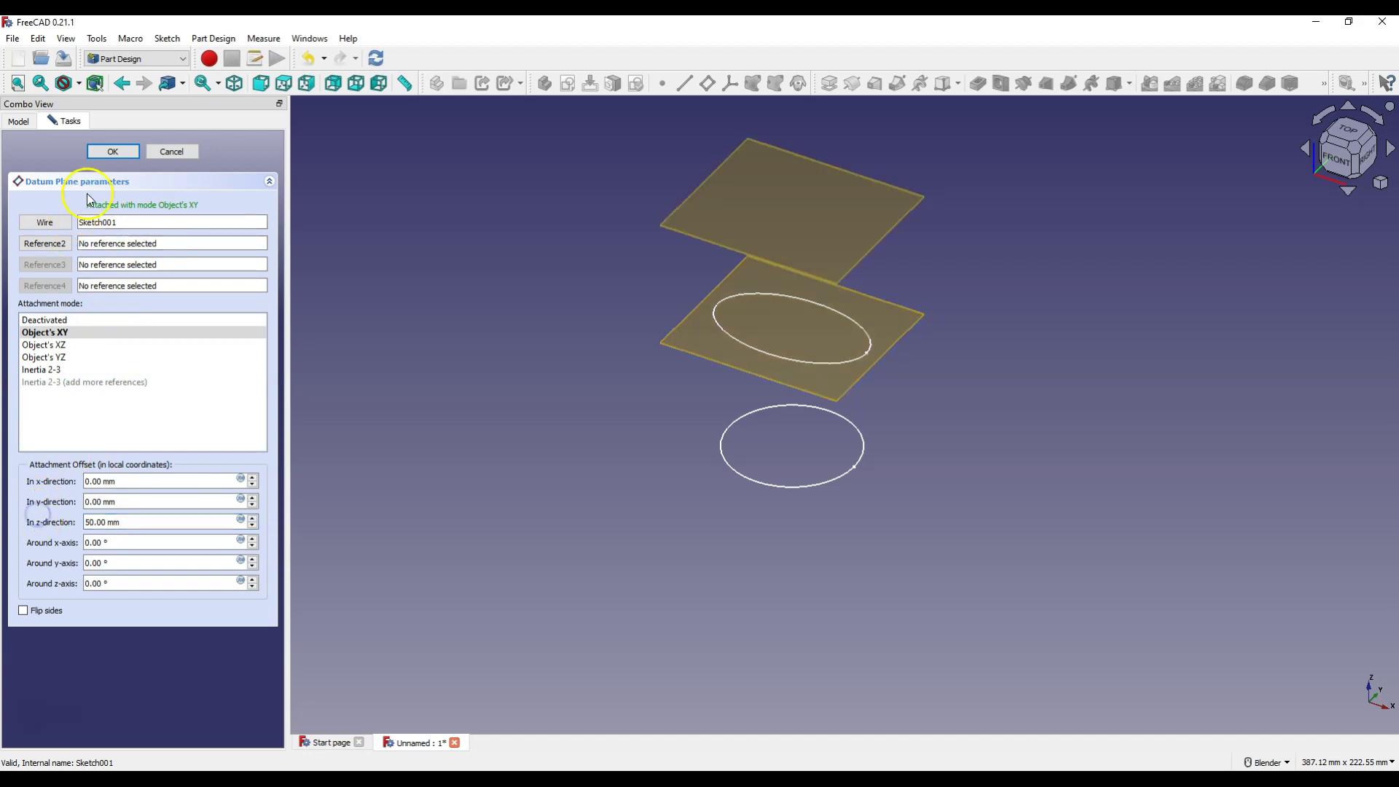
pyautogui.click(116, 150)
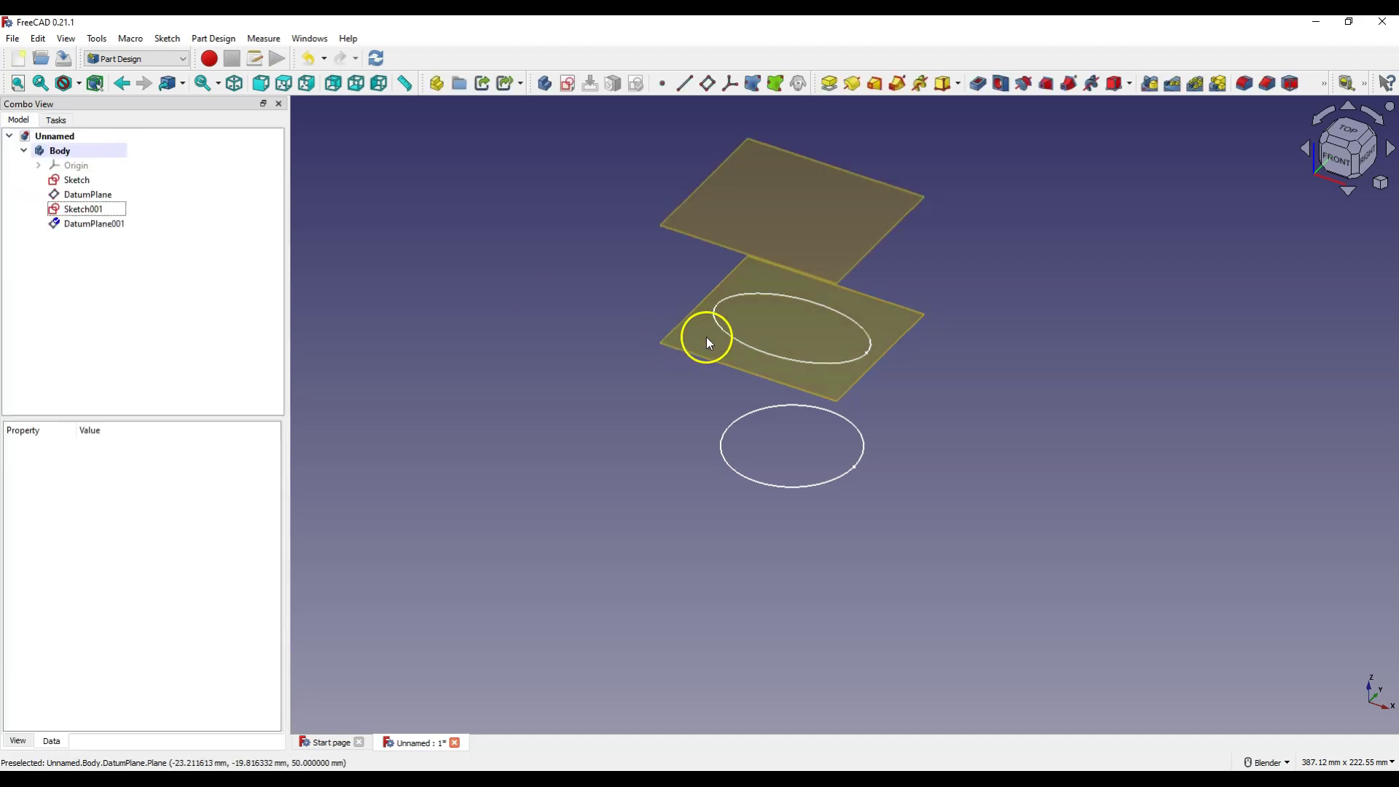
# On DatumPlane001, sketch an origin-centred circle constrained to 30 mm diameter, then close the sketch.
pyautogui.click(780, 173)
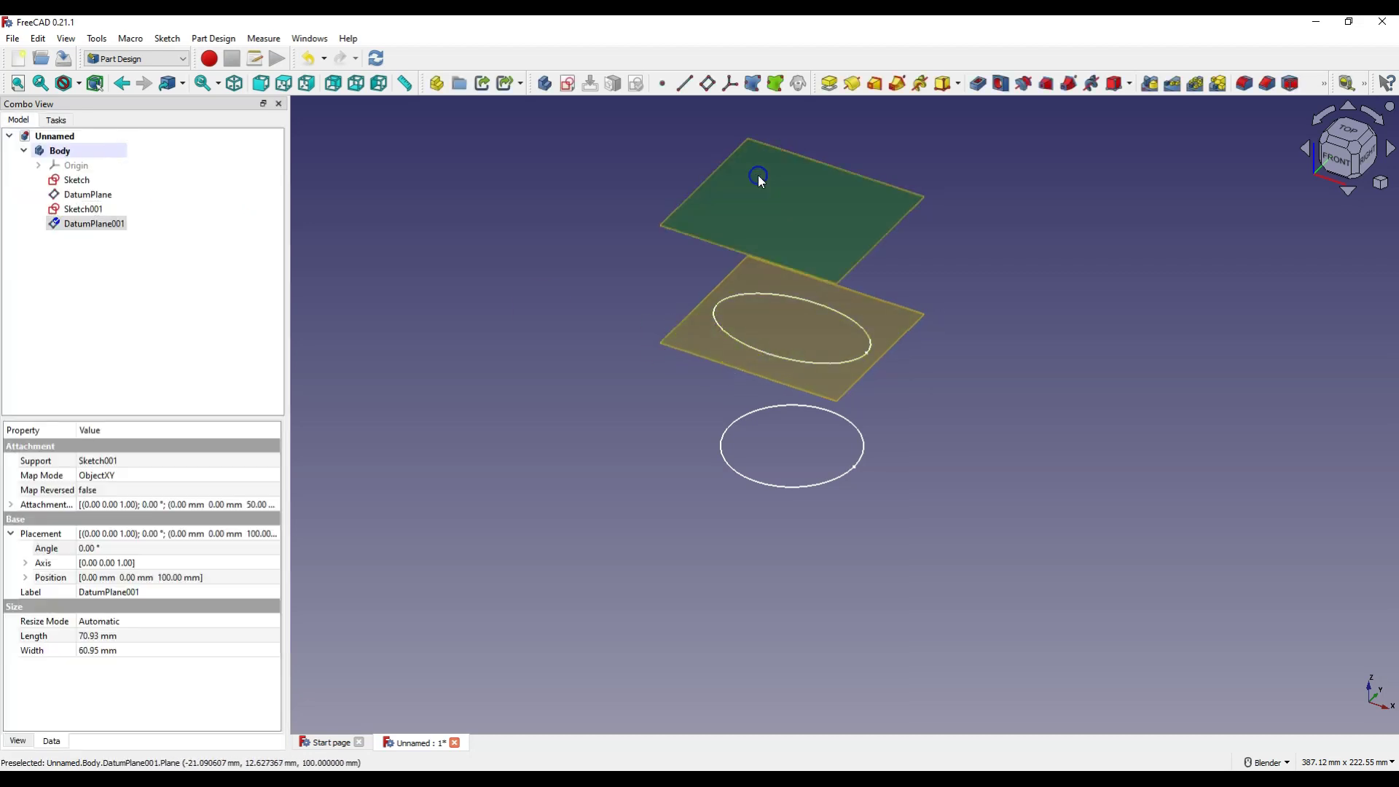
pyautogui.click(568, 84)
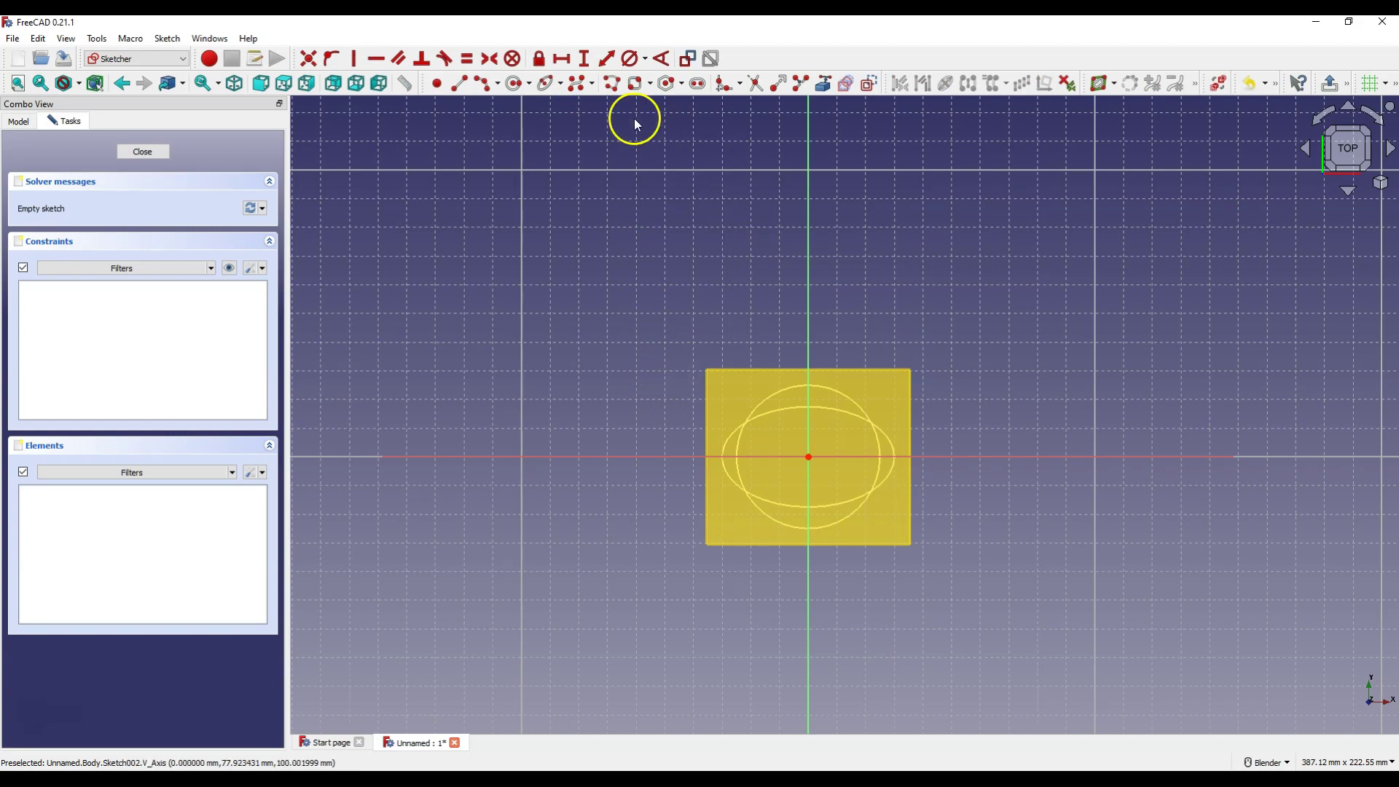
pyautogui.click(514, 84)
pyautogui.click(809, 457)
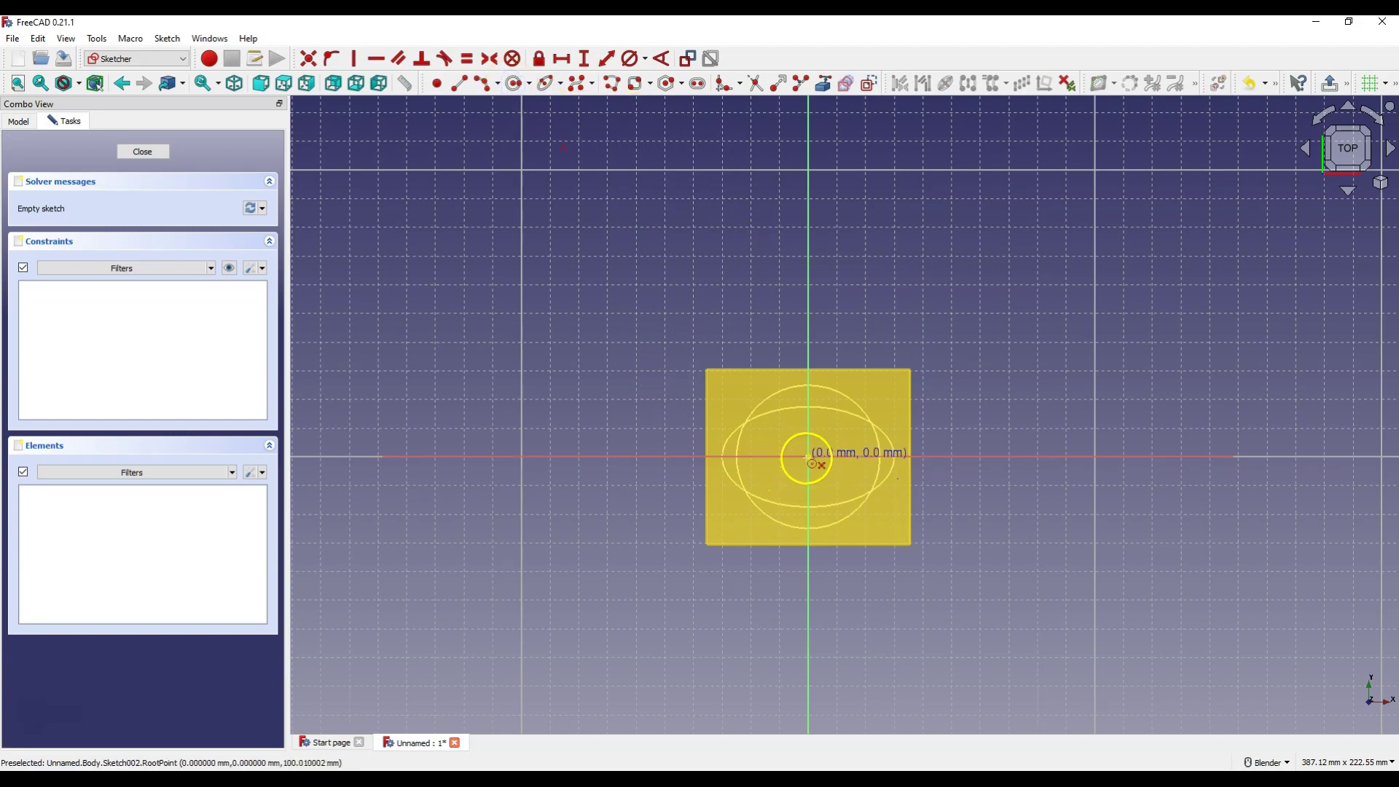
pyautogui.click(829, 472)
pyautogui.click(631, 58)
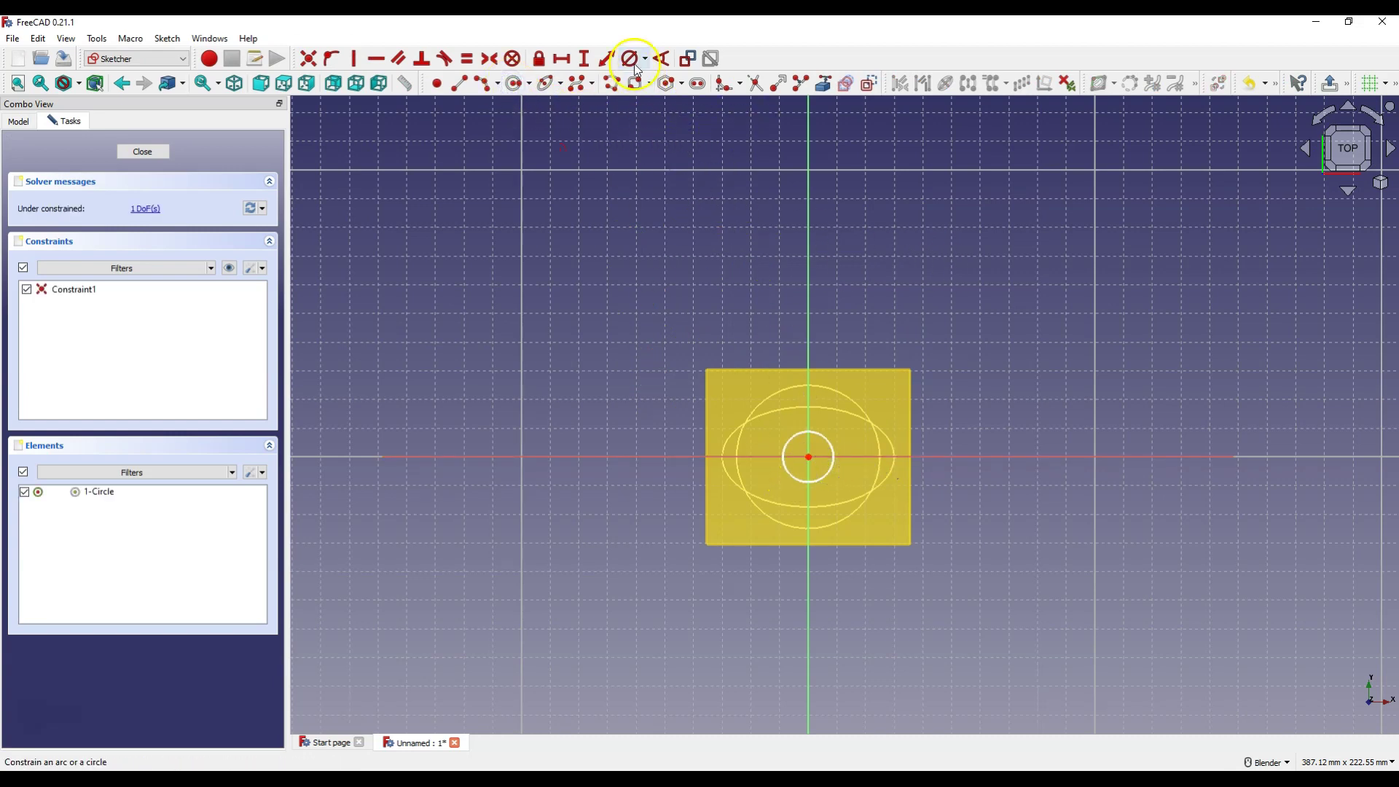
pyautogui.click(818, 434)
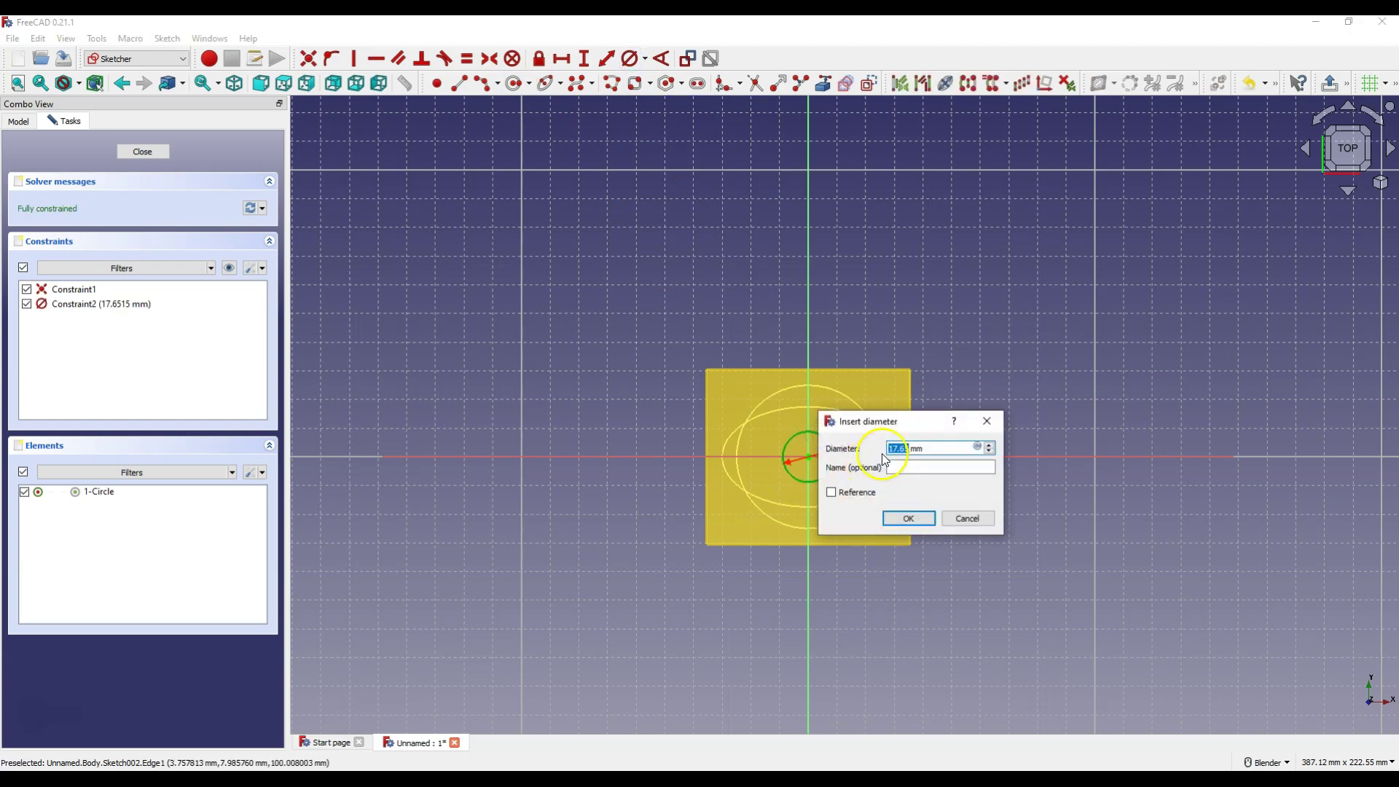
pyautogui.write('30')
pyautogui.press('Return')
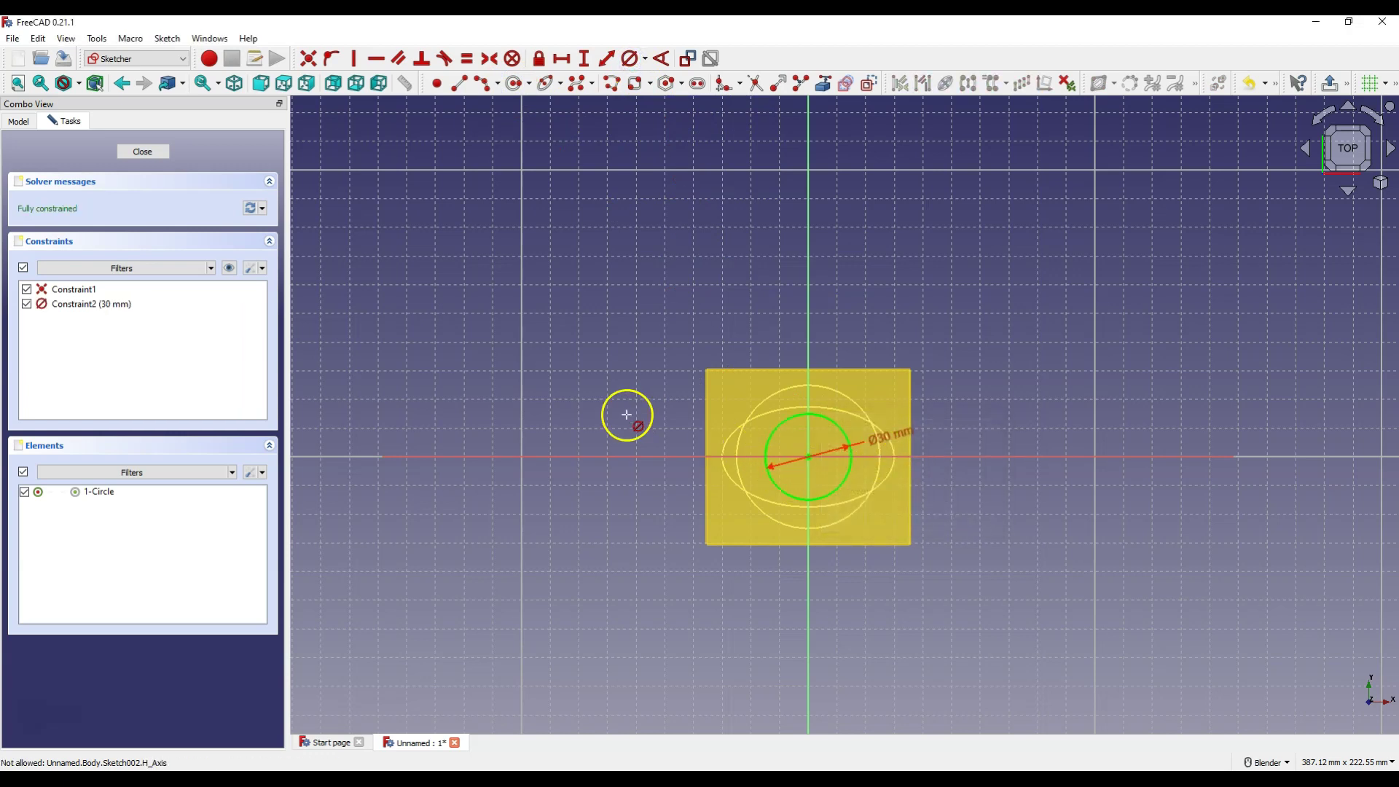
pyautogui.click(158, 153)
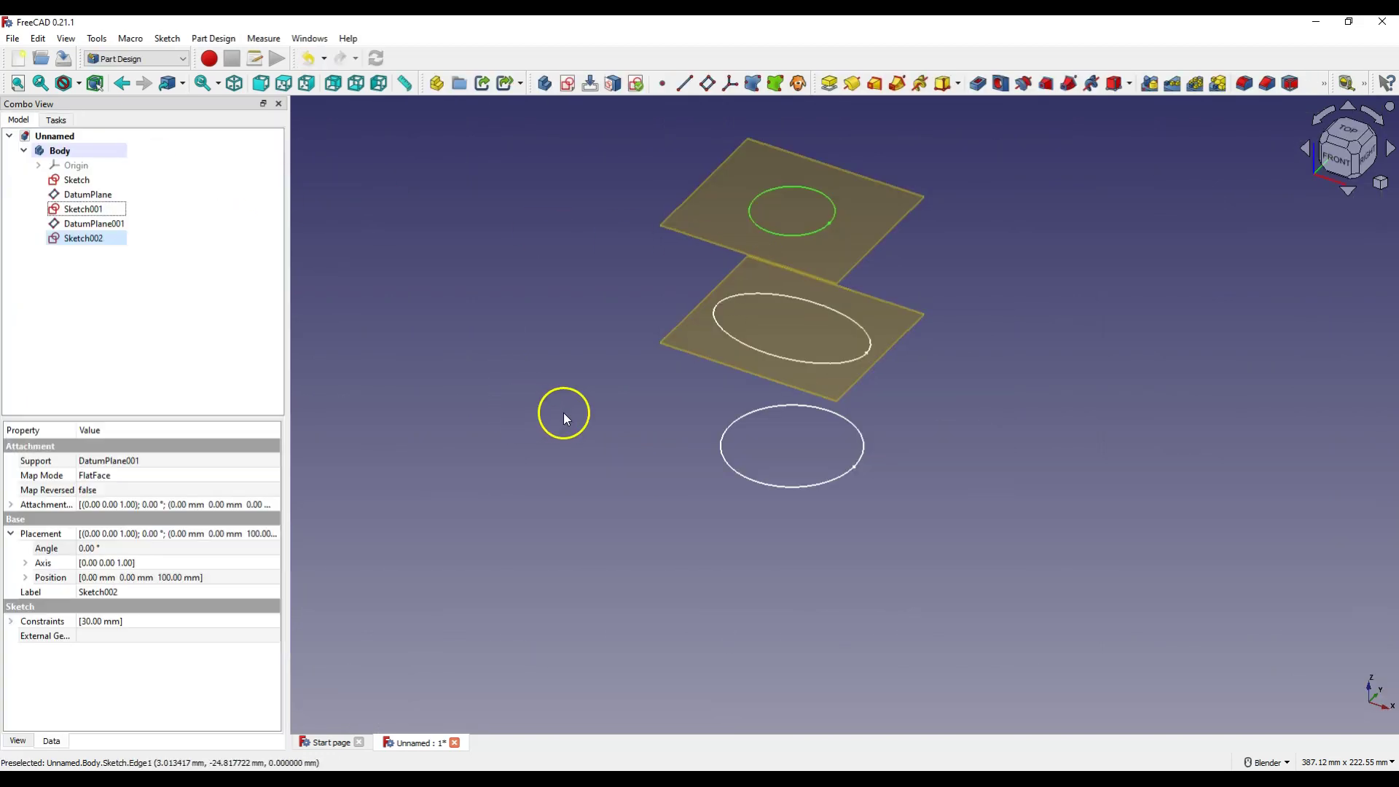
# Hide DatumPlane and DatumPlane001, then clear the selection.
pyautogui.click(92, 196)
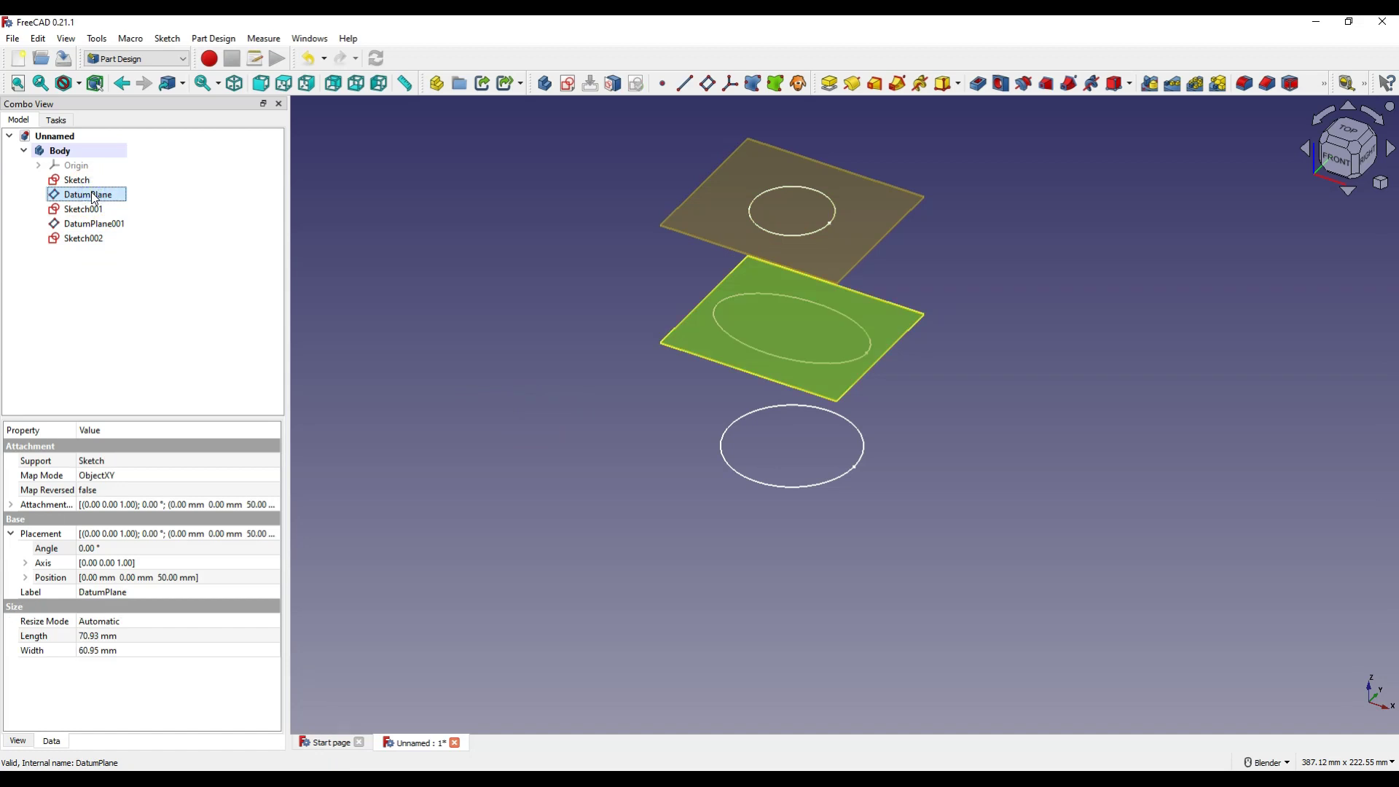
pyautogui.press('space')
pyautogui.click(87, 225)
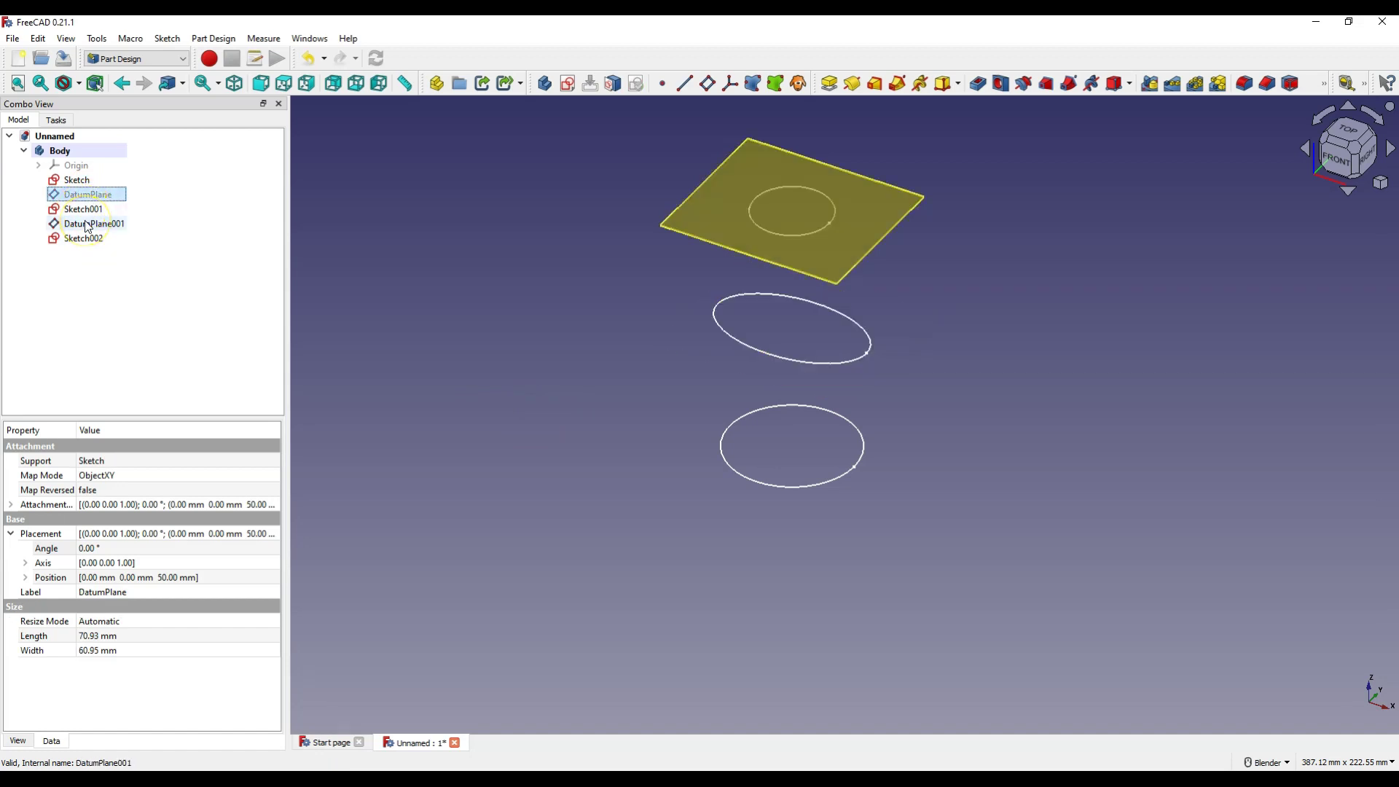
pyautogui.press('space')
pyautogui.click(606, 309)
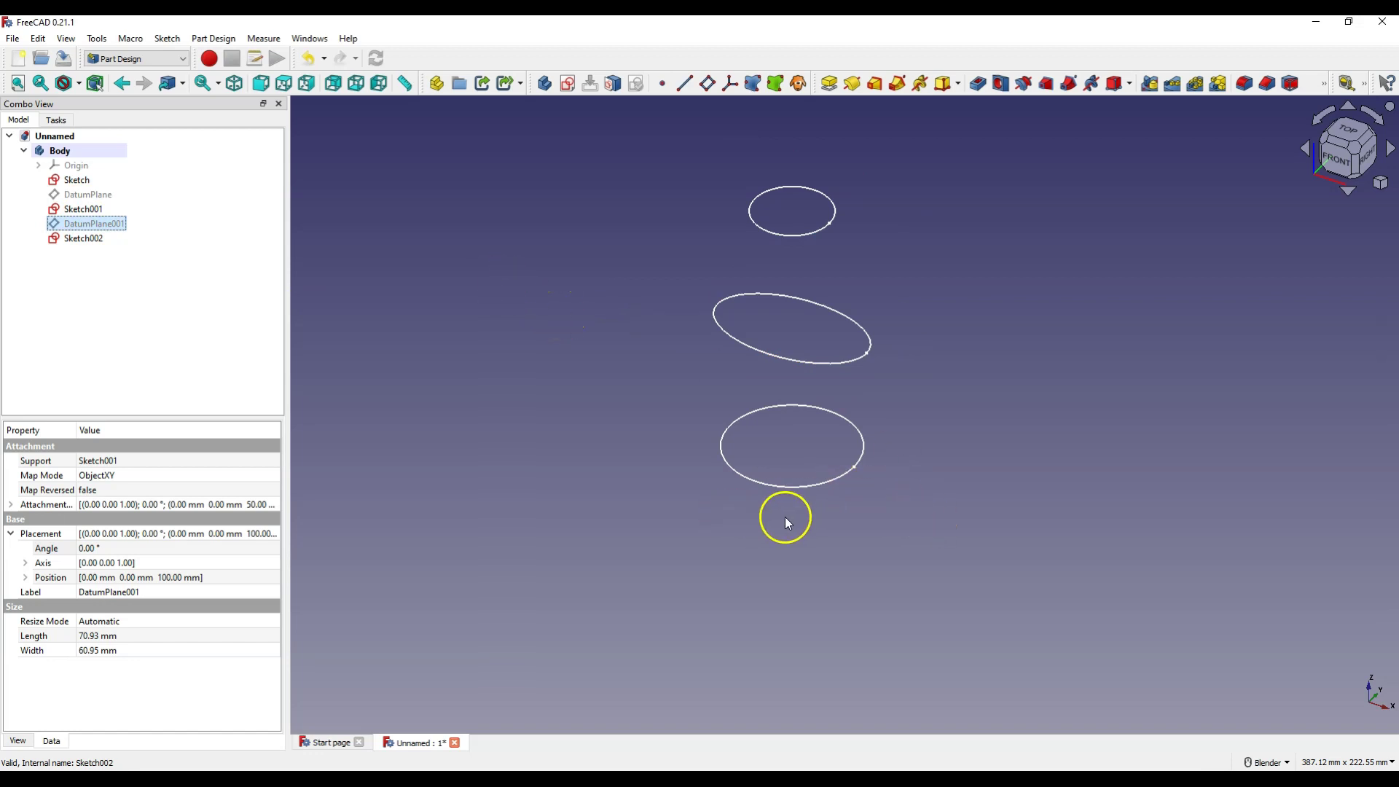
# Create an additive loft from Sketch with Sketch001 and Sketch002 added as sections.
pyautogui.click(789, 488)
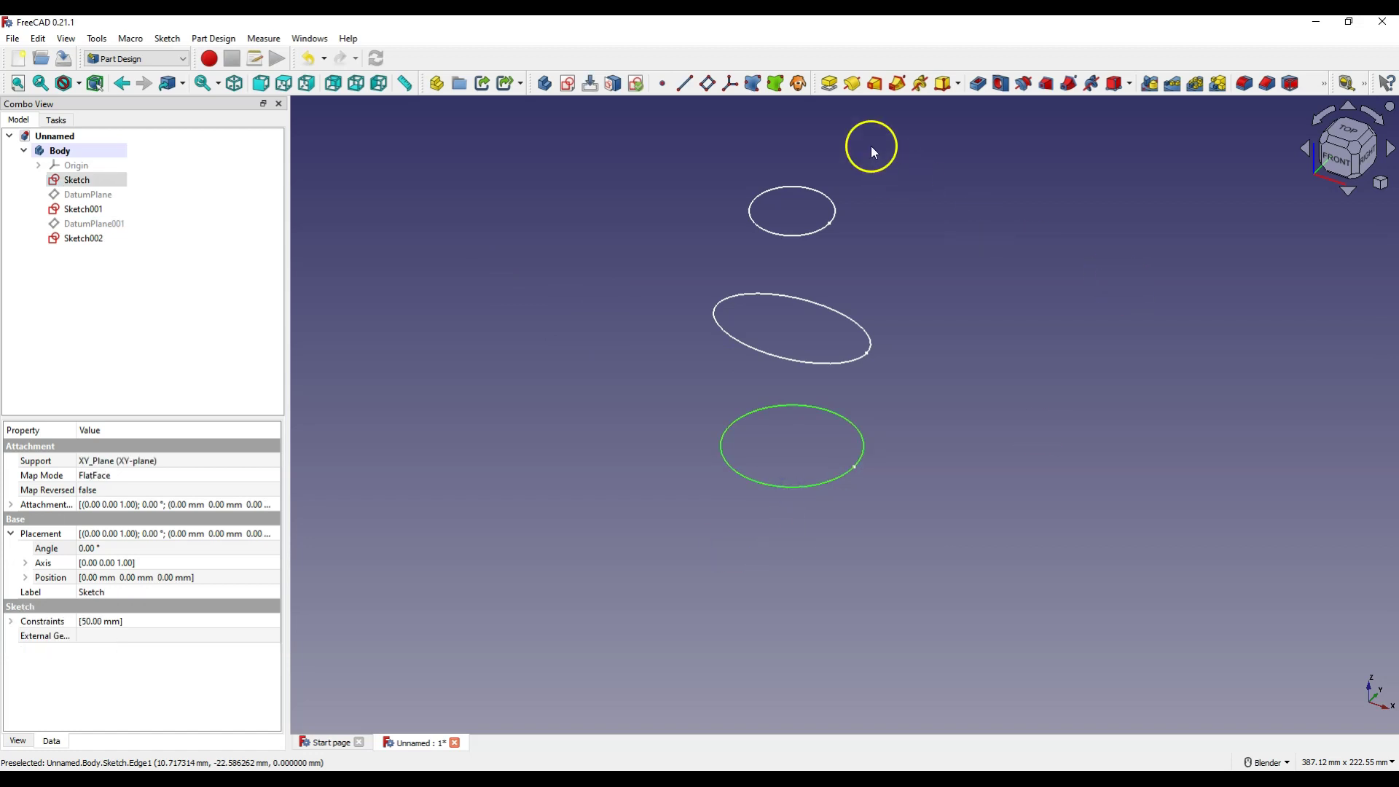
pyautogui.click(876, 89)
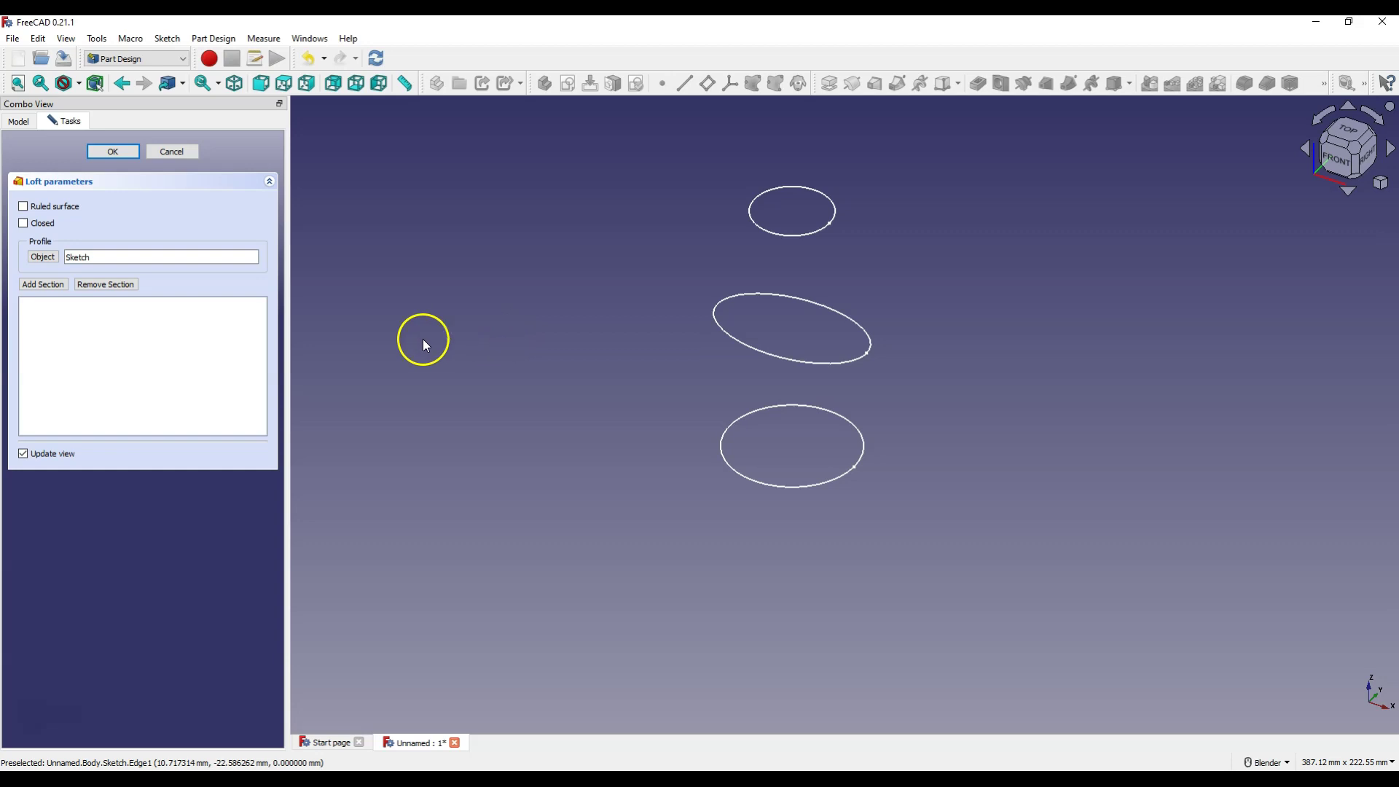
pyautogui.click(44, 285)
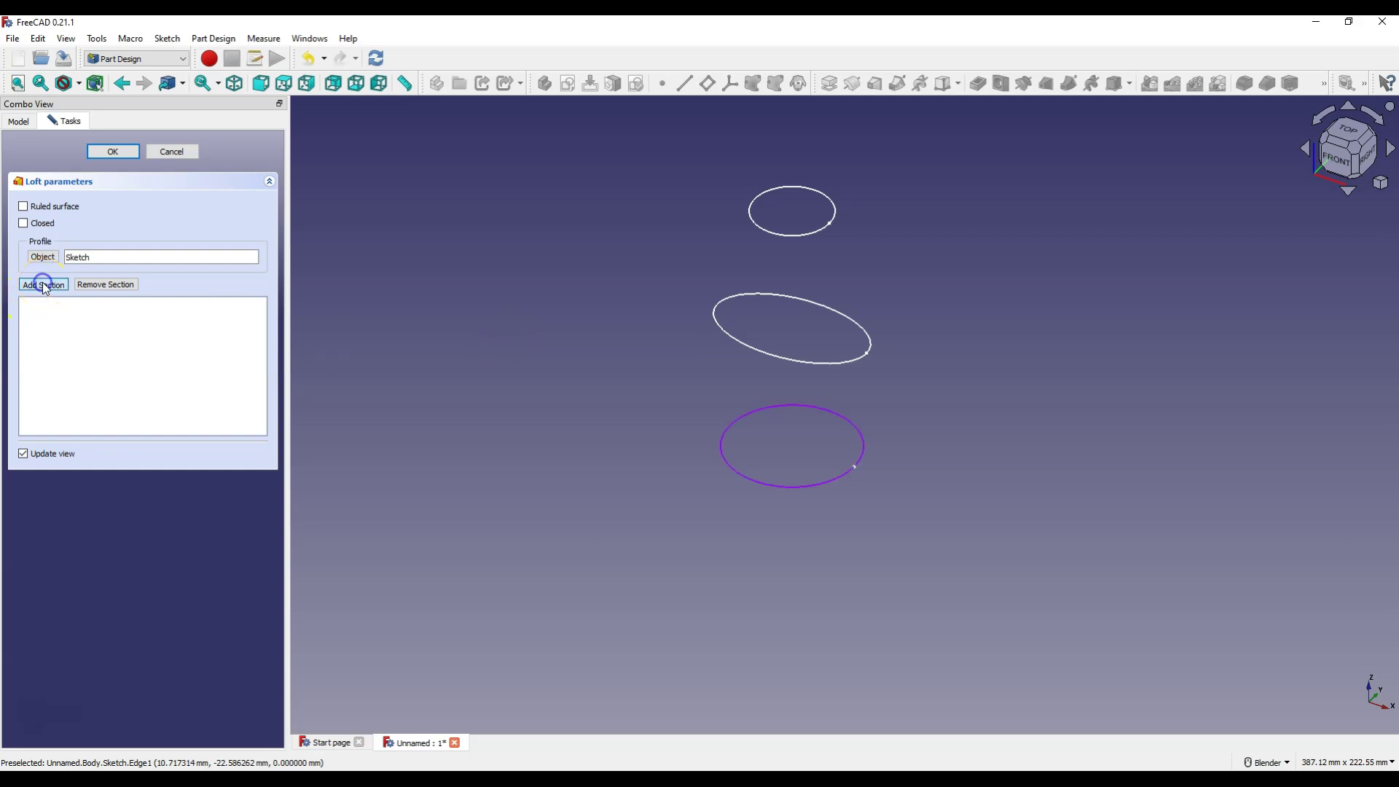
pyautogui.click(775, 361)
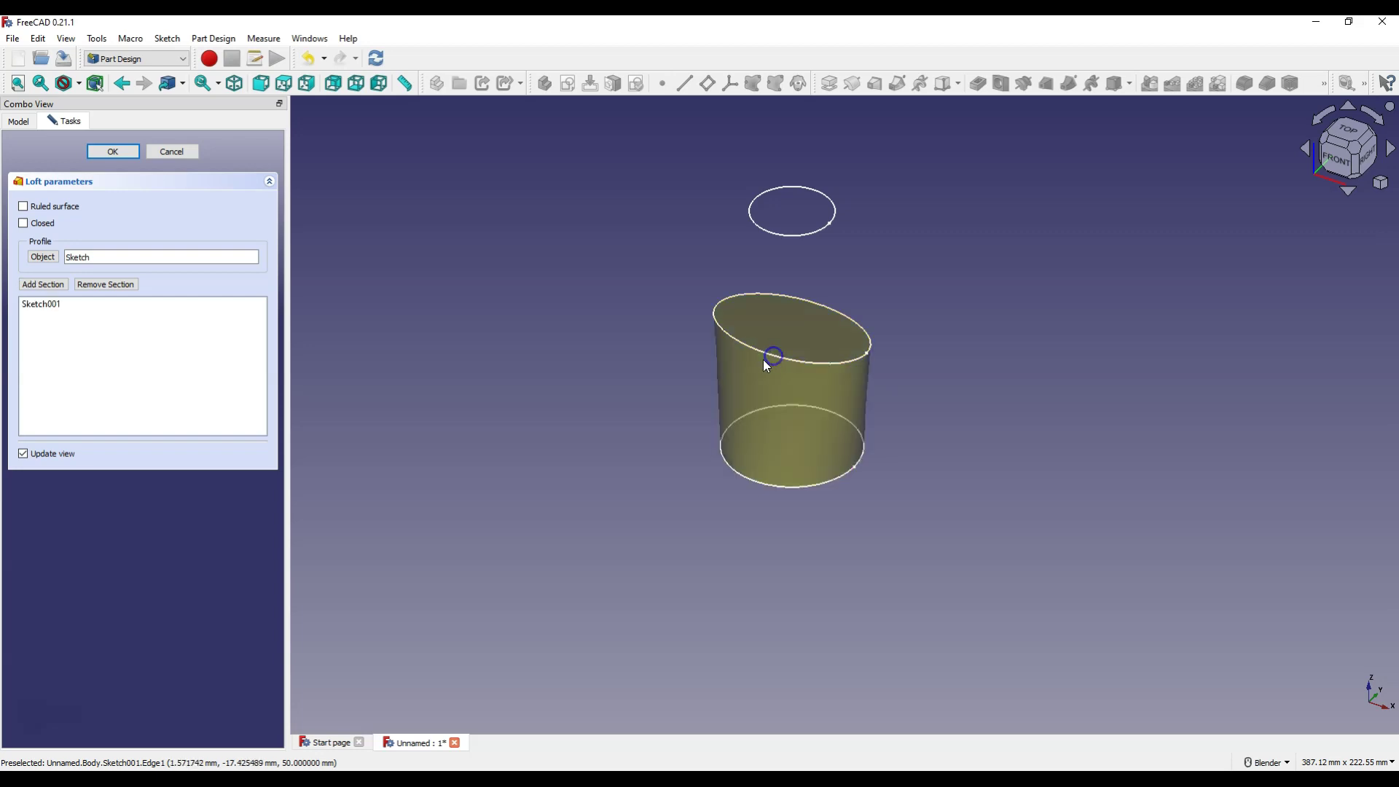
pyautogui.click(44, 285)
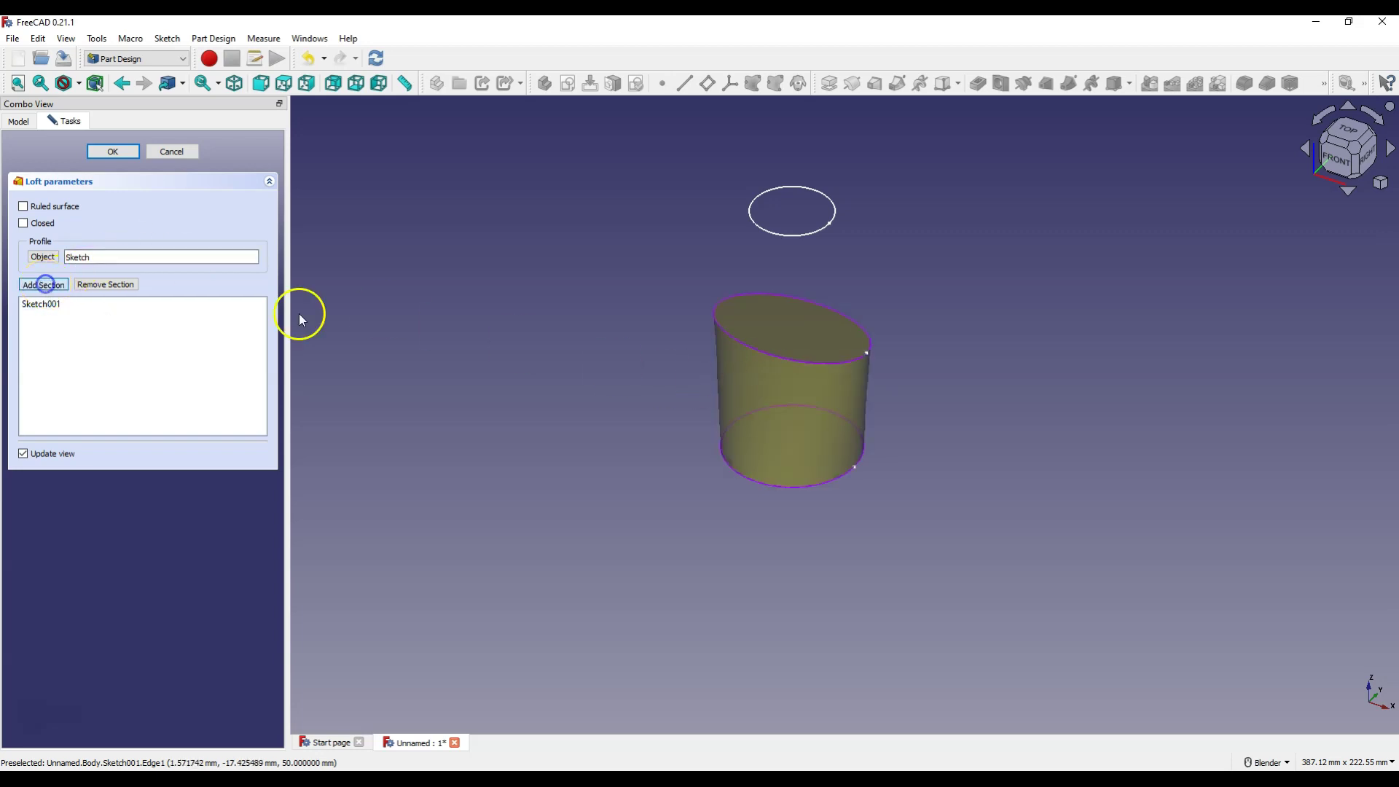
pyautogui.click(799, 235)
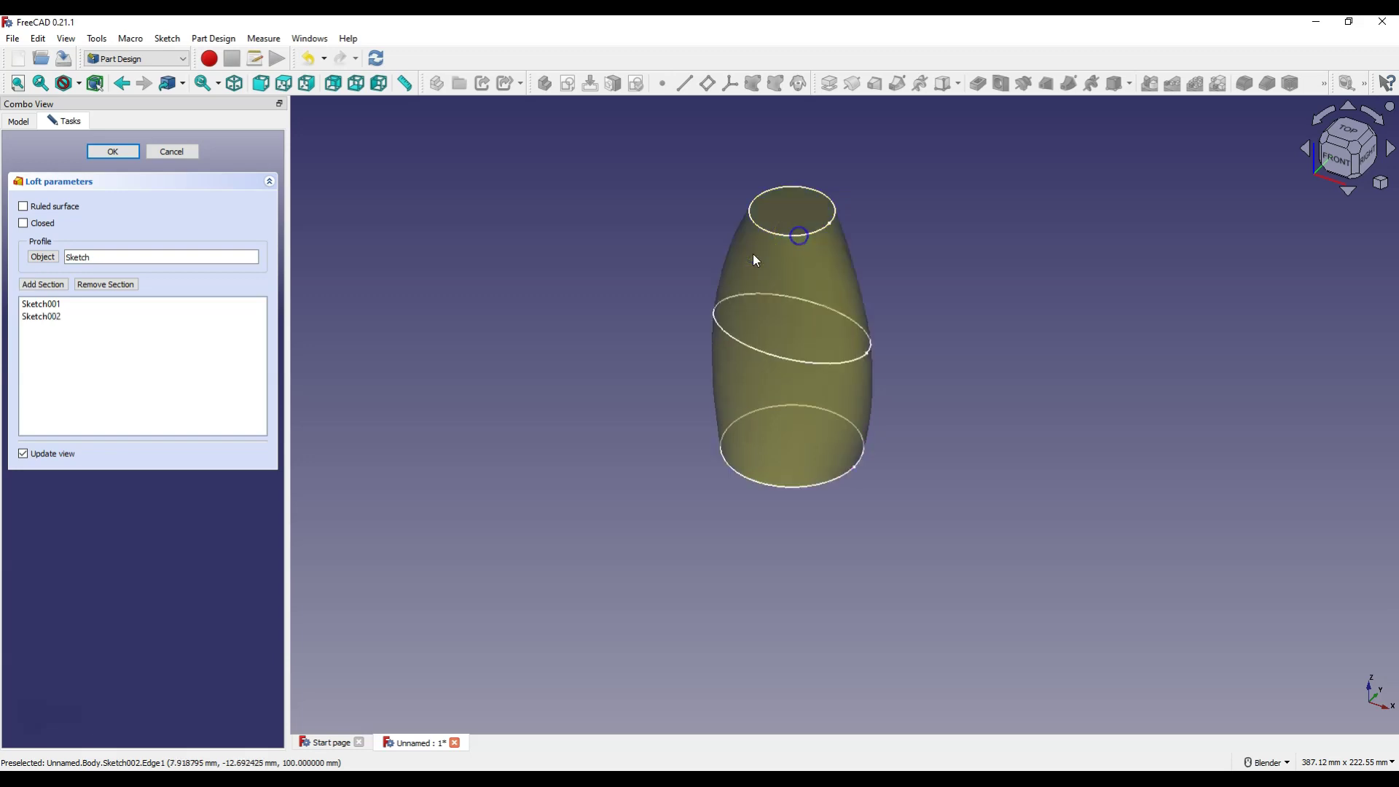
pyautogui.click(134, 153)
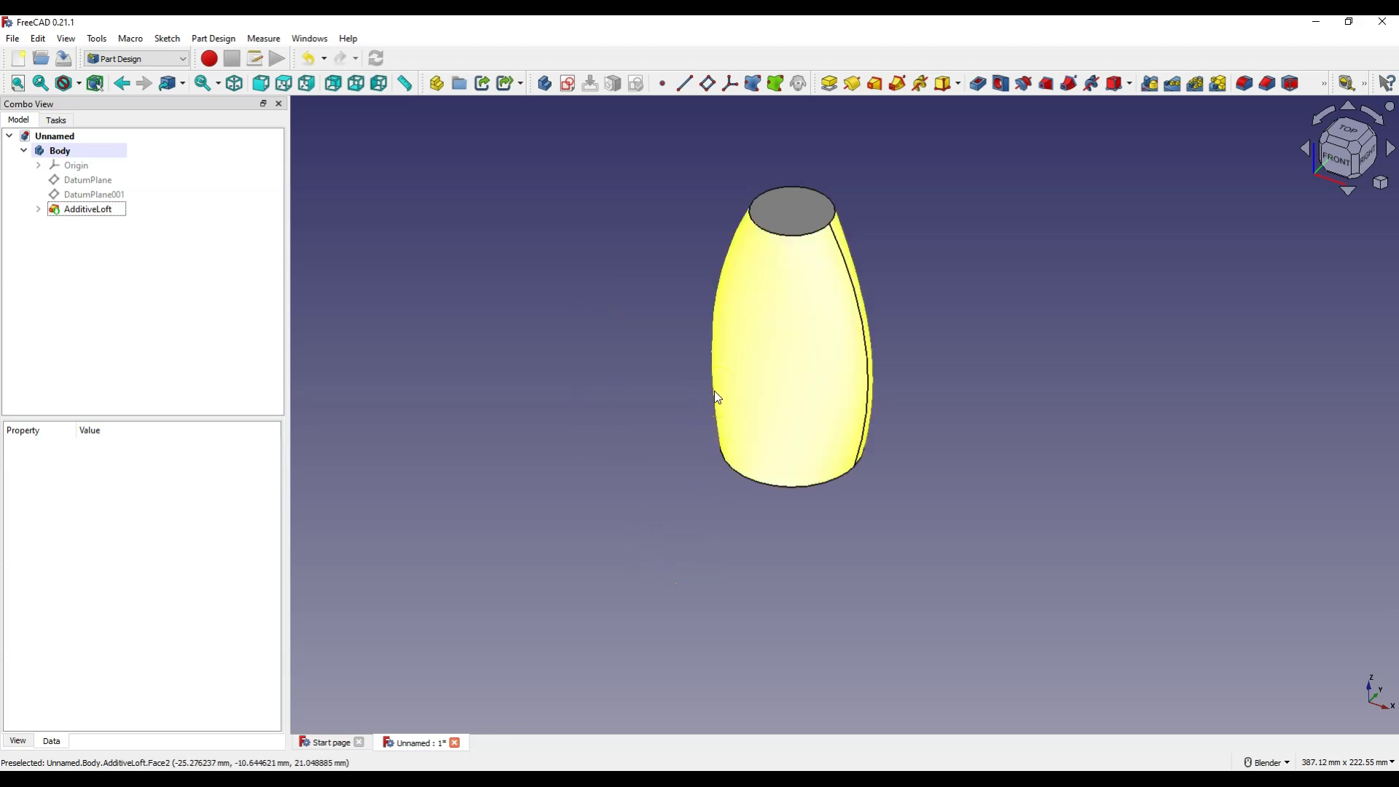
# Undo the loft and select the ellipse and top circle sketches in the tree.
pyautogui.click(1064, 516)
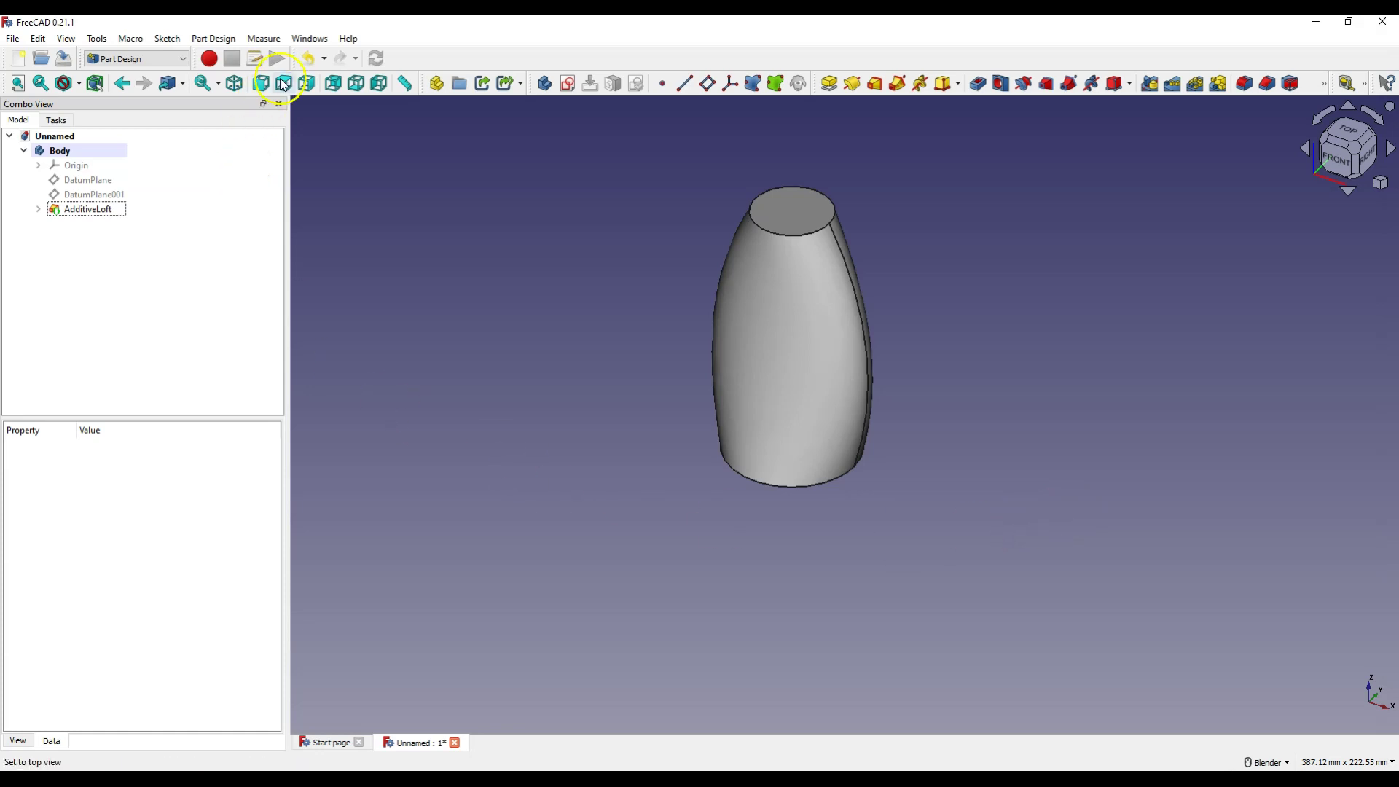
pyautogui.click(308, 57)
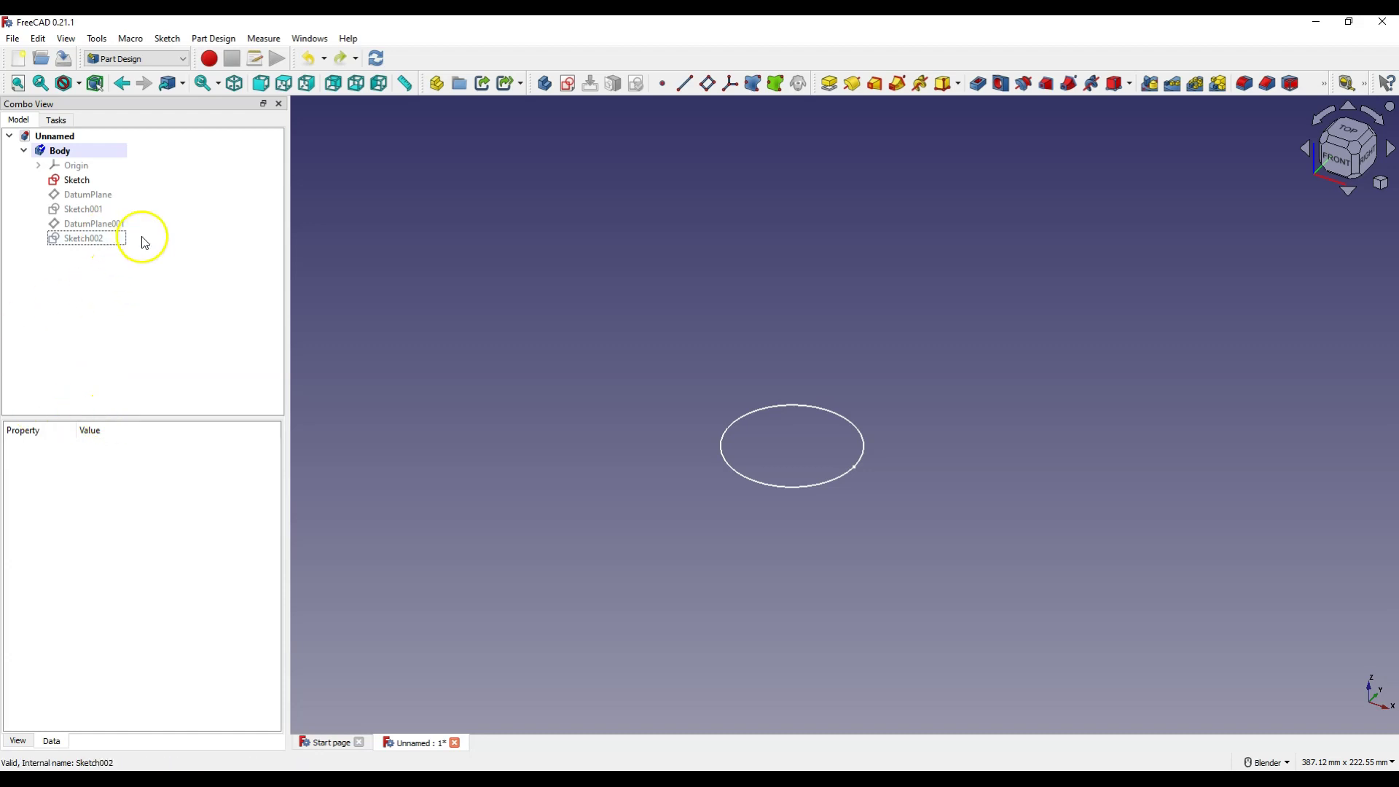
pyautogui.click(80, 210)
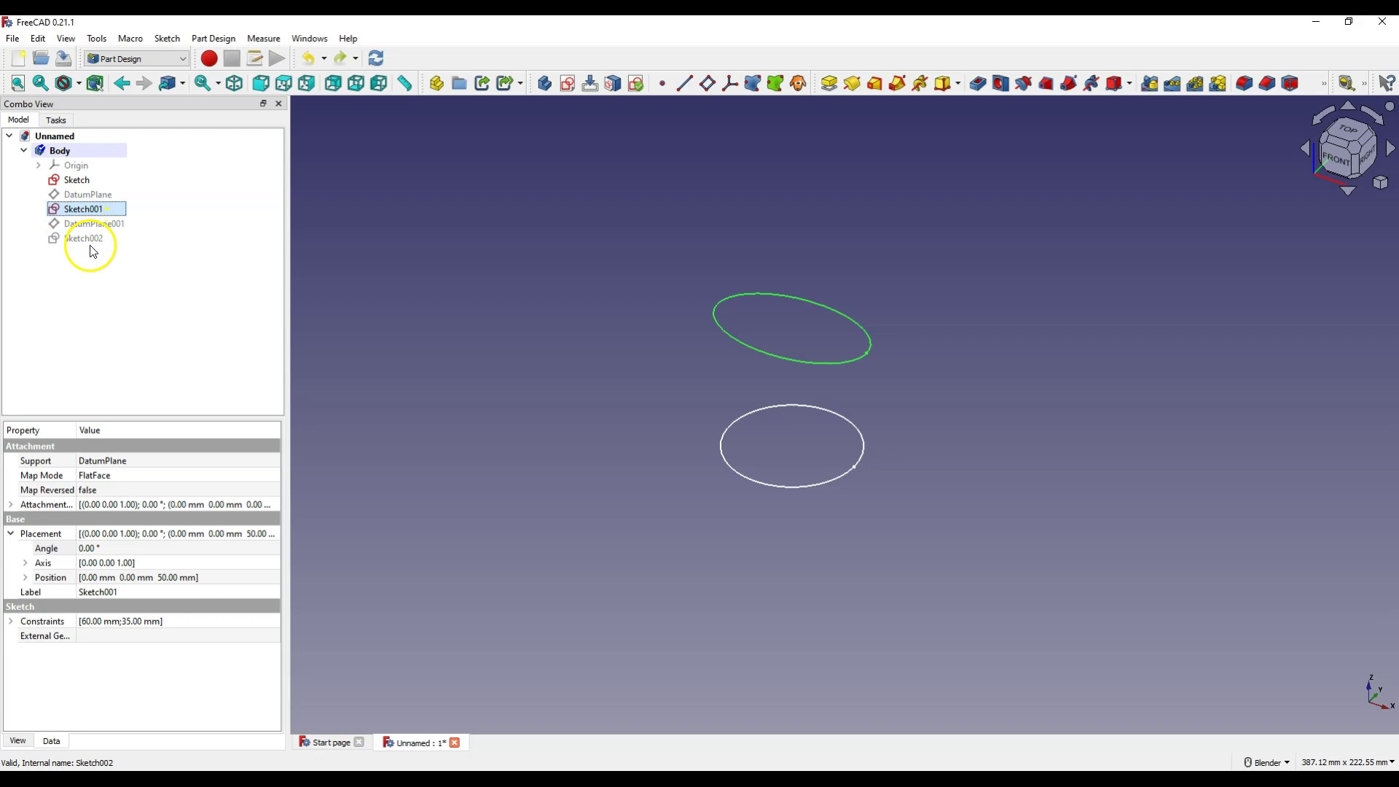
pyautogui.click(84, 239)
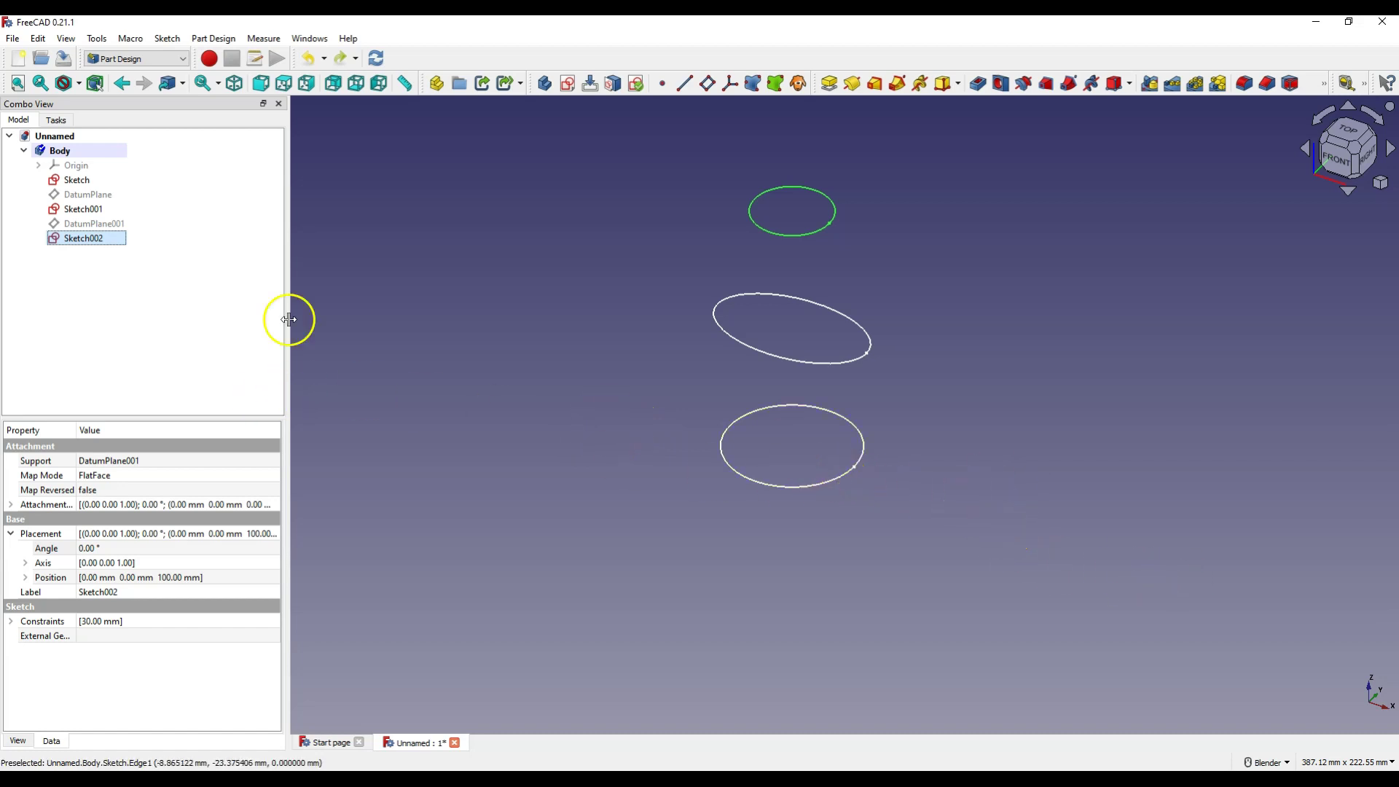
# Select the bottom circle, middle ellipse and top circle together in the 3D view.
pyautogui.click(816, 484)
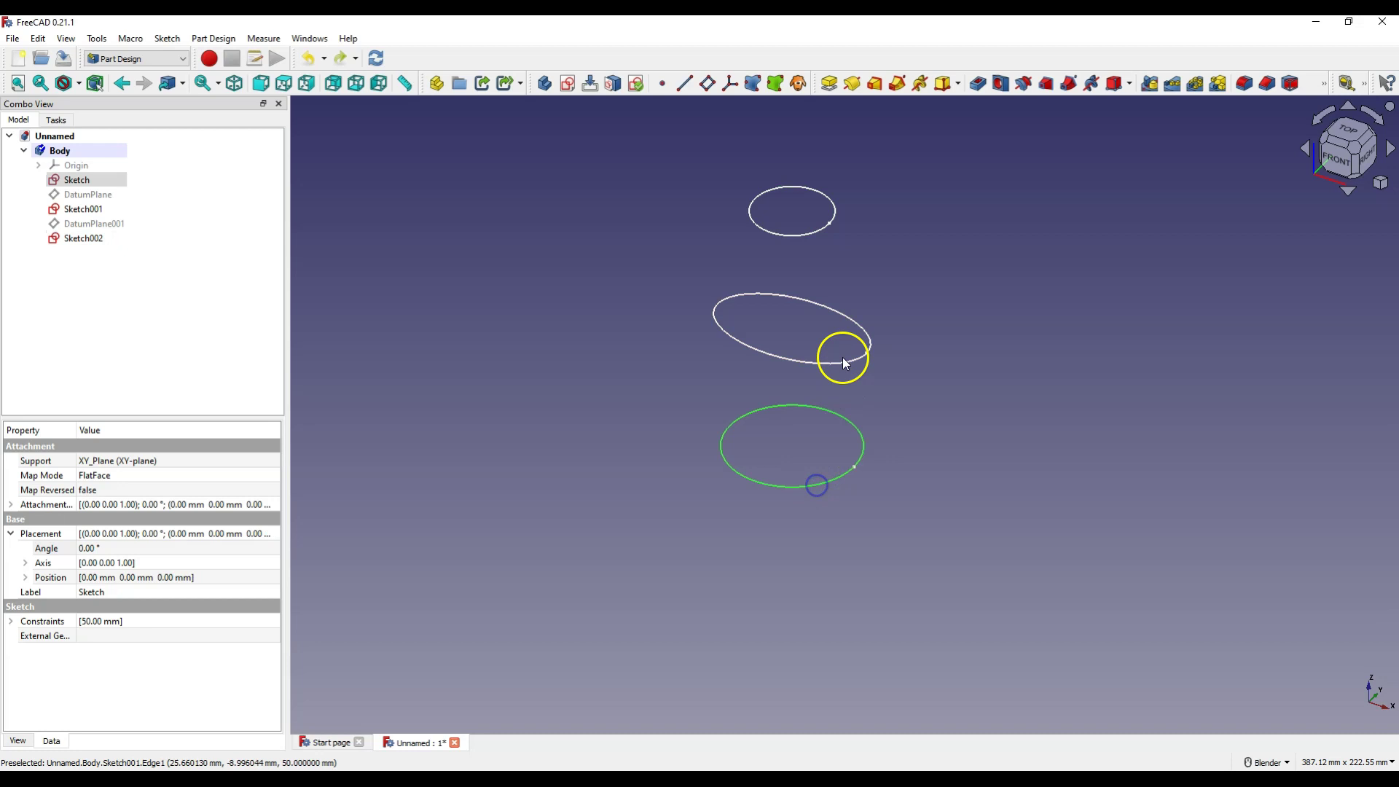
pyautogui.keyDown('ctrl'); pyautogui.click(838, 362); pyautogui.keyUp('ctrl')
pyautogui.keyDown('ctrl'); pyautogui.click(813, 240); pyautogui.keyUp('ctrl')
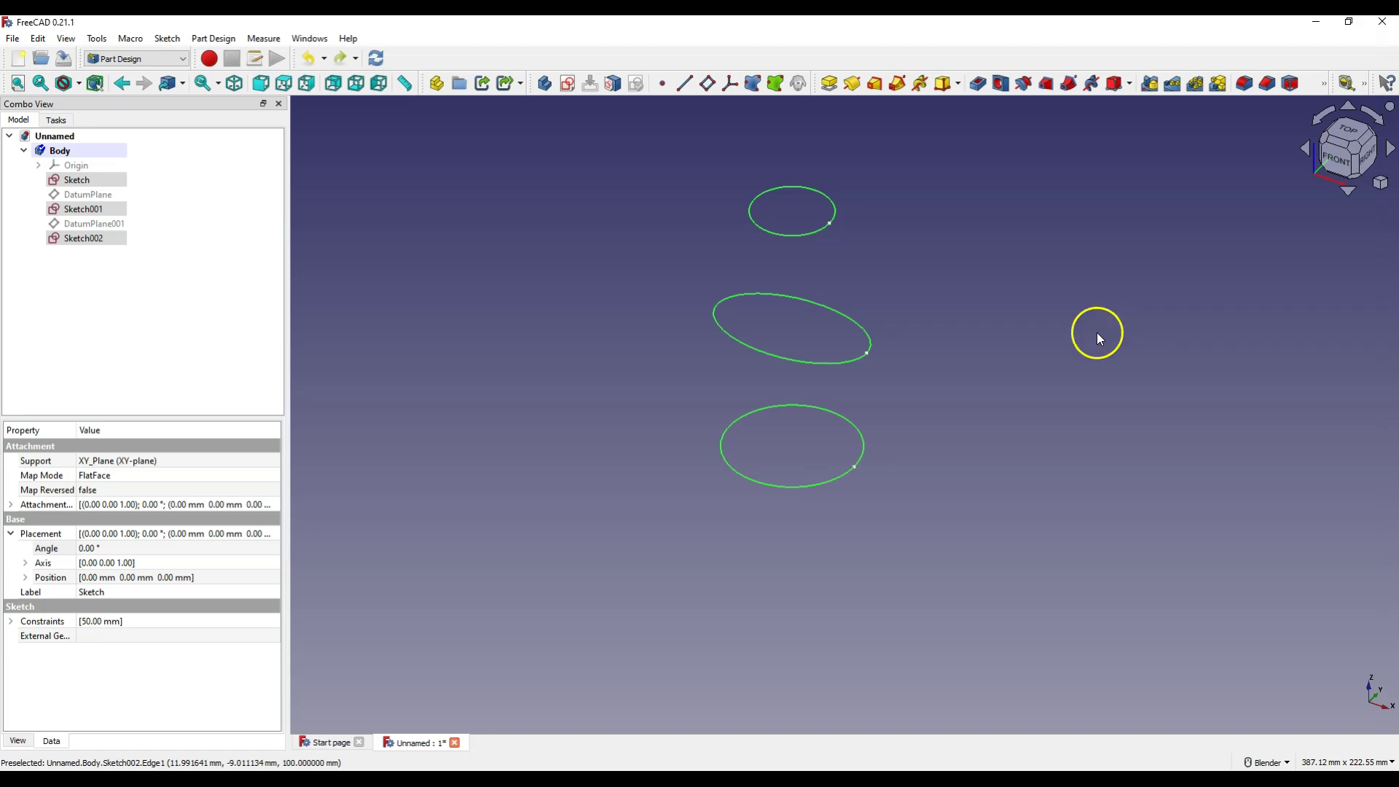
# Apply an Additive Loft through the three selected profiles and confirm it.
pyautogui.click(874, 83)
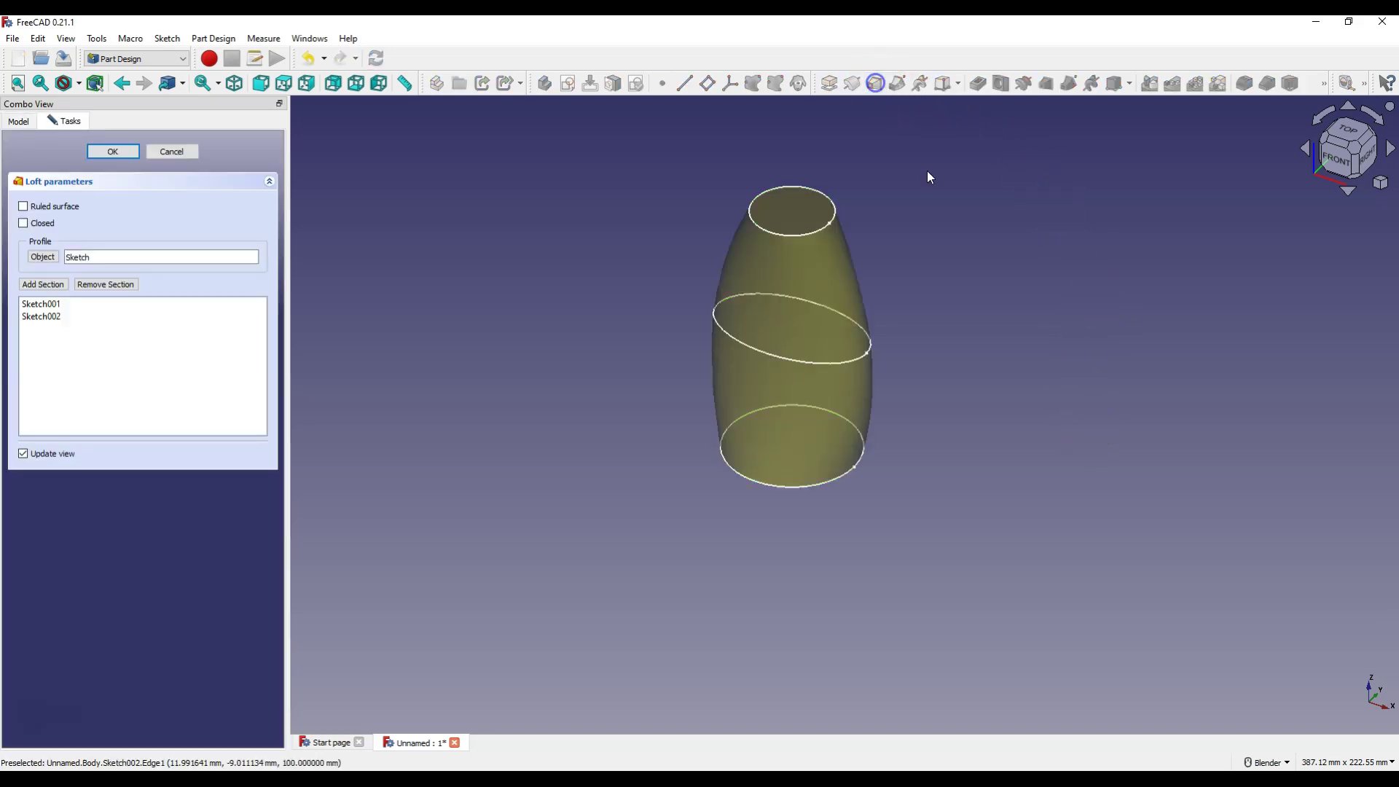
pyautogui.click(113, 152)
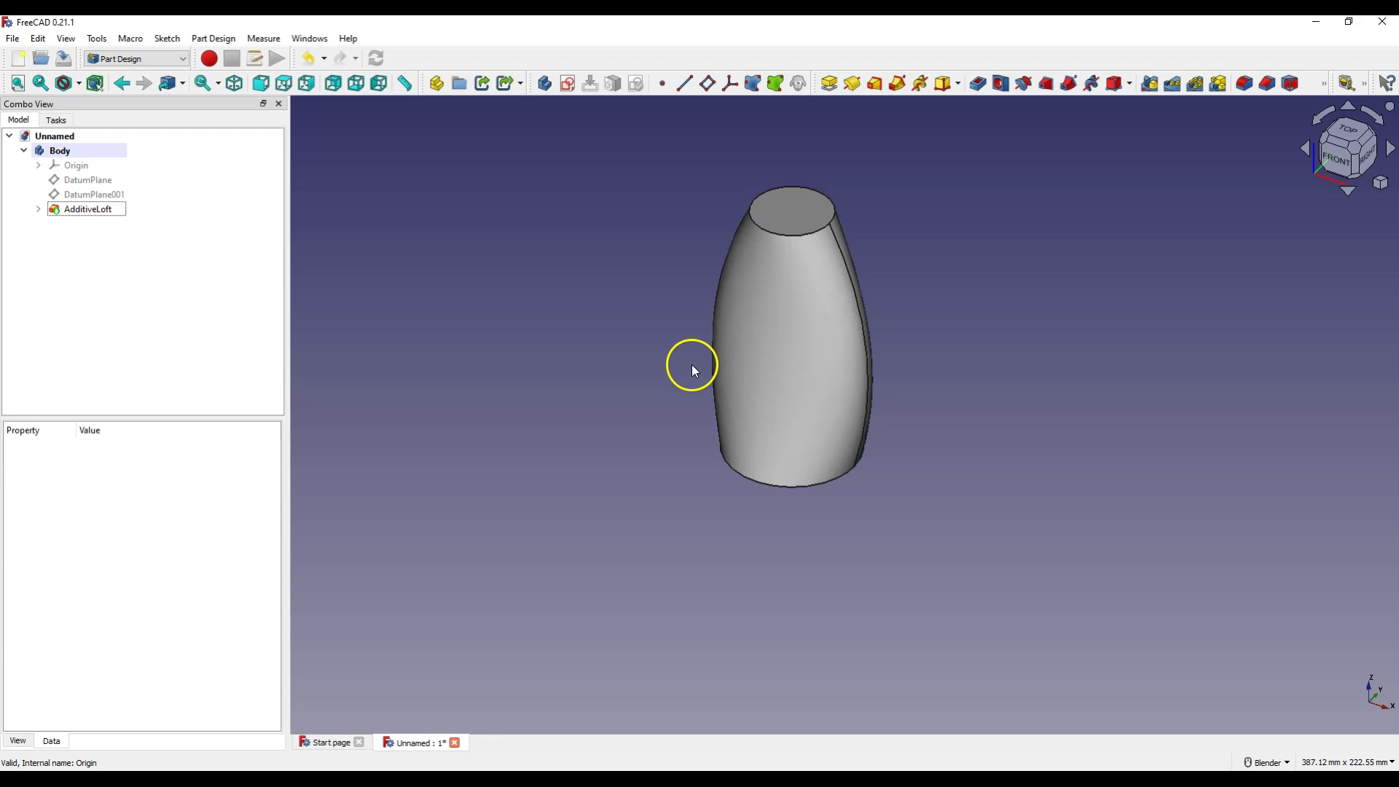
# In a new document, sketch a circle centred on the origin on the XY plane and close the sketch.
pyautogui.click(18, 59)
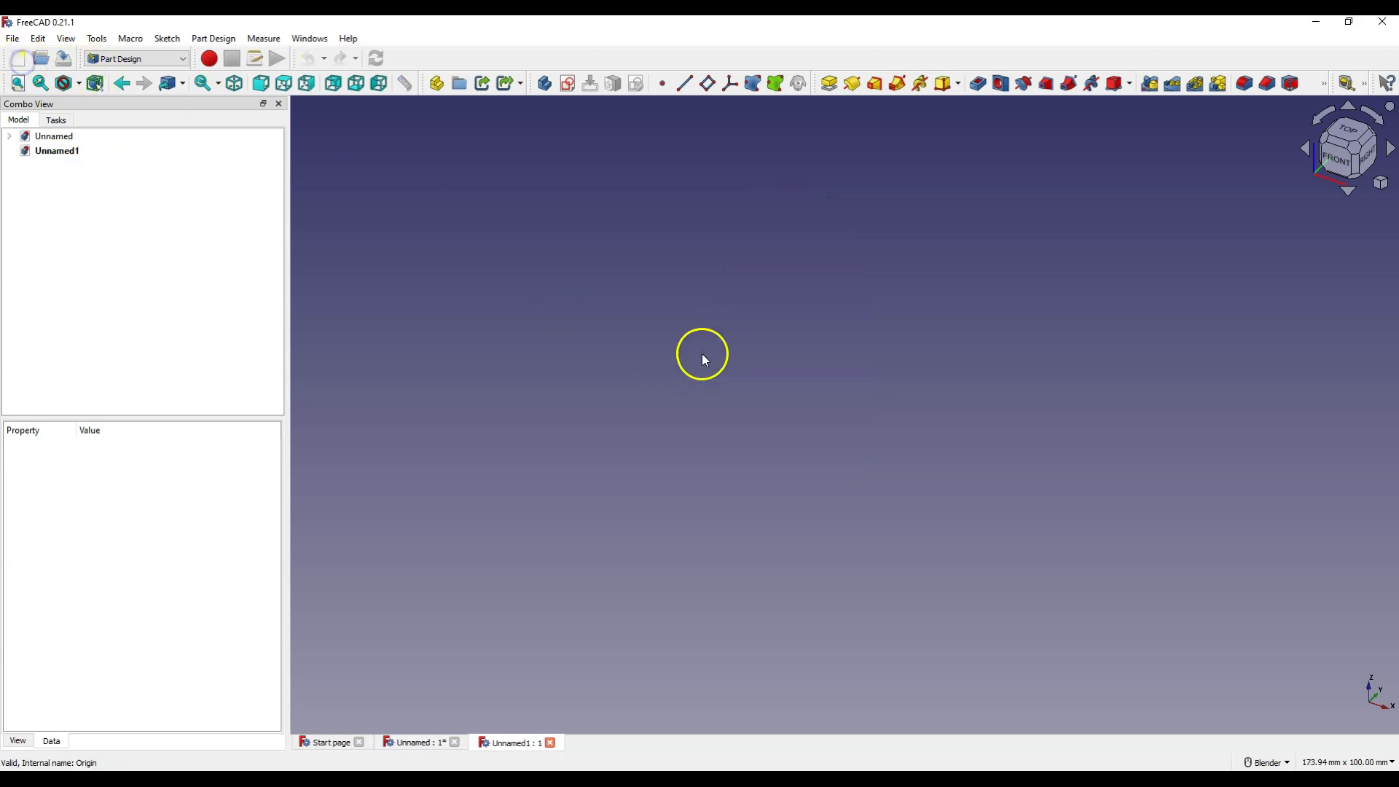
pyautogui.click(567, 83)
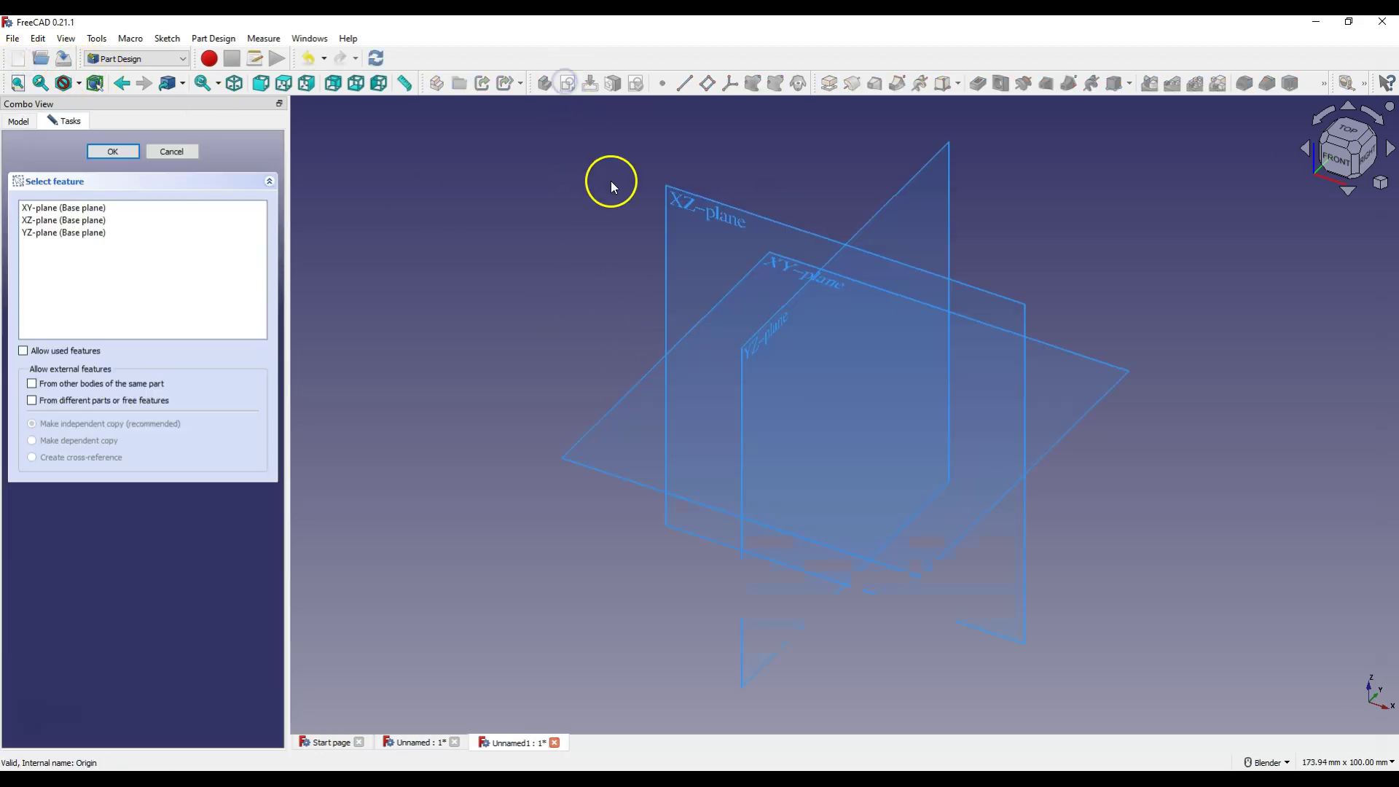
pyautogui.click(775, 260)
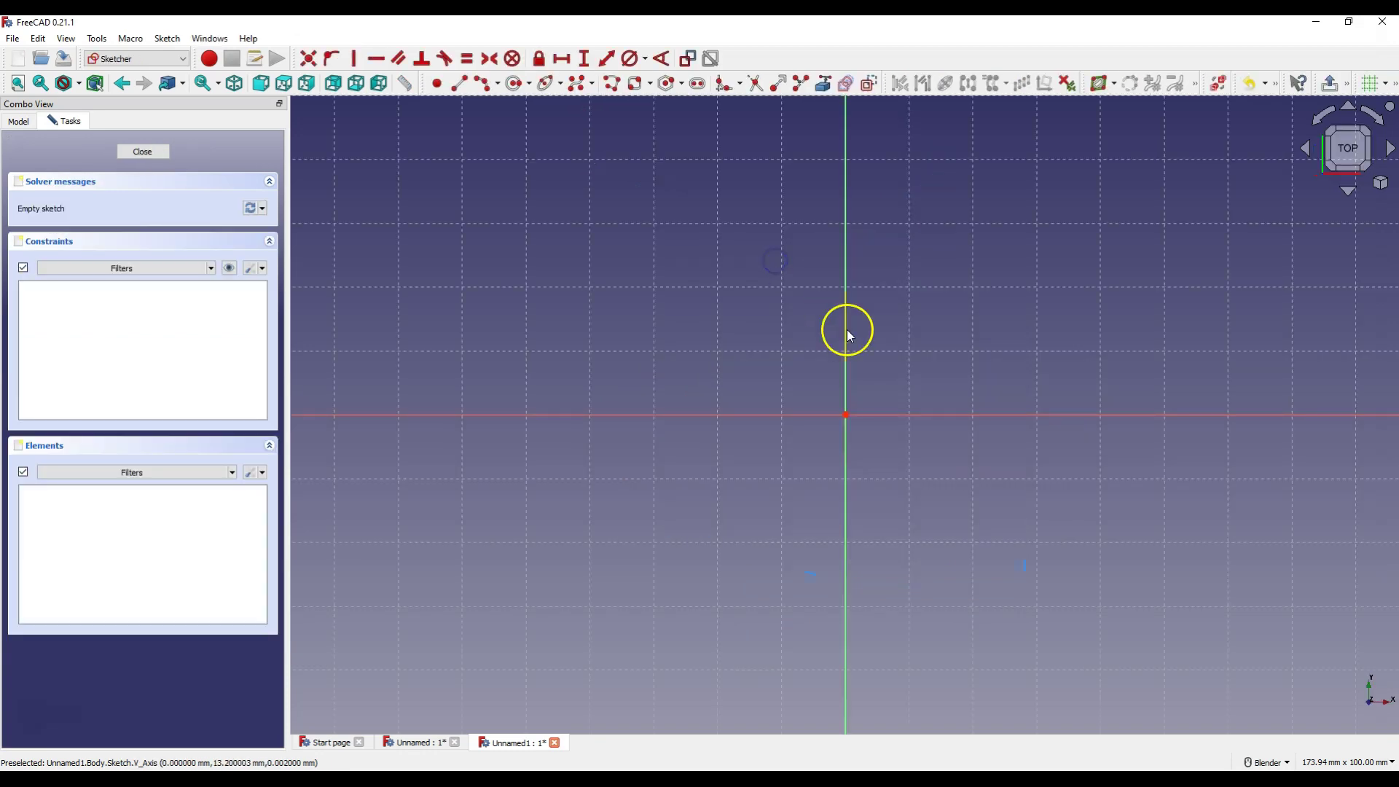
pyautogui.click(521, 84)
pyautogui.click(843, 415)
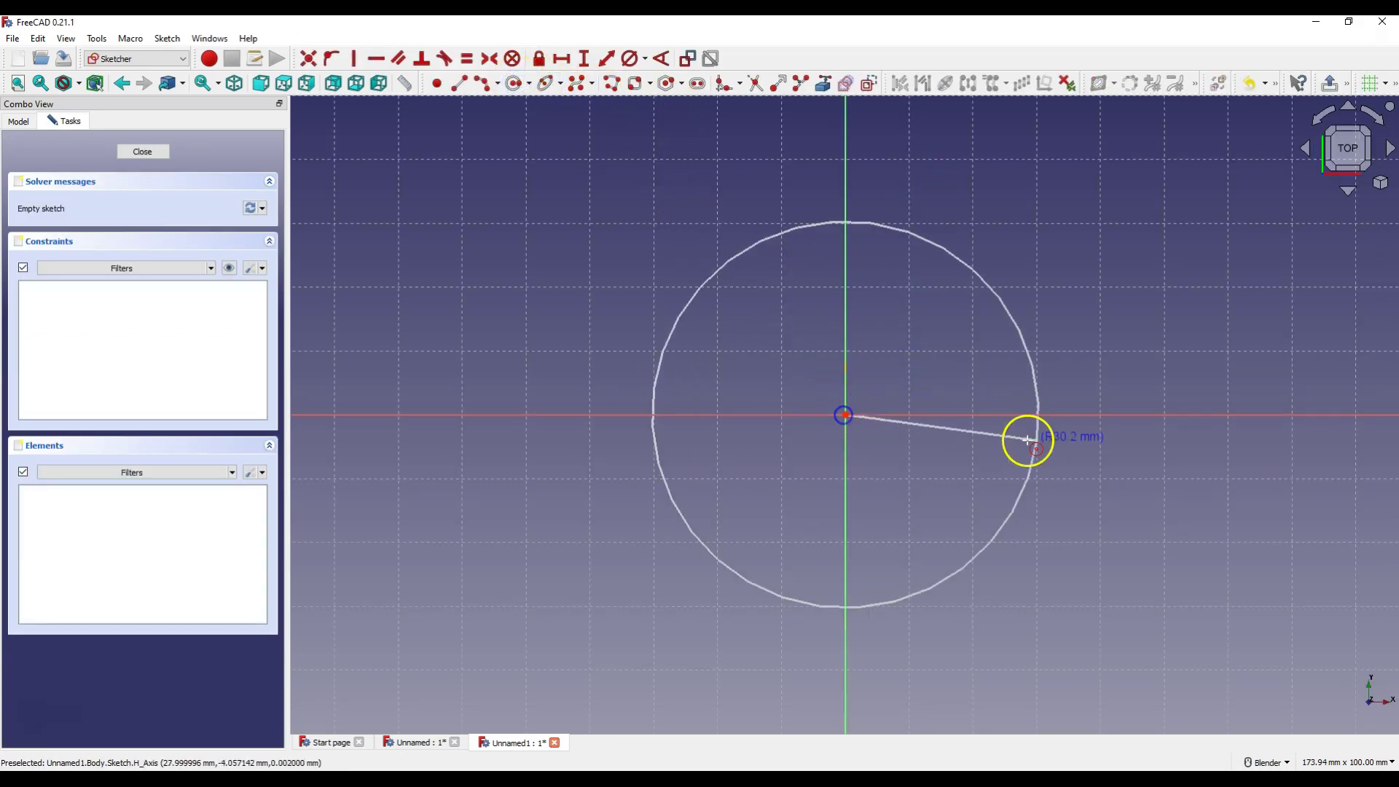
pyautogui.click(1101, 418)
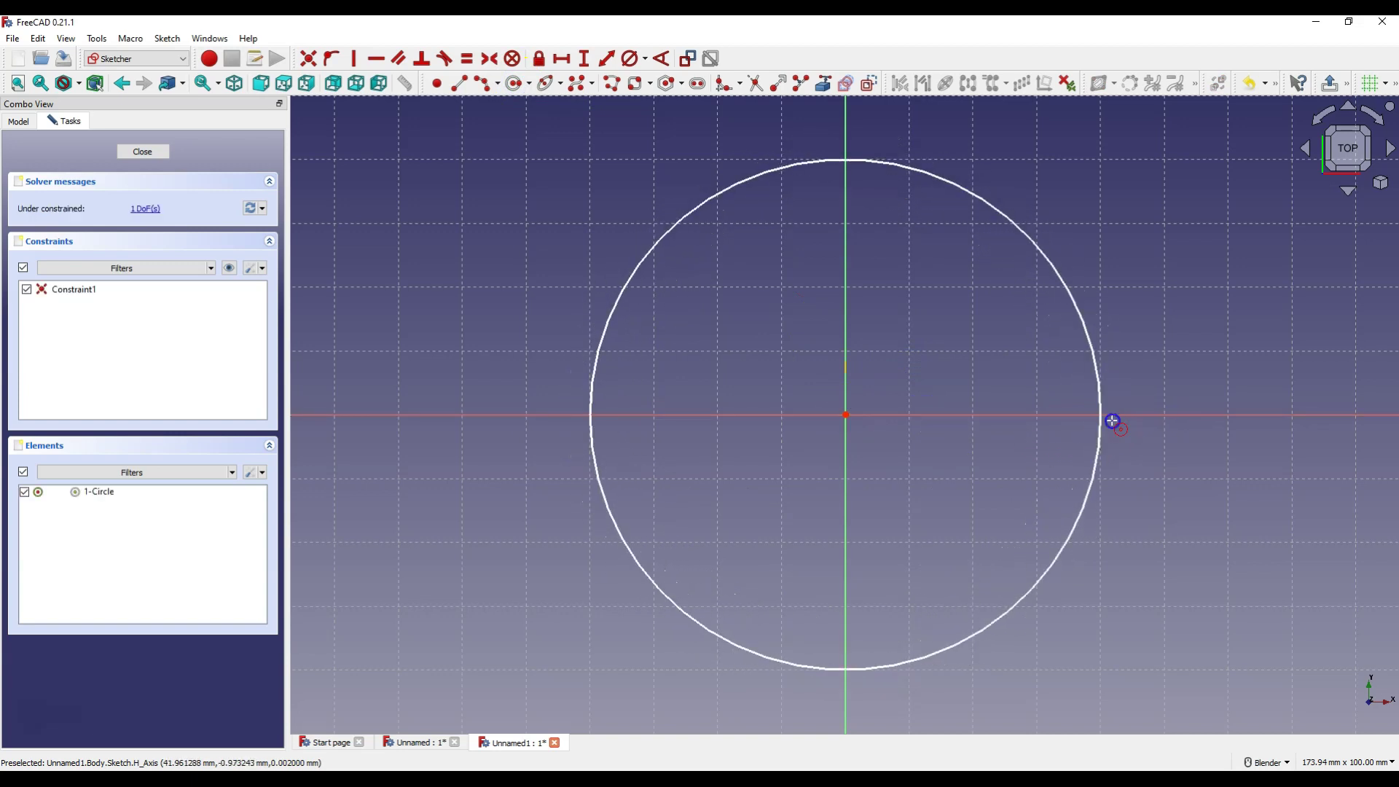
pyautogui.click(145, 151)
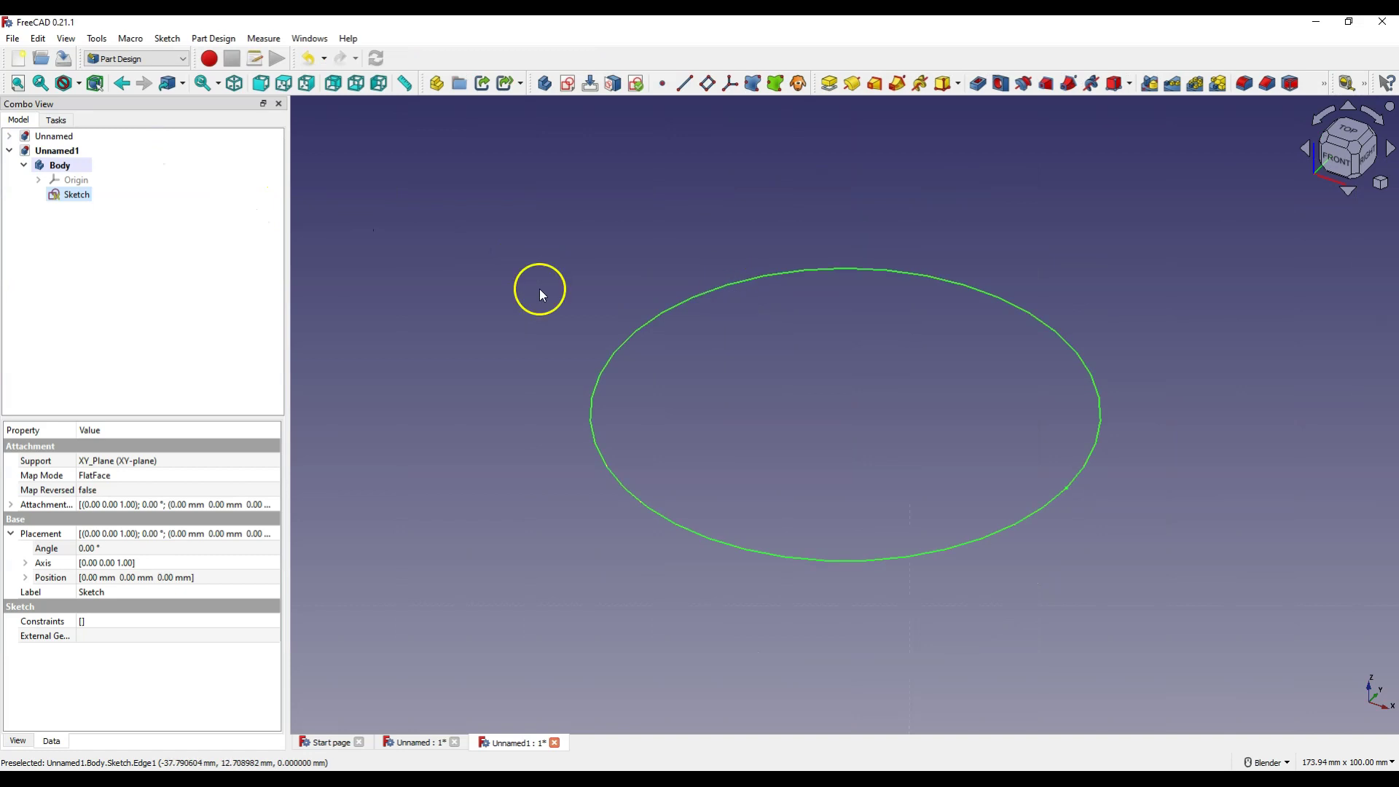
# Draw a rounded rectangle around the origin in a new XY-plane sketch, Sketch001, and close it.
pyautogui.click(568, 83)
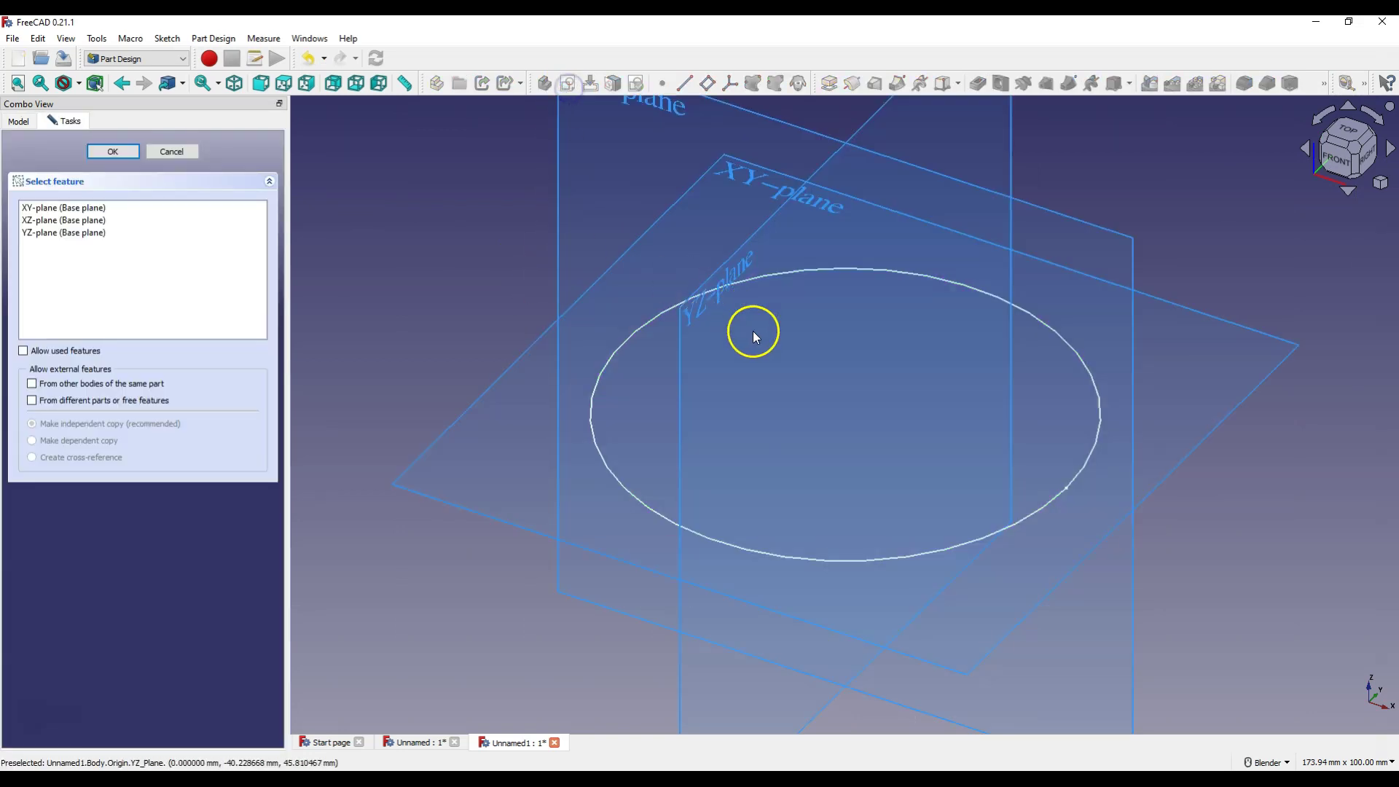
pyautogui.click(754, 180)
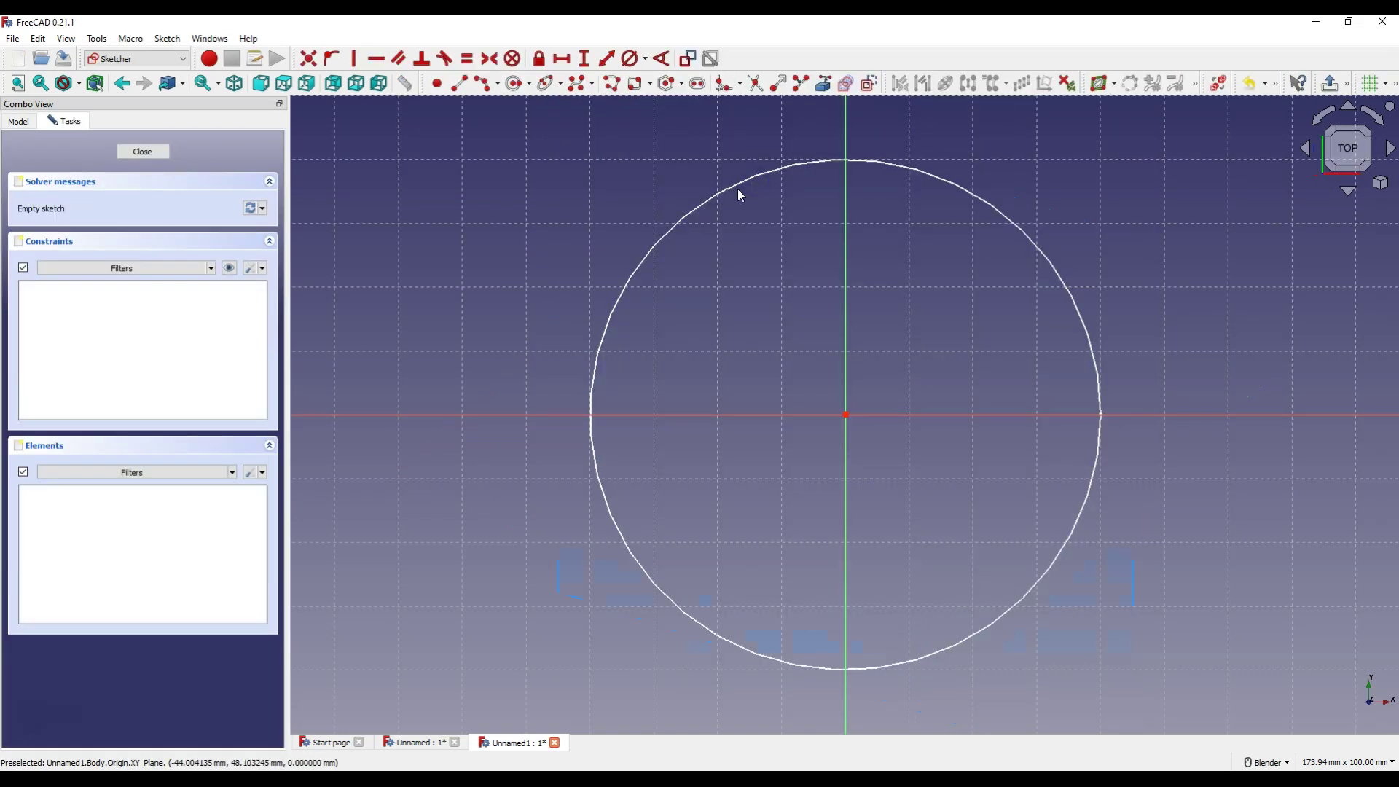
pyautogui.click(647, 84)
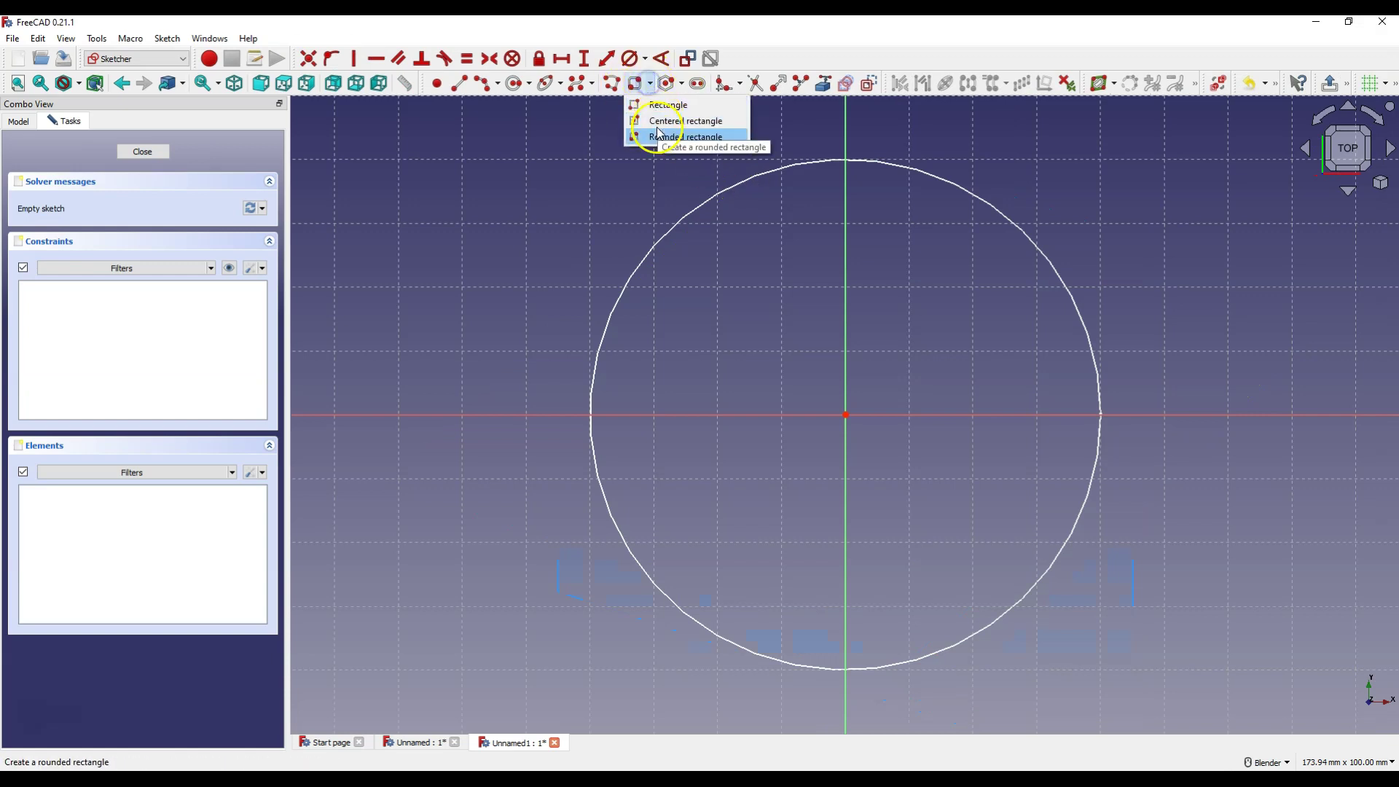
pyautogui.click(662, 136)
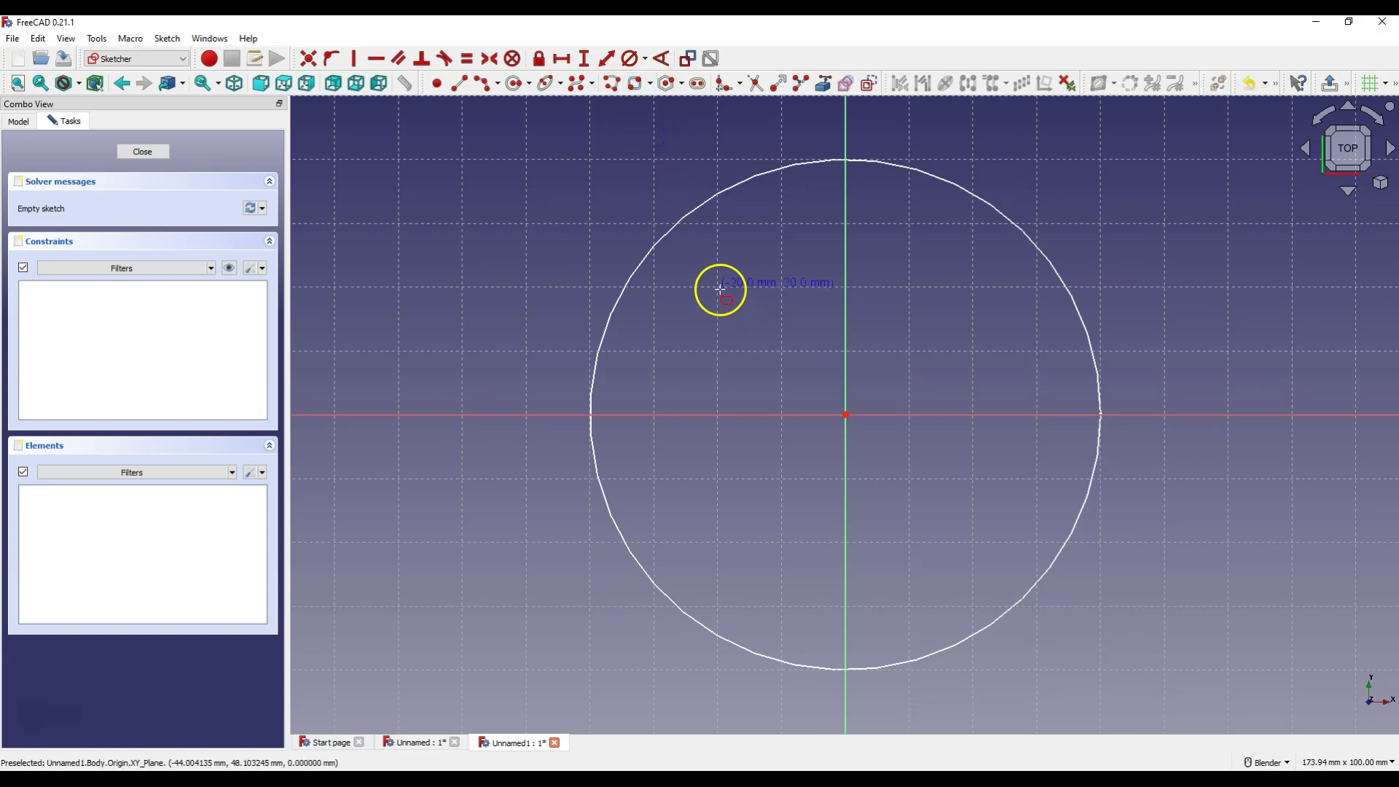
pyautogui.click(717, 287)
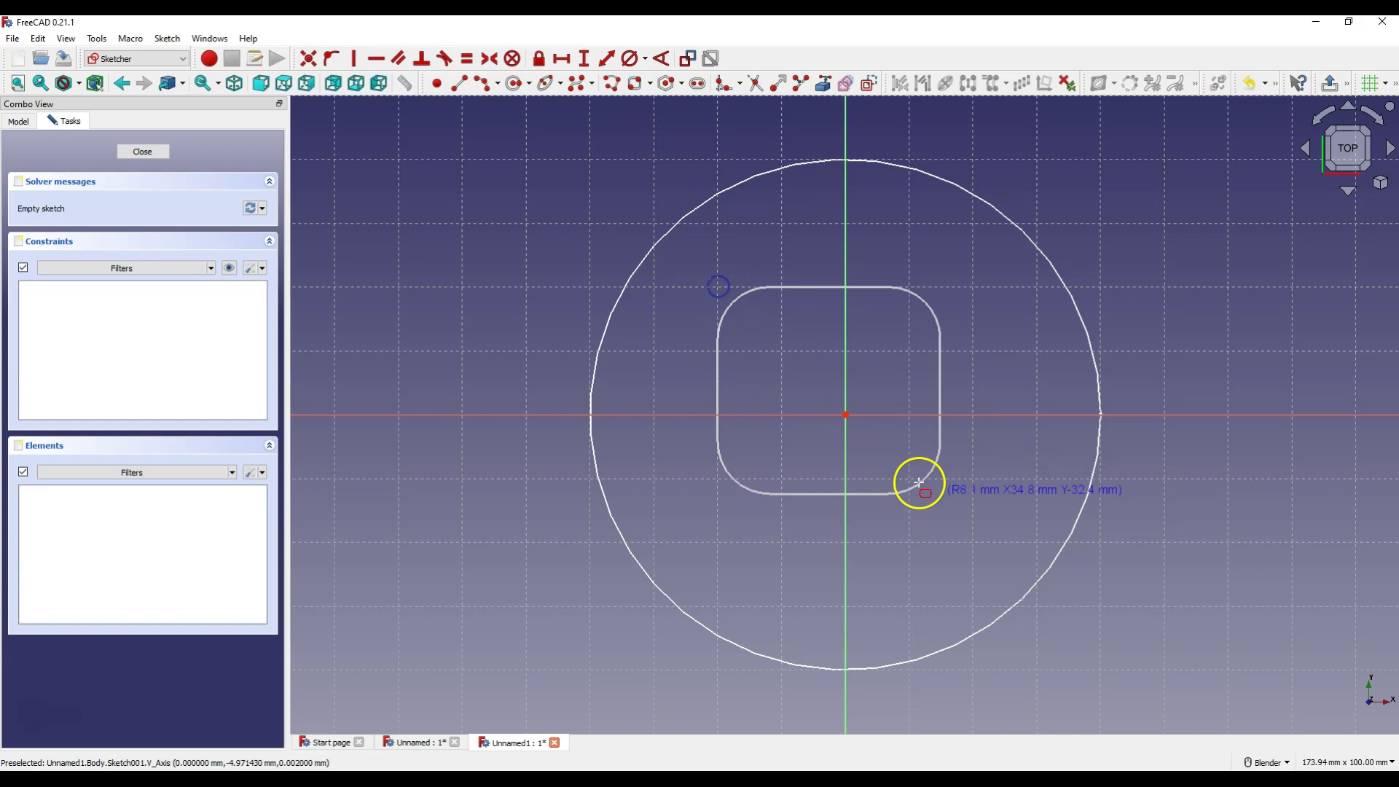
pyautogui.click(974, 542)
pyautogui.rightClick(823, 364)
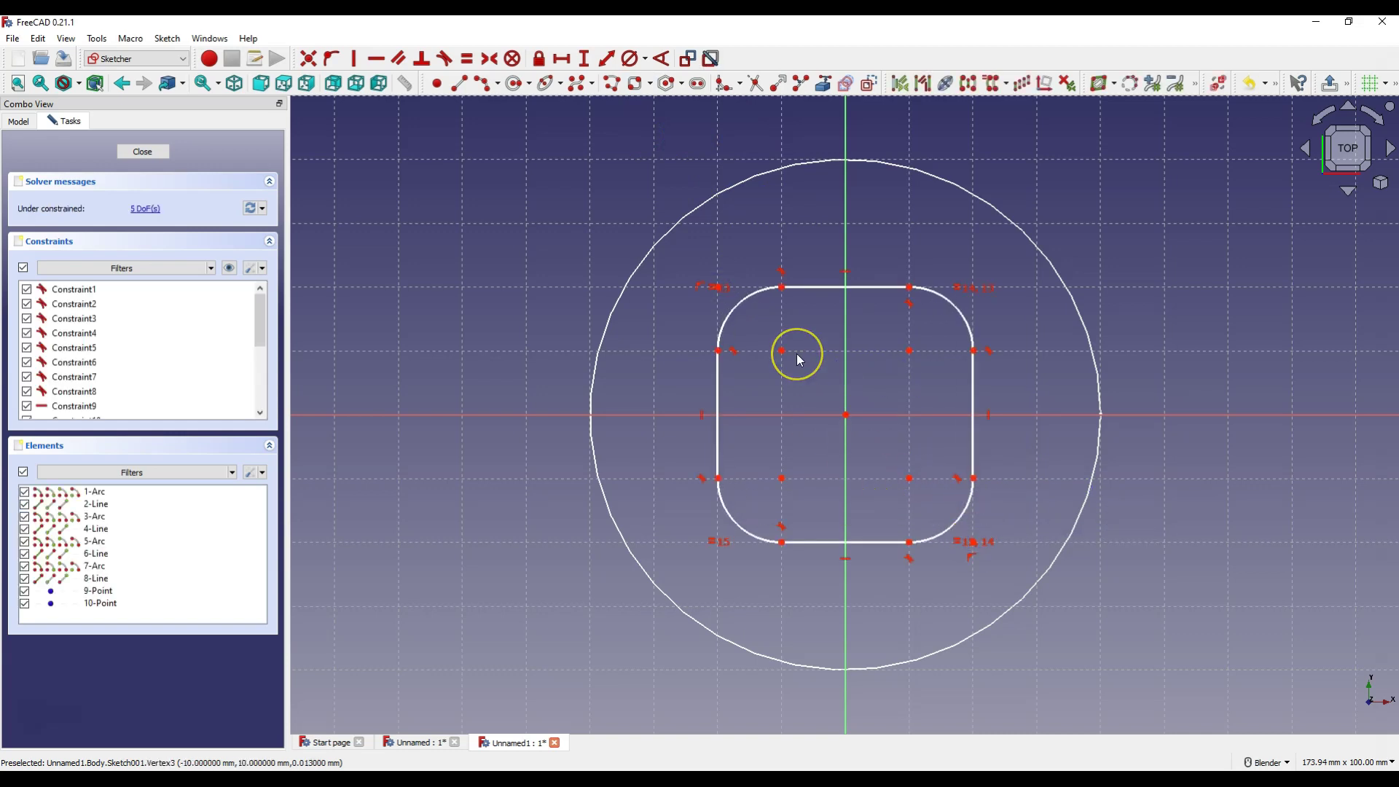
pyautogui.click(146, 150)
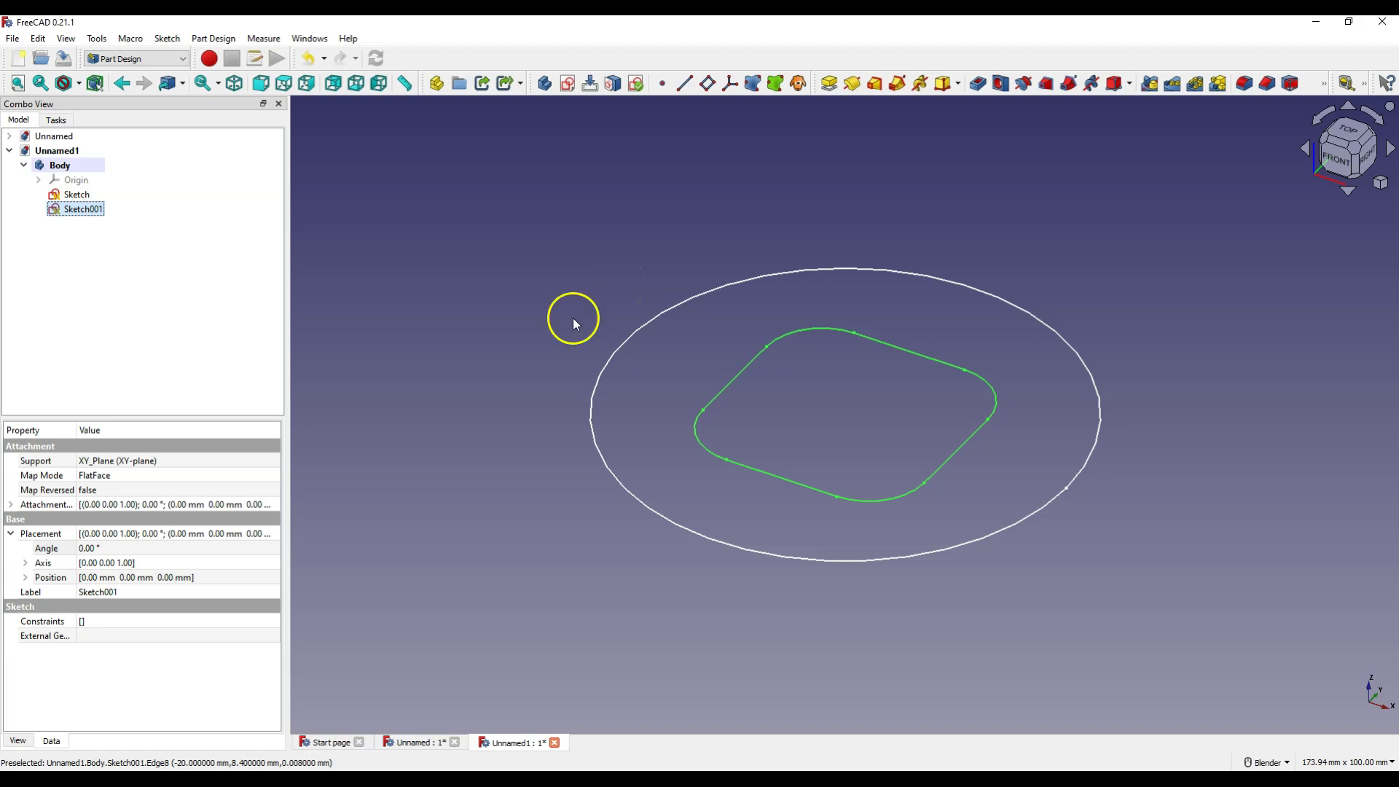
# Set Sketch001's Attachment Offset position z to 50 mm.
pyautogui.click(81, 212)
pyautogui.click(10, 504)
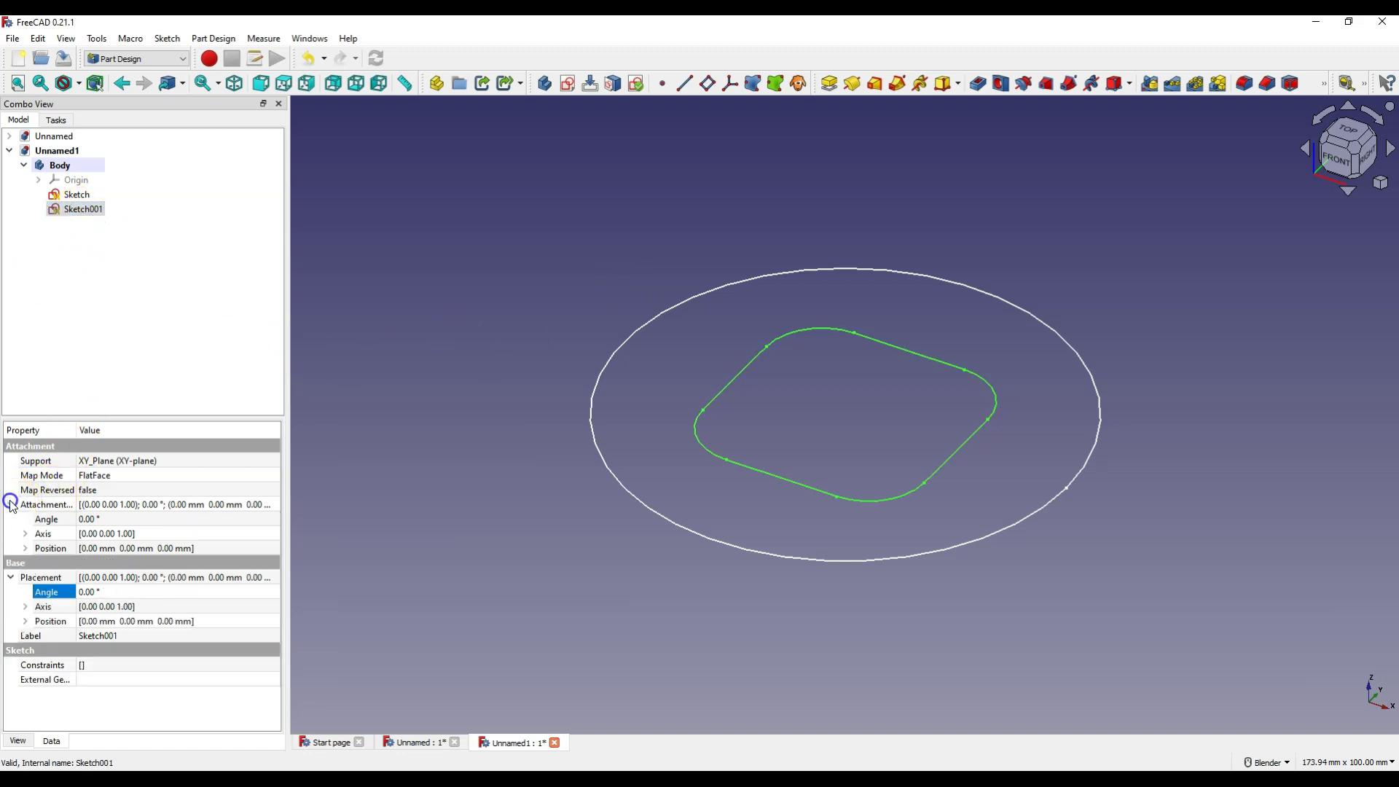
pyautogui.click(26, 548)
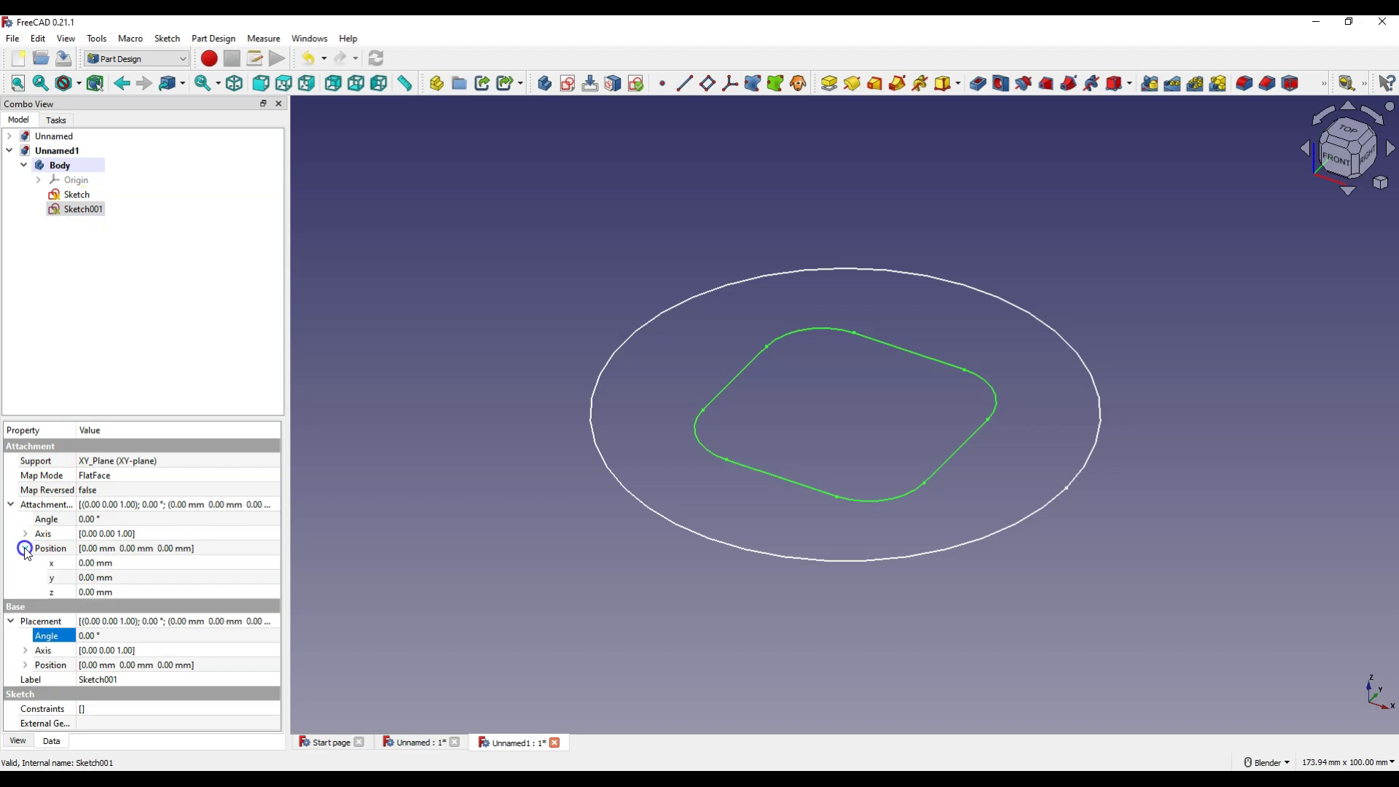
pyautogui.click(93, 594)
pyautogui.scroll(5, 101, 594)
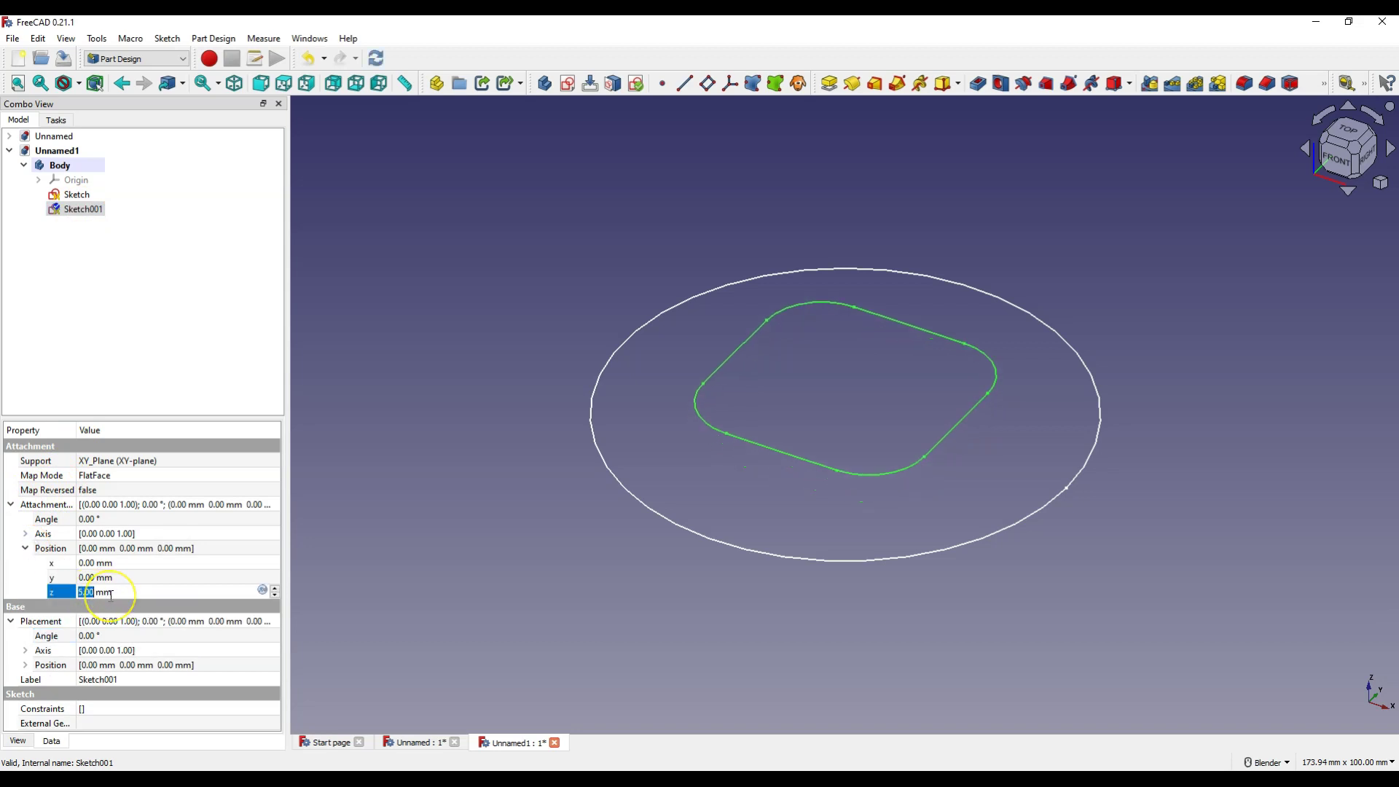
pyautogui.scroll(6, 110, 594)
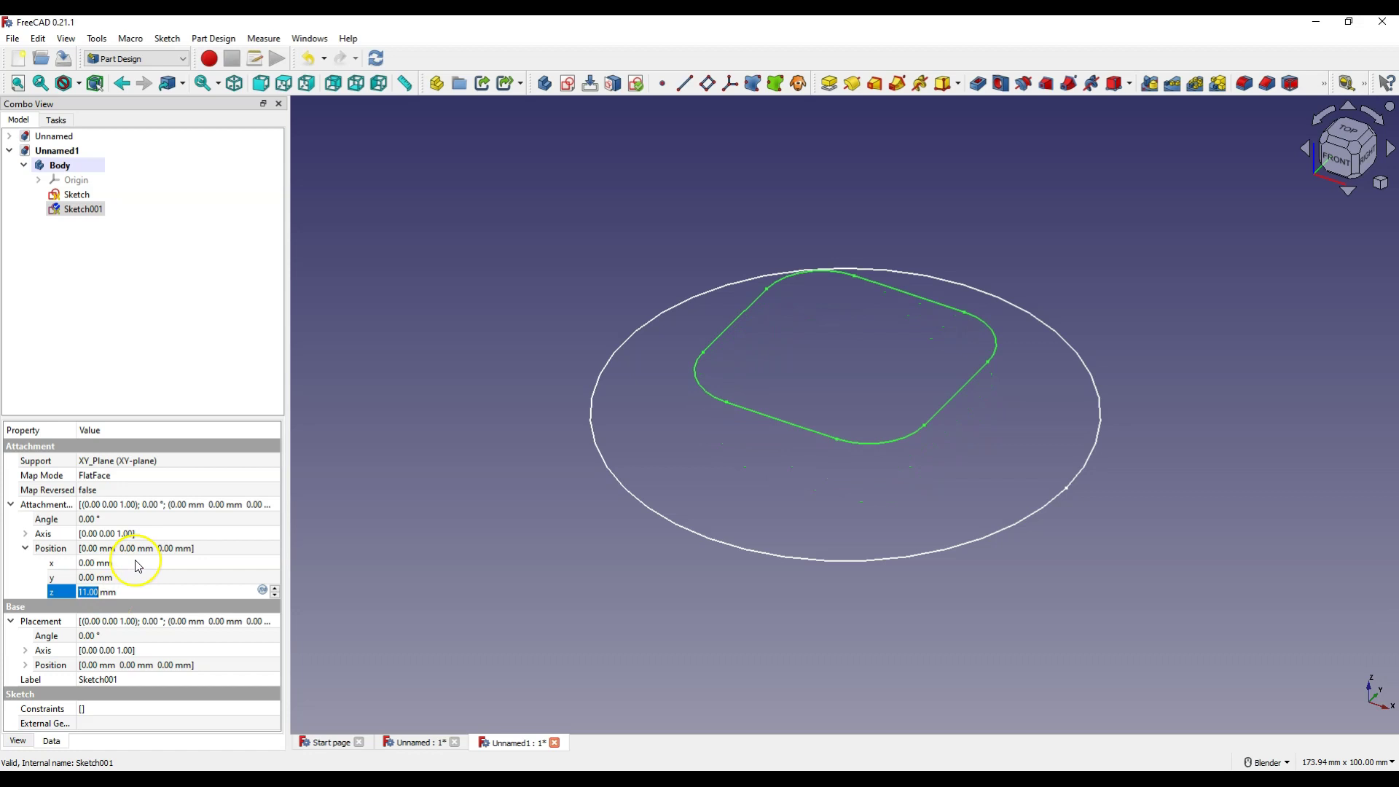
pyautogui.write('50')
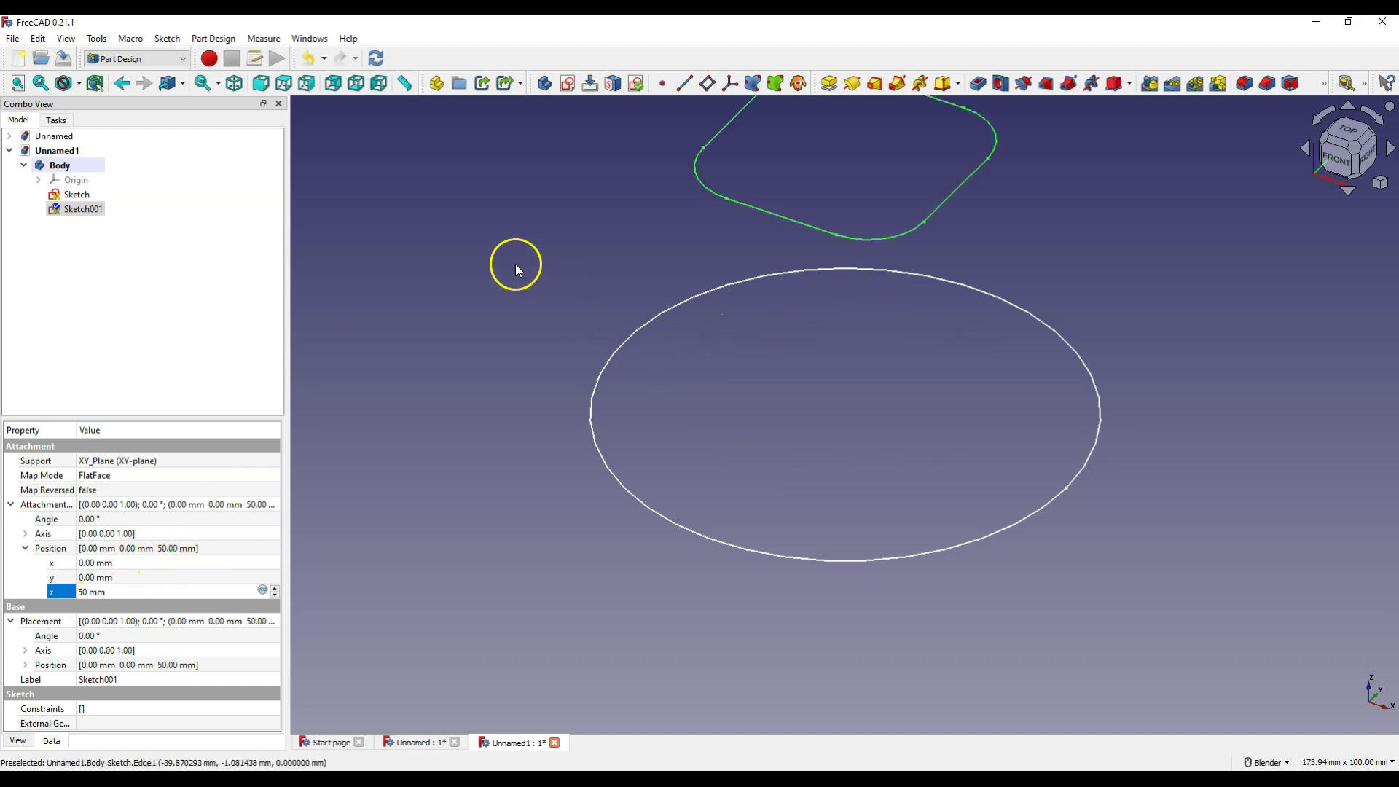
pyautogui.click(494, 258)
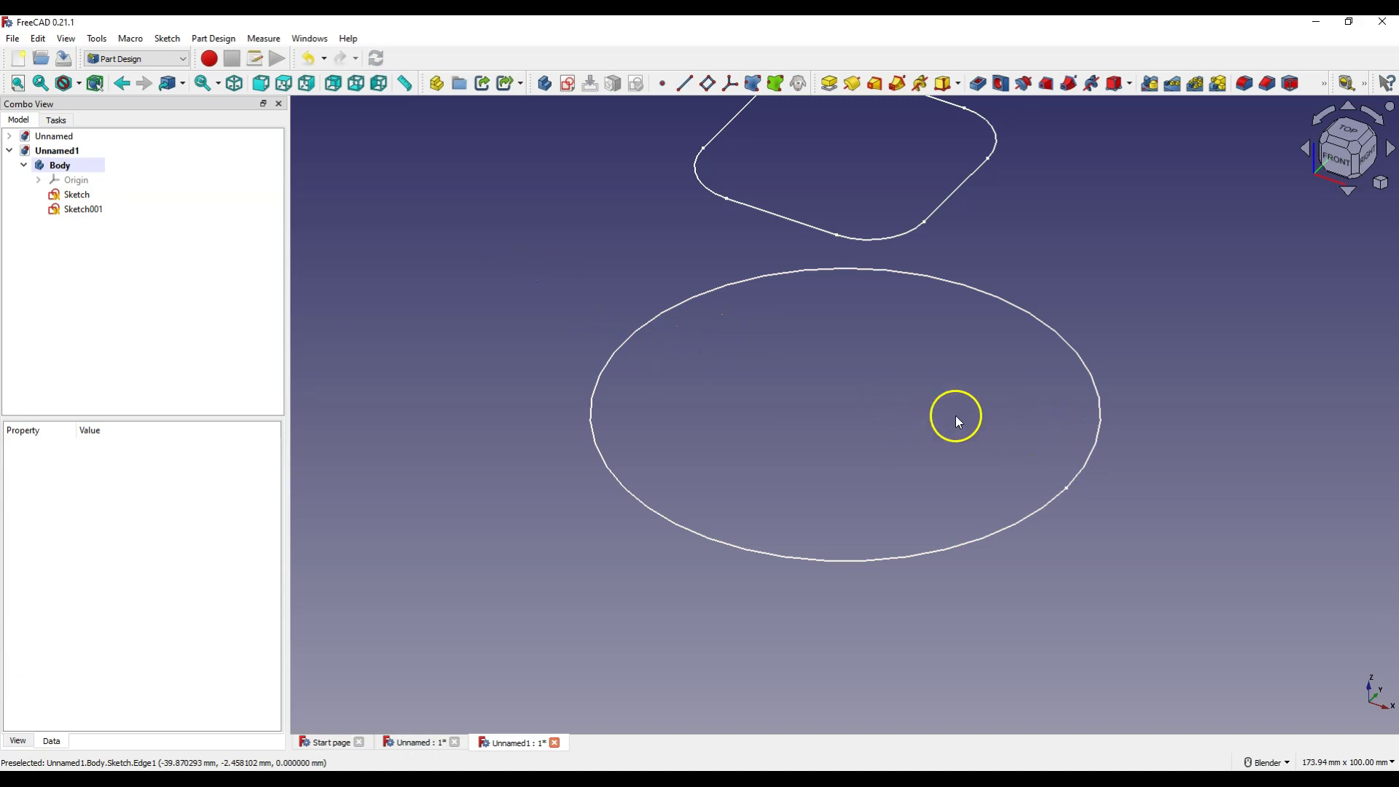
# Create an Additive Loft from the circle sketch with Sketch001 added as a section.
pyautogui.click(905, 559)
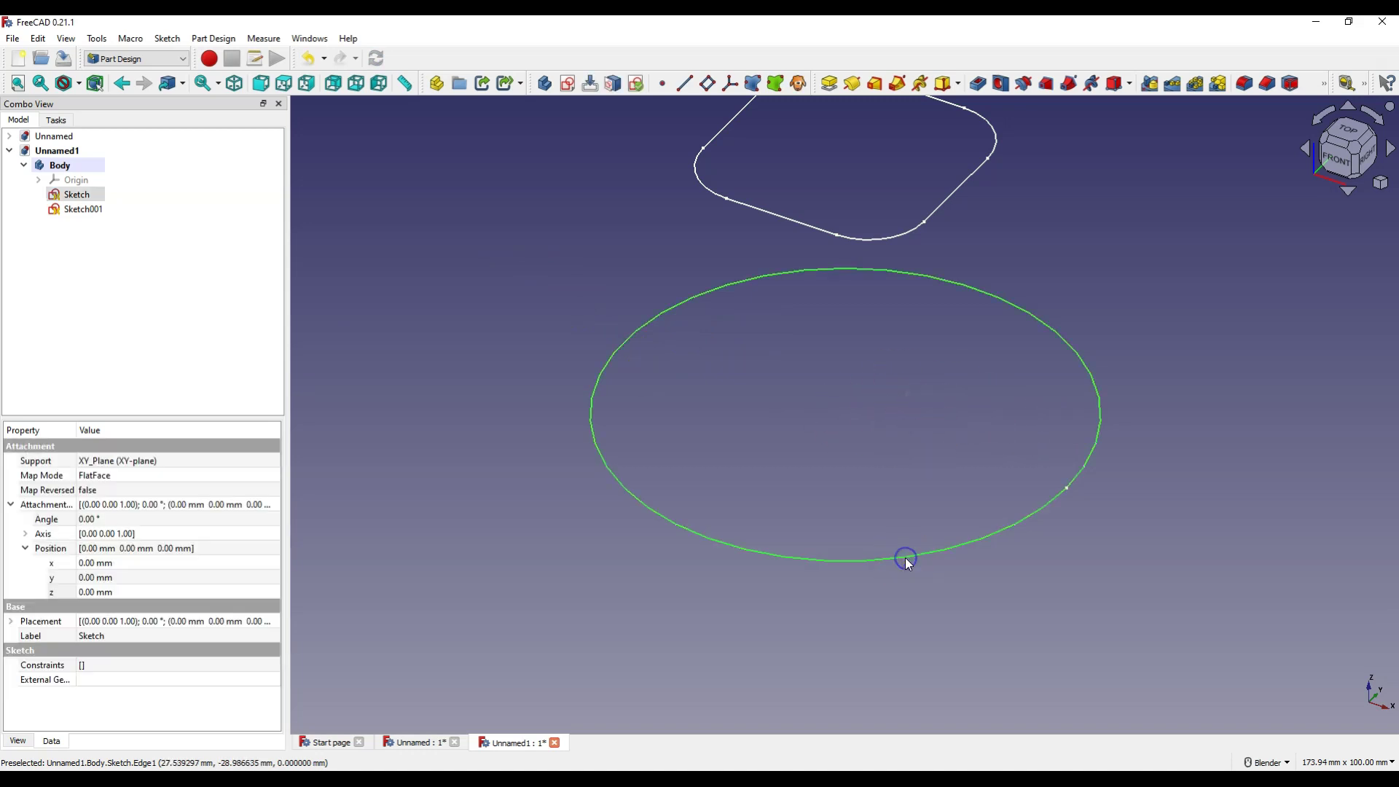
pyautogui.click(875, 83)
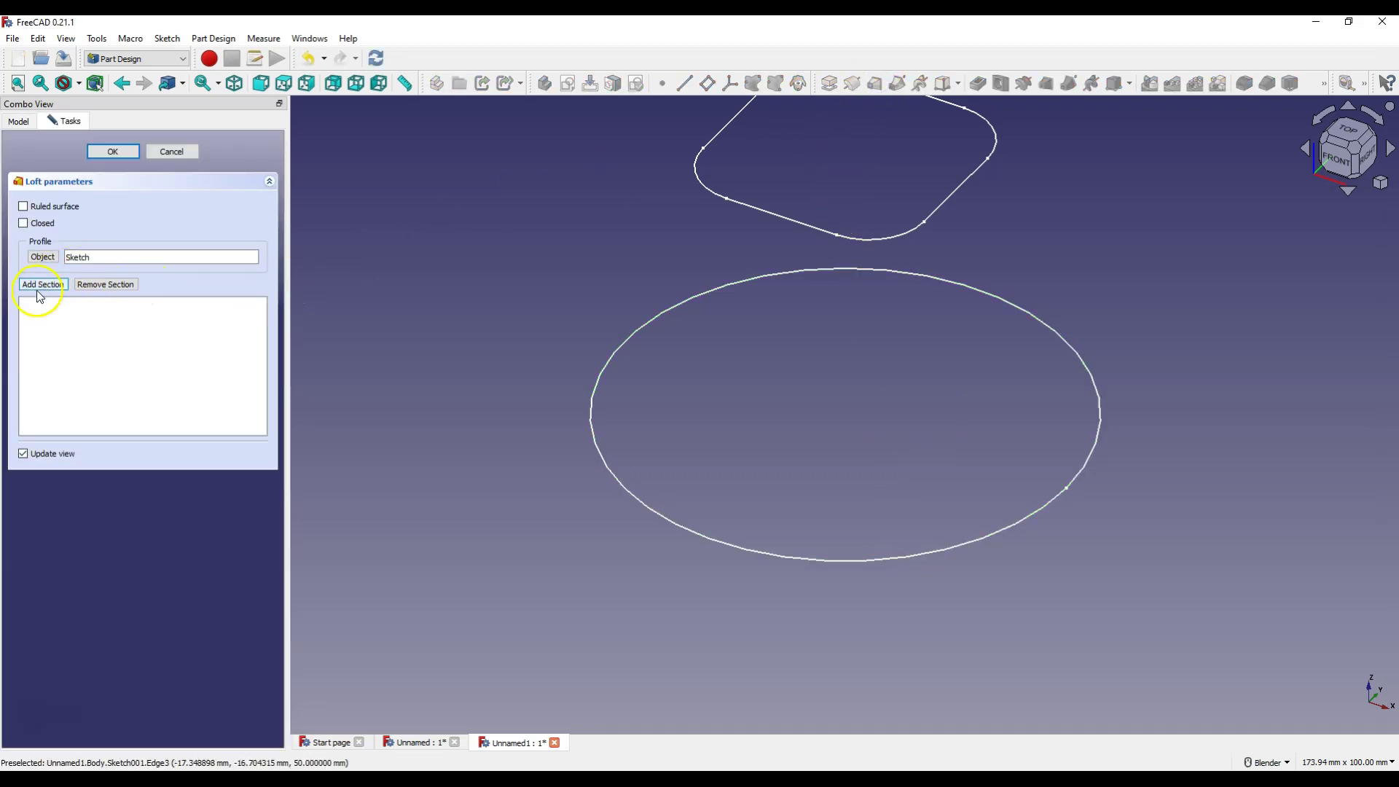
pyautogui.click(59, 286)
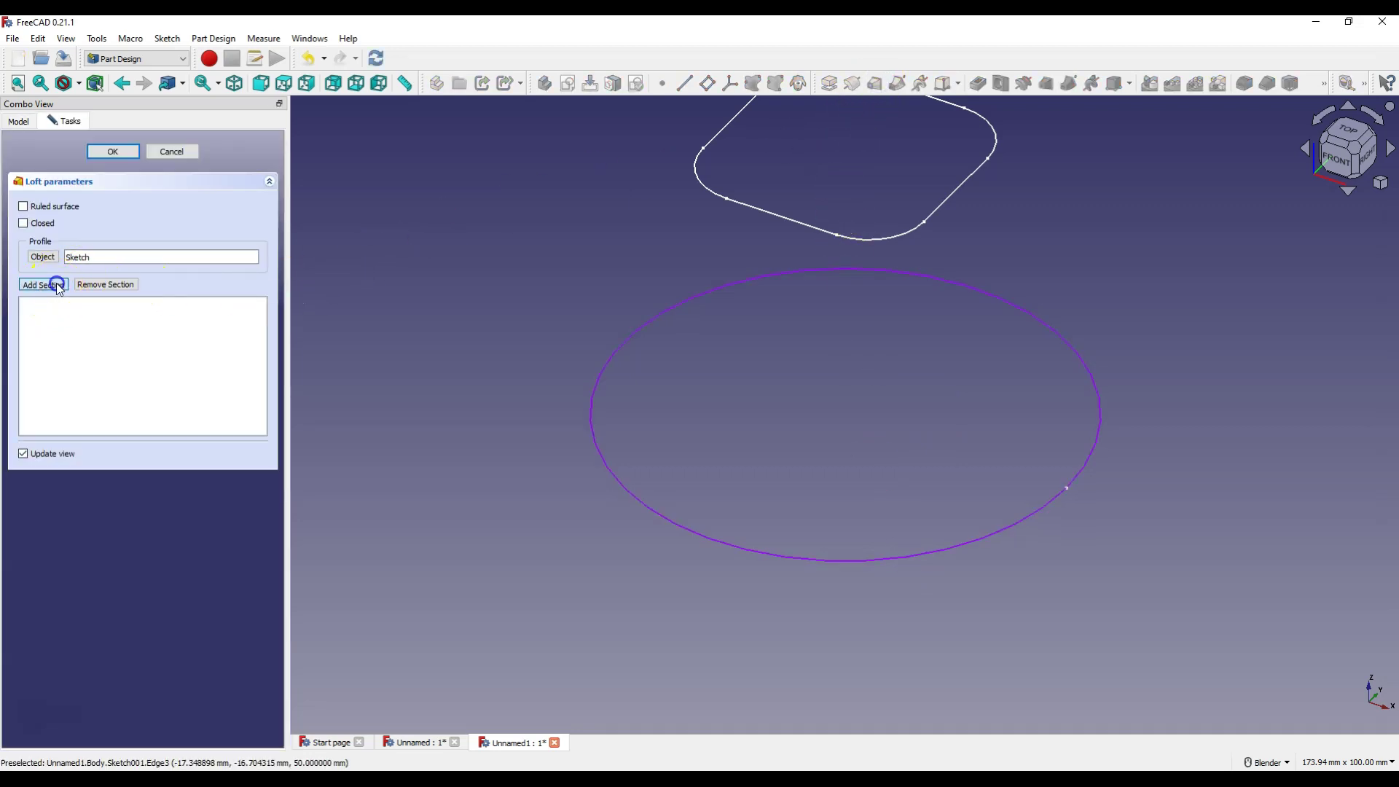
pyautogui.click(778, 218)
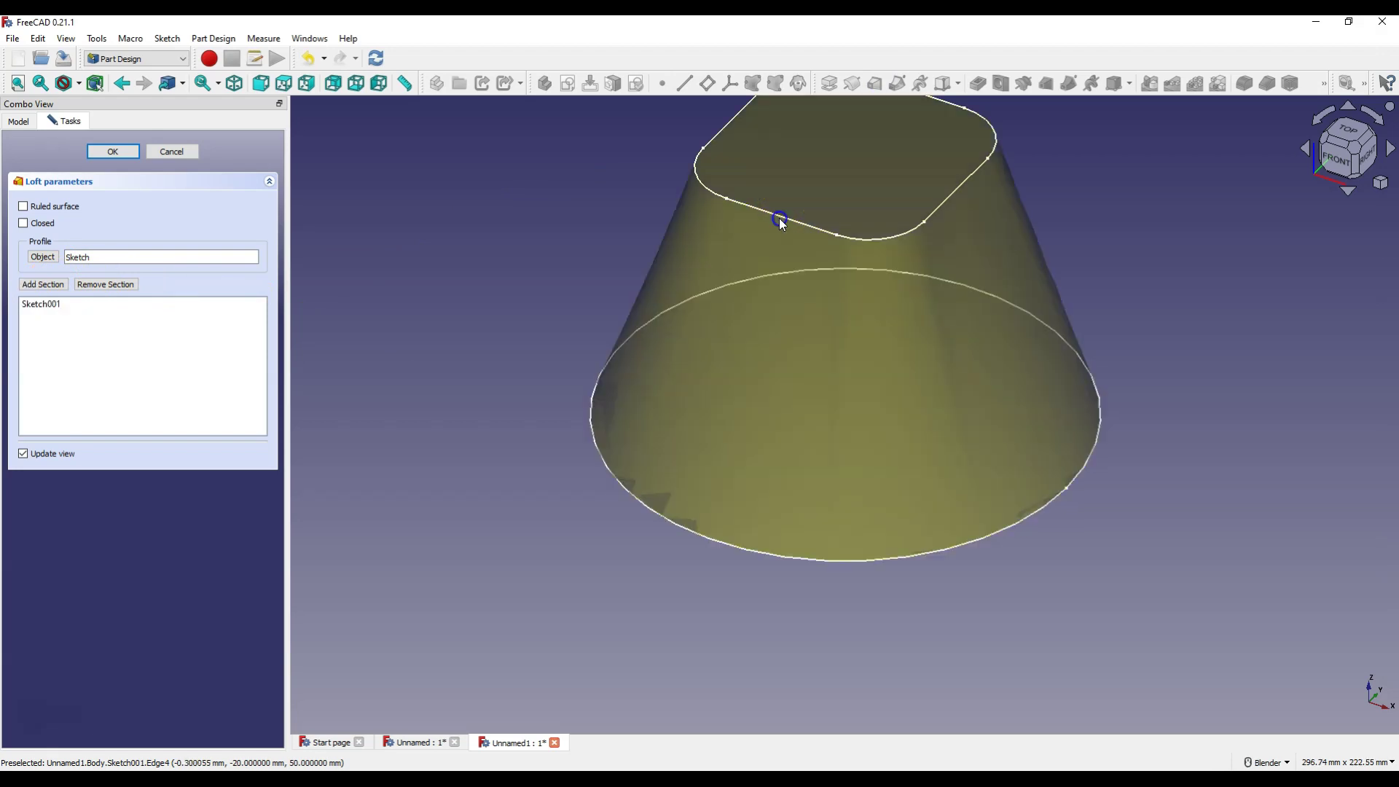
pyautogui.click(112, 152)
pyautogui.scroll(-3, 932, 554)
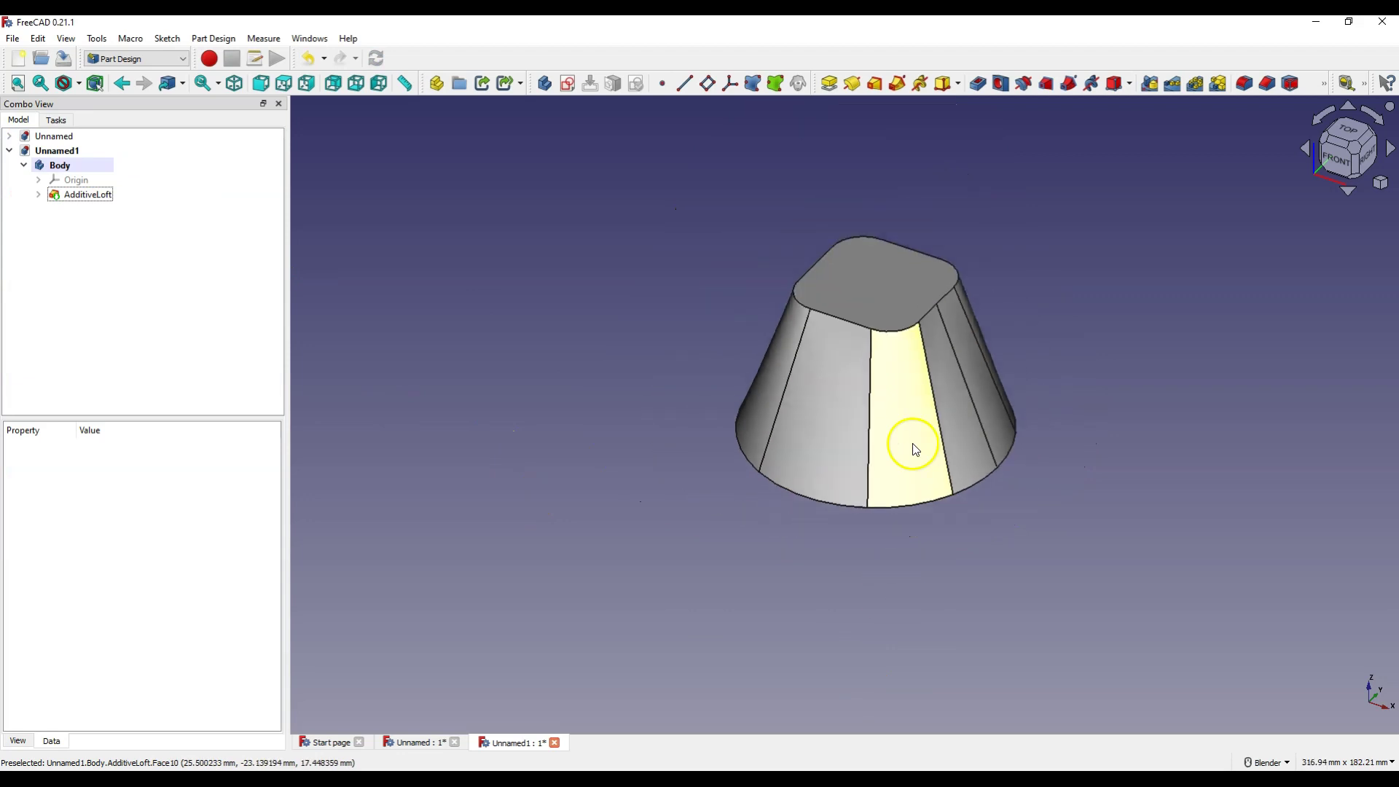
pyautogui.moveTo(911, 444); pyautogui.dragTo(859, 415, button='middle')
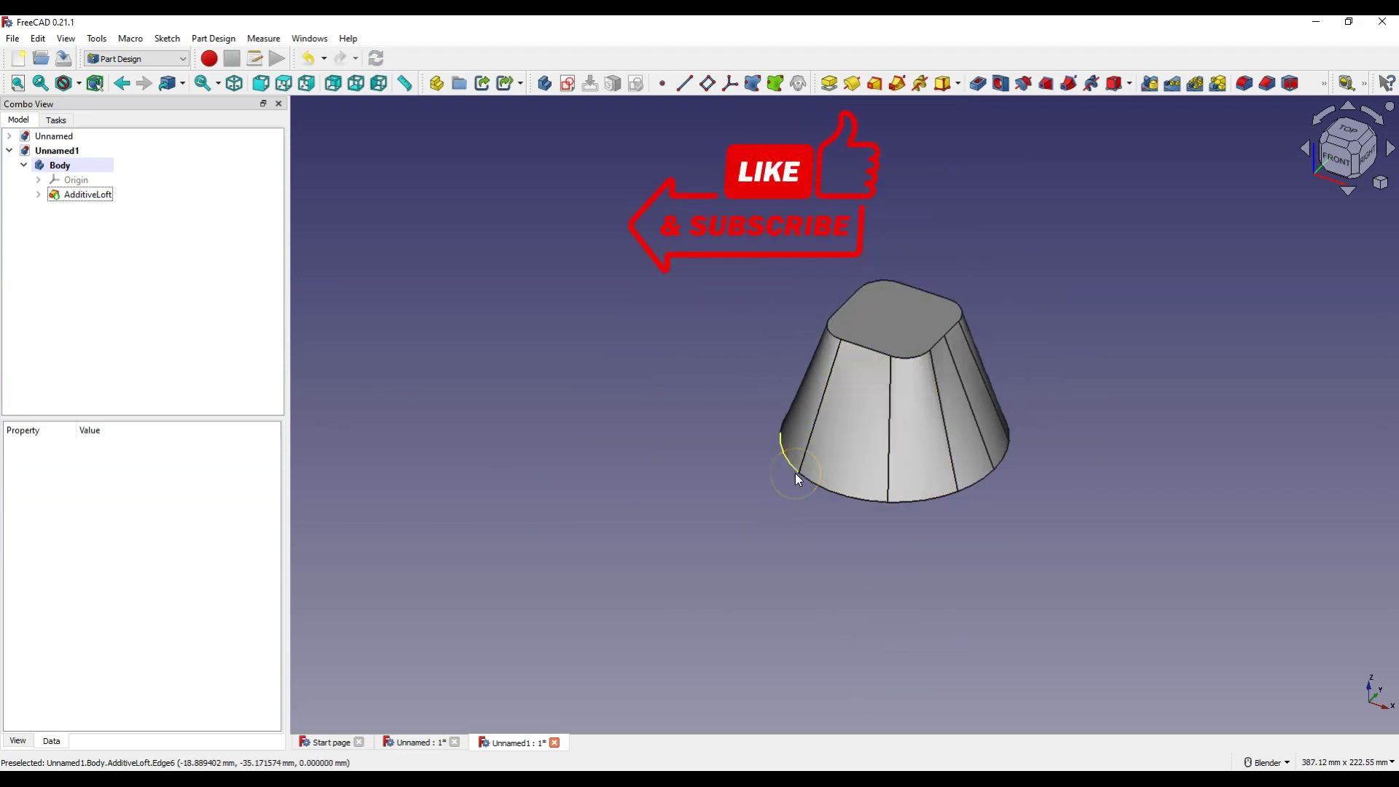